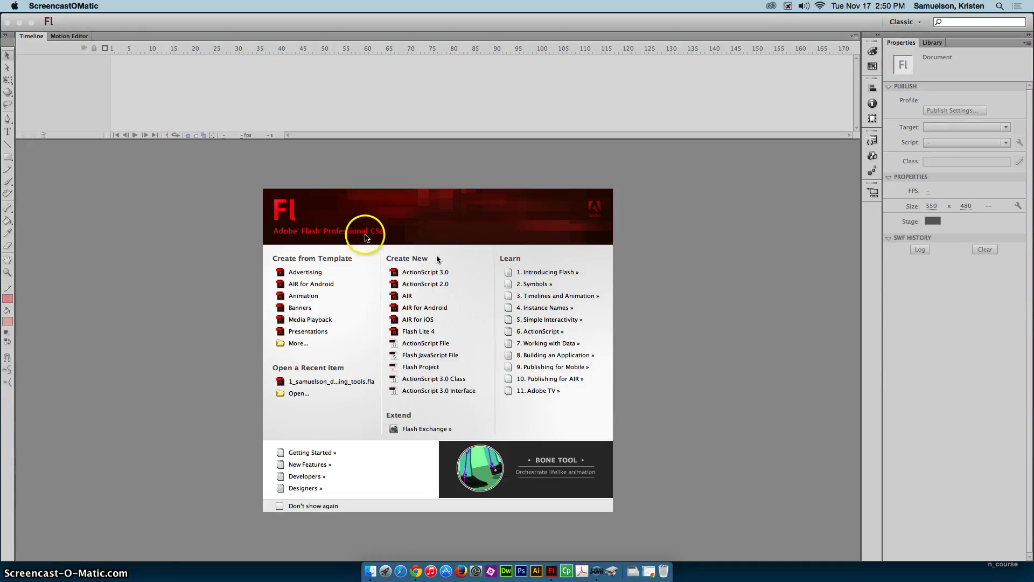
Bring the Flash CS6 window to the front while its welcome screen shows.
left_click(431, 273)
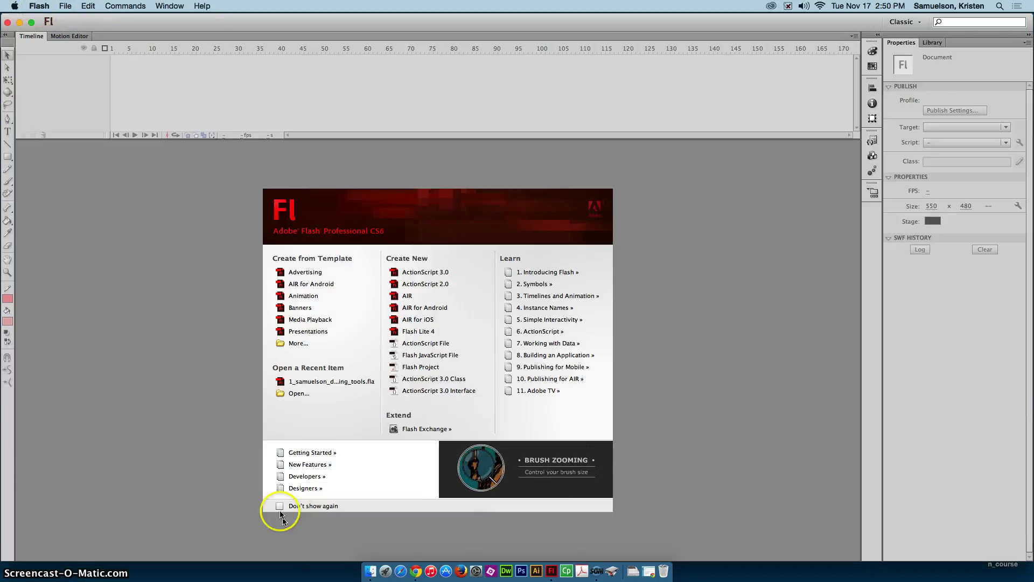
In Flash Preferences, keep the On launch setting at Welcome Screen and confirm.
left_click(42, 8)
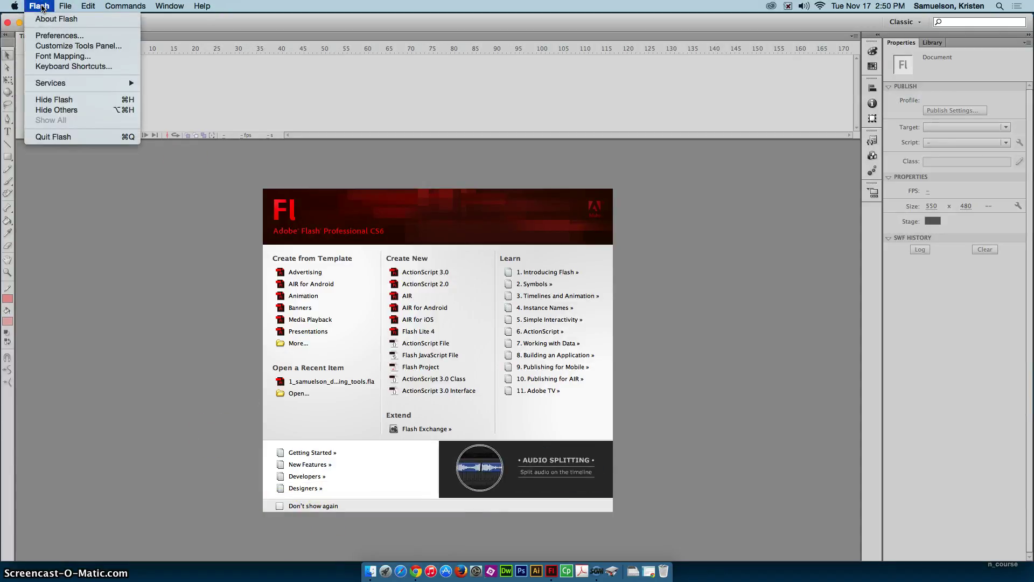
left_click(46, 36)
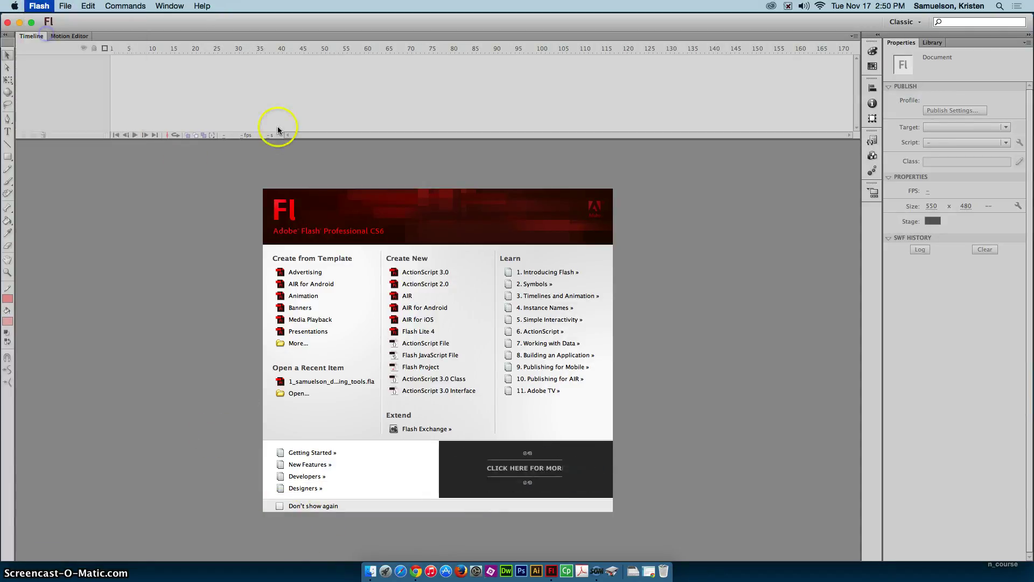
left_click(527, 148)
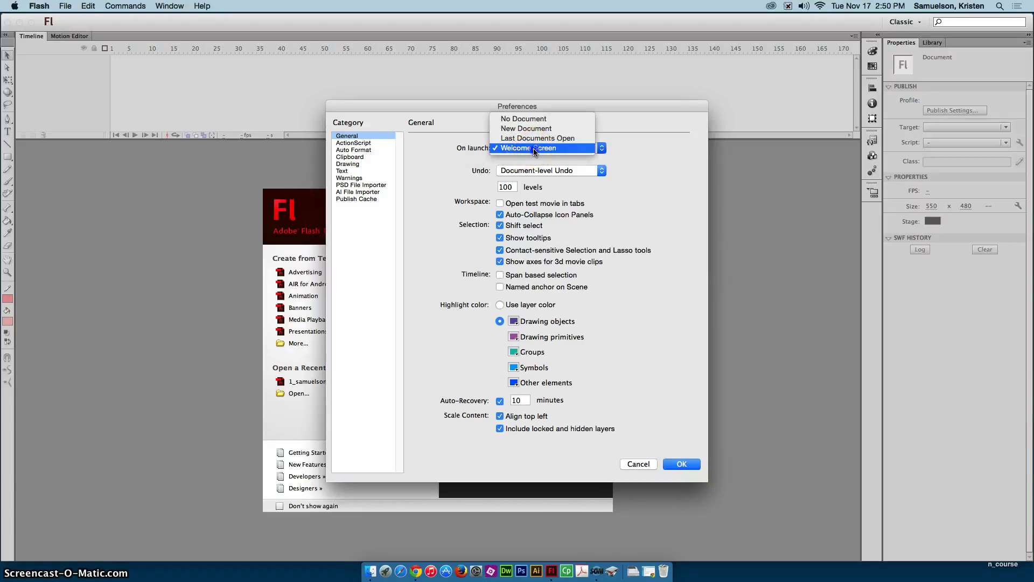
left_click(534, 149)
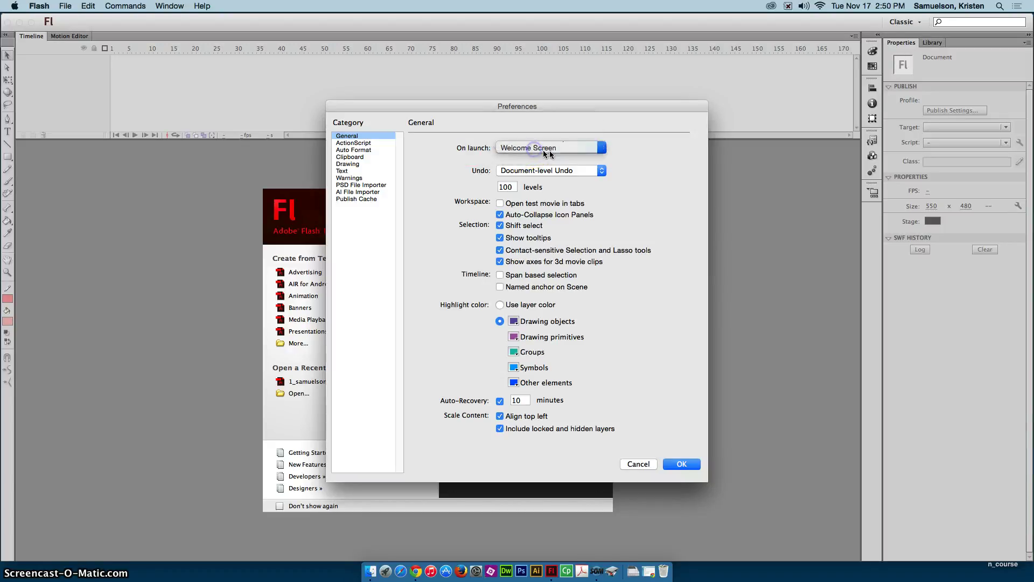
left_click(684, 464)
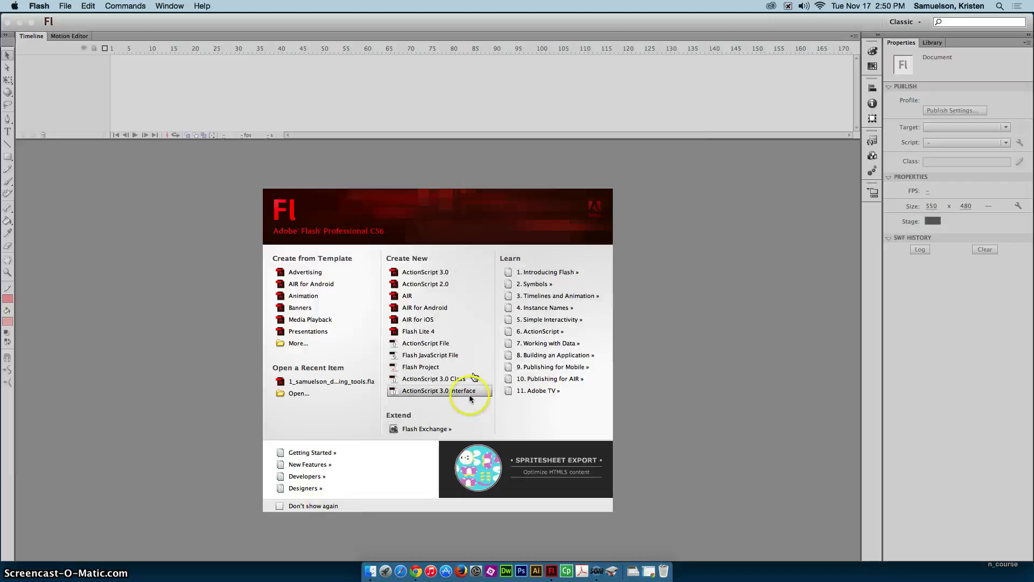
Create a new ActionScript 3.0 document, Untitled-1, with a 550 × 400 stage at 24 fps.
left_click(67, 7)
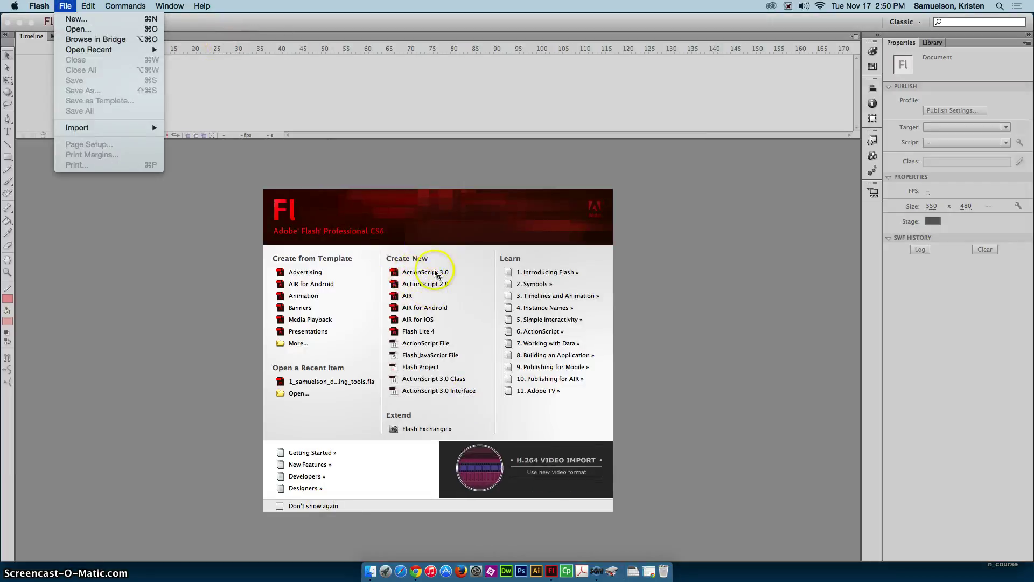
key("super+n")
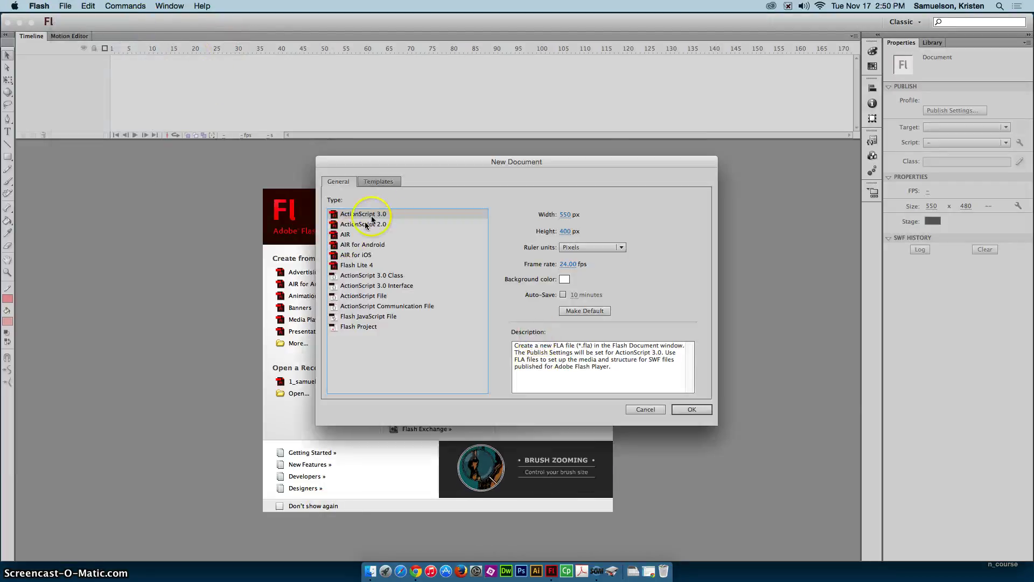
double_click(375, 211)
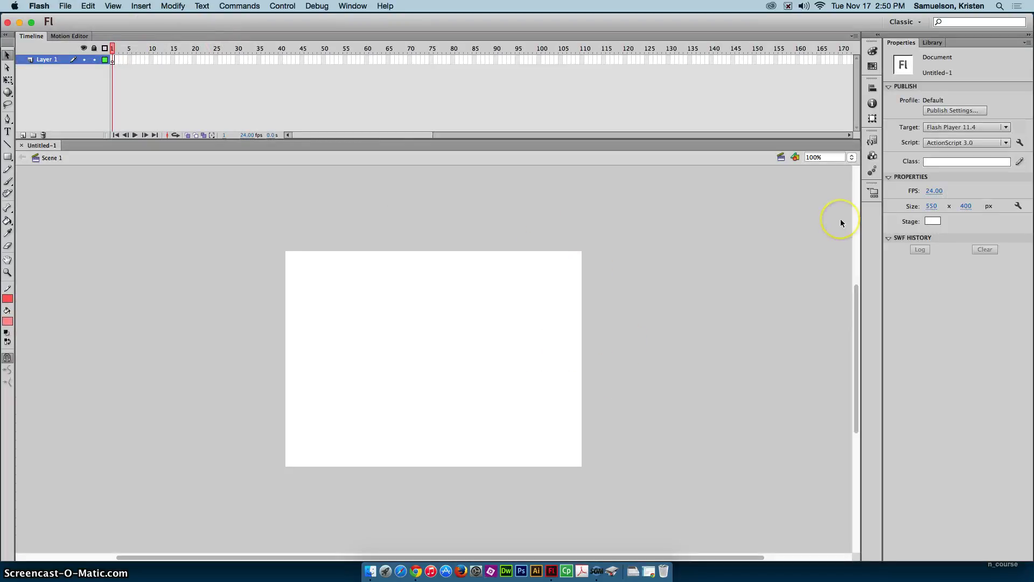
Set the stage zoom to Fit in Window.
key("super+equal")
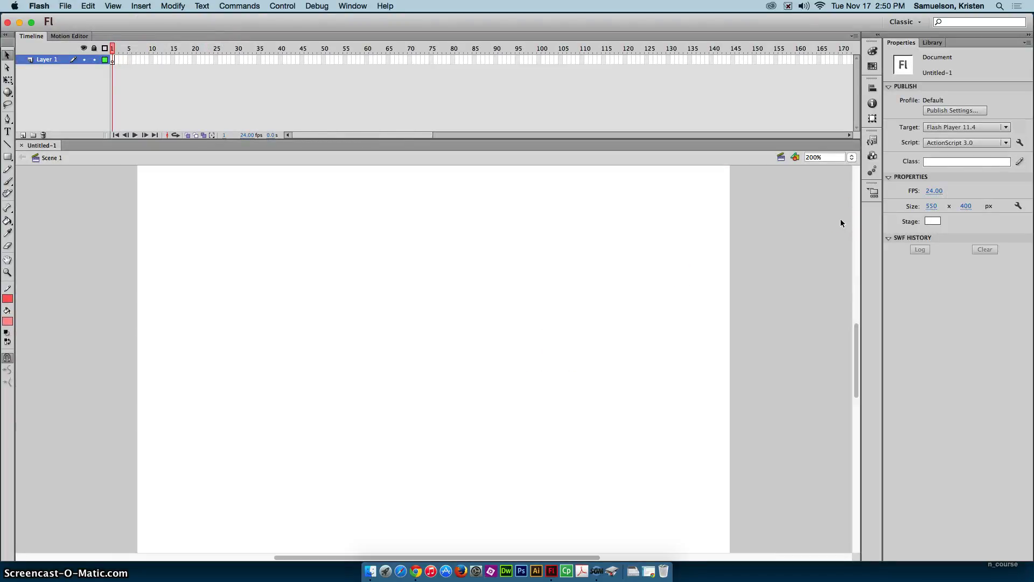
left_click(852, 157)
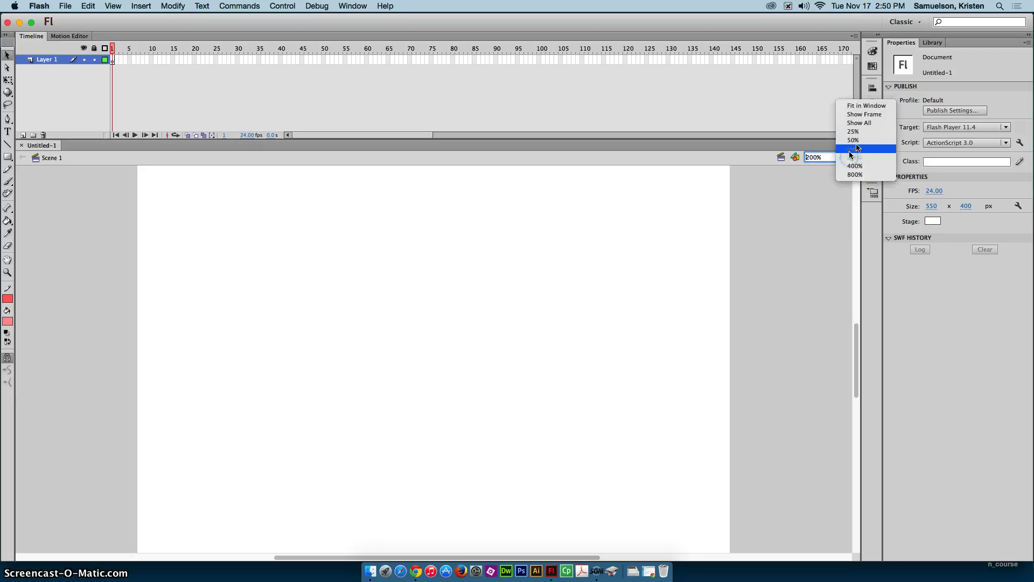
left_click(844, 107)
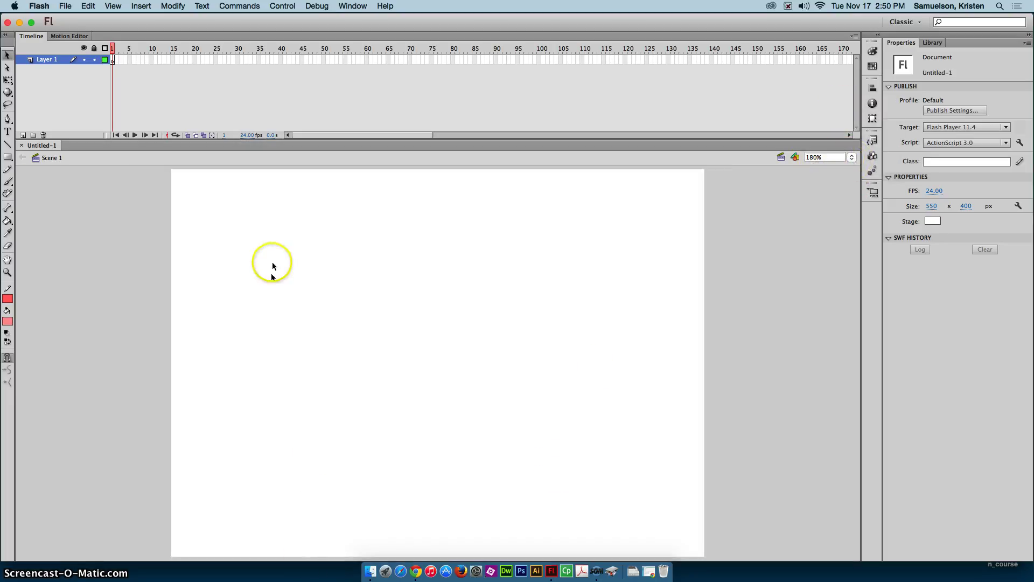
Rename Layer 1 in the timeline to 'frame by frame', correcting a typo.
left_click(48, 60)
double_click(48, 60)
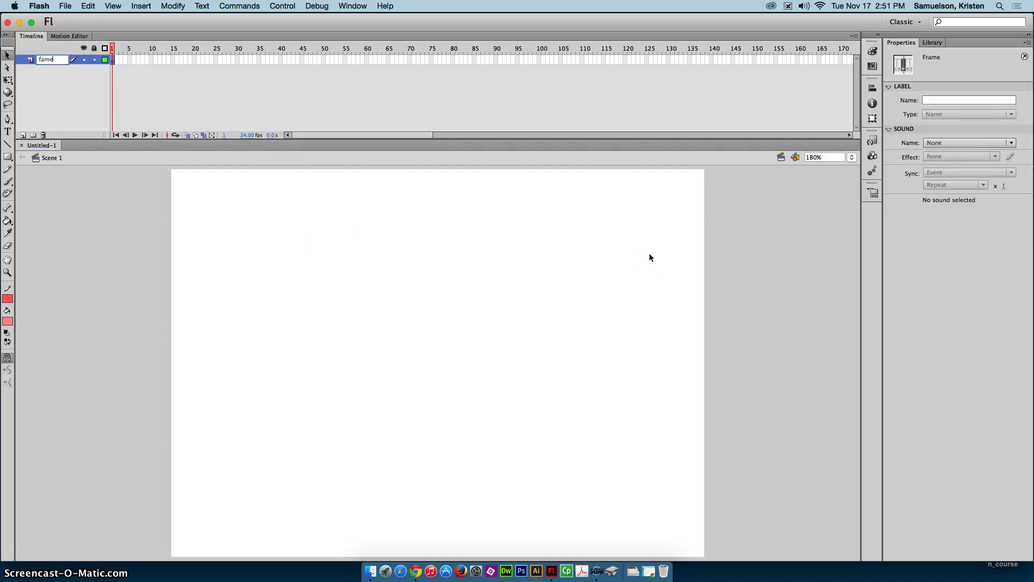
type("fam")
key("BackSpace")
key("BackSpace")
type("lame by frame")
left_click(650, 258)
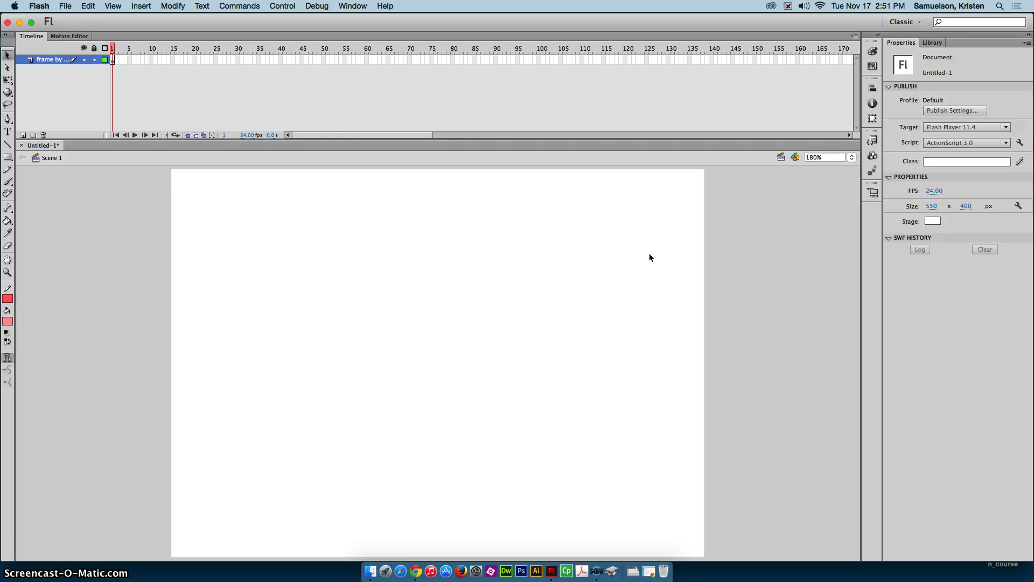
left_click(321, 293)
Switch from the Rectangle tool to the Oval tool.
left_click(33, 212)
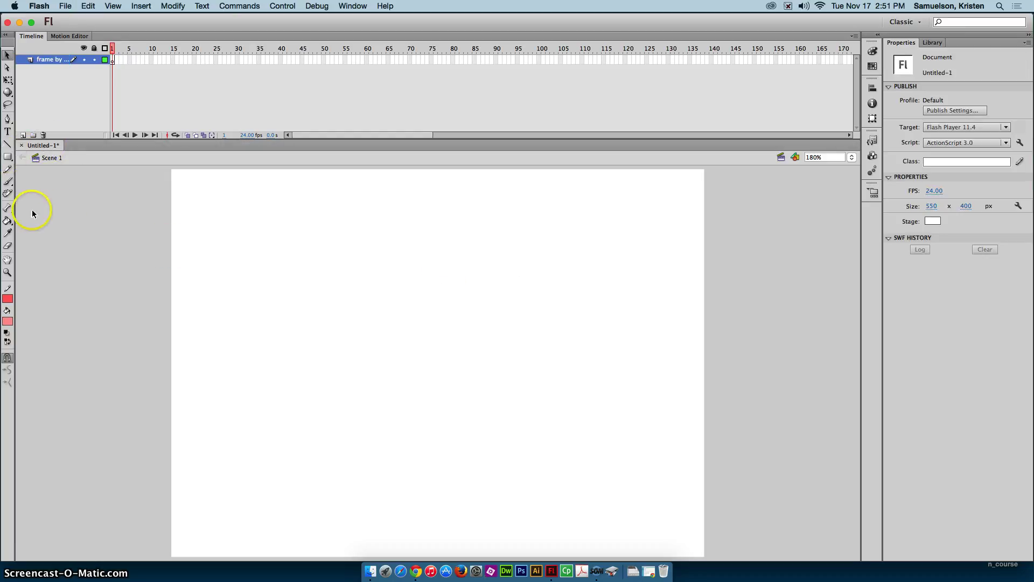
left_click(8, 157)
left_click(8, 158)
left_click(43, 167)
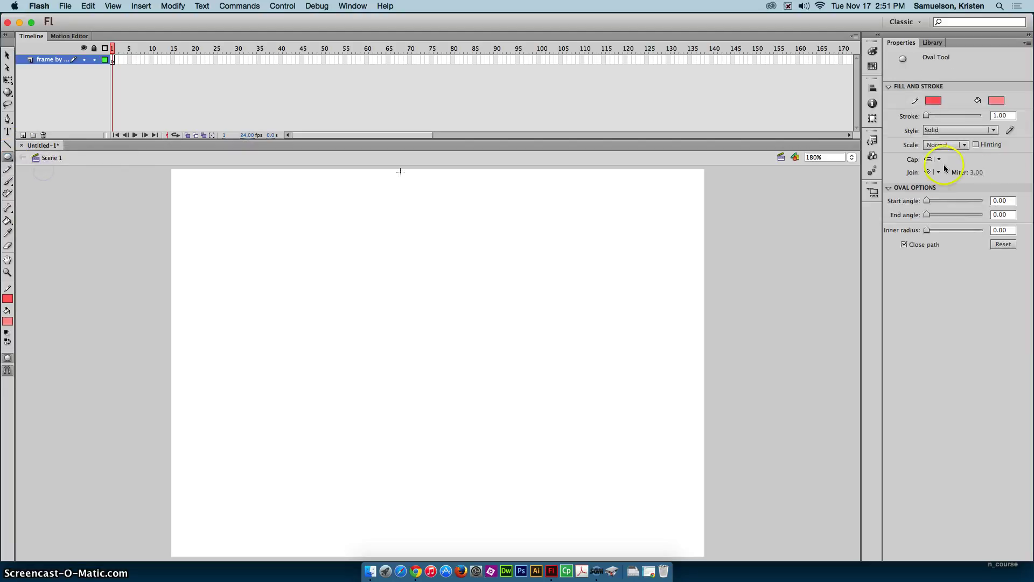
With no fill, black stroke and Object Drawing on, draw a 53.70 × 53.70 head circle at left.
left_click(998, 101)
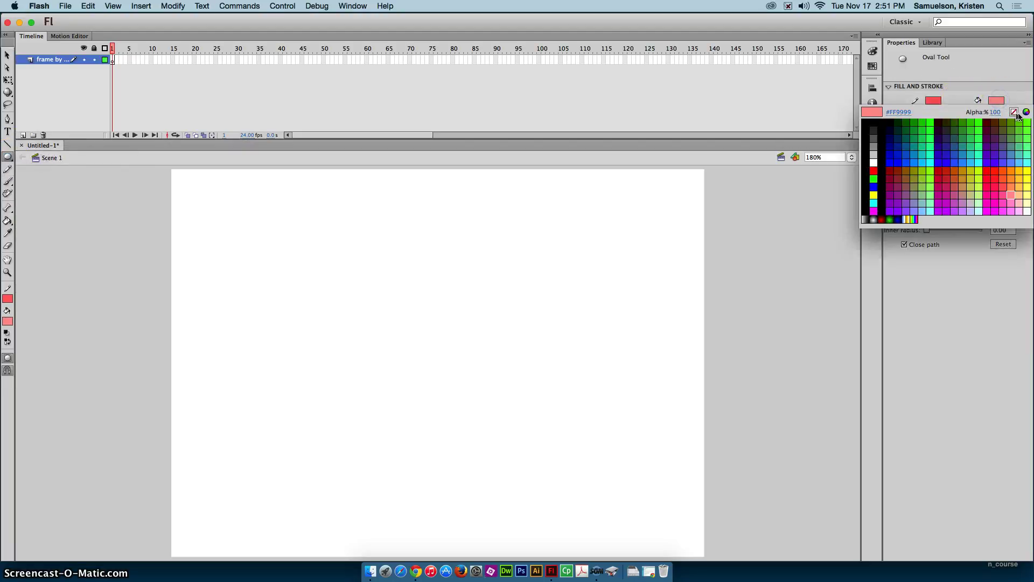
left_click(1015, 113)
left_click(934, 100)
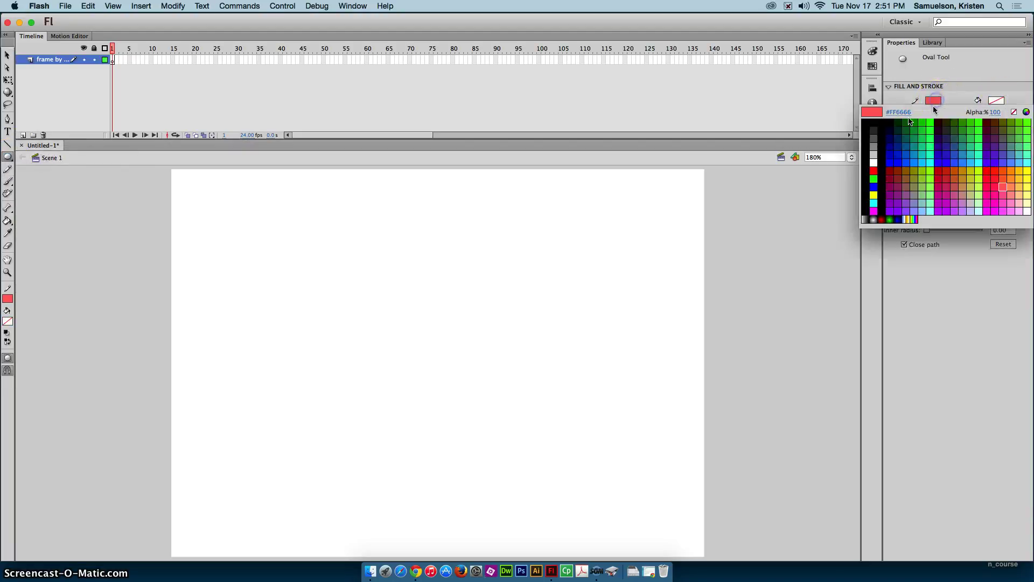
left_click(865, 125)
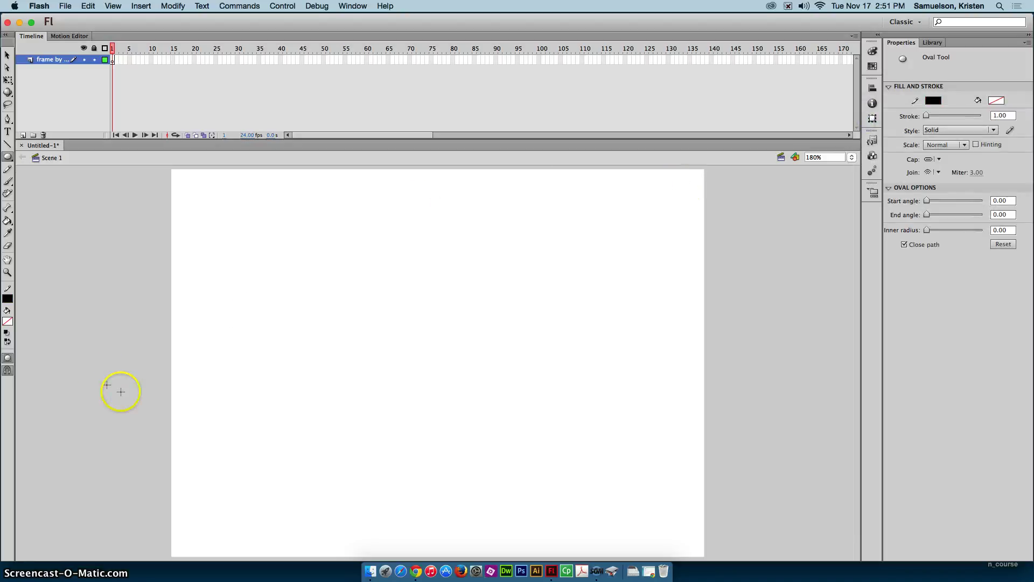
left_click(8, 358)
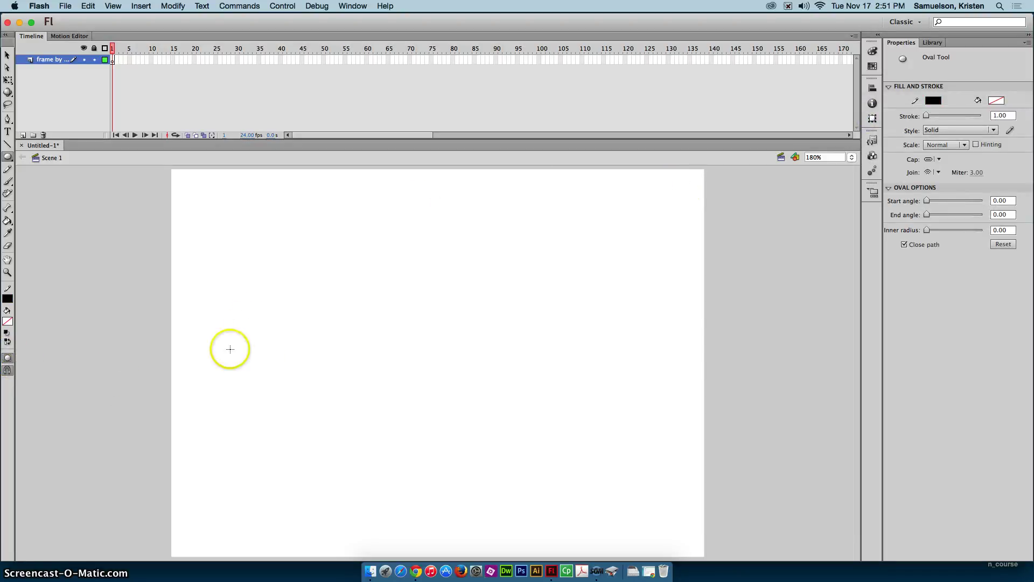
left_click_drag(228, 305, 278, 359)
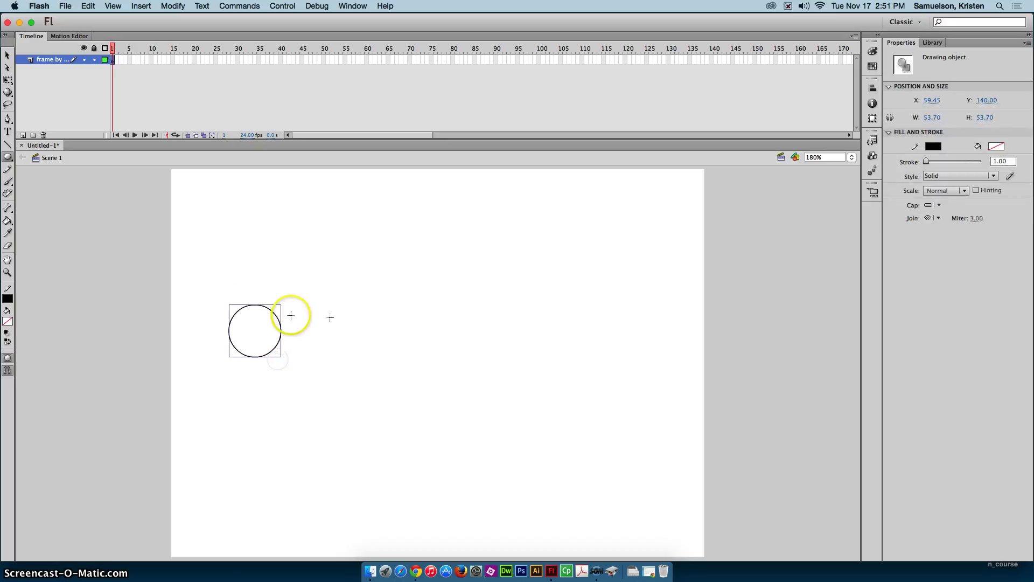
With the Line tool and Snap to Objects, draw the body, legs and bent left arm.
left_click(9, 145)
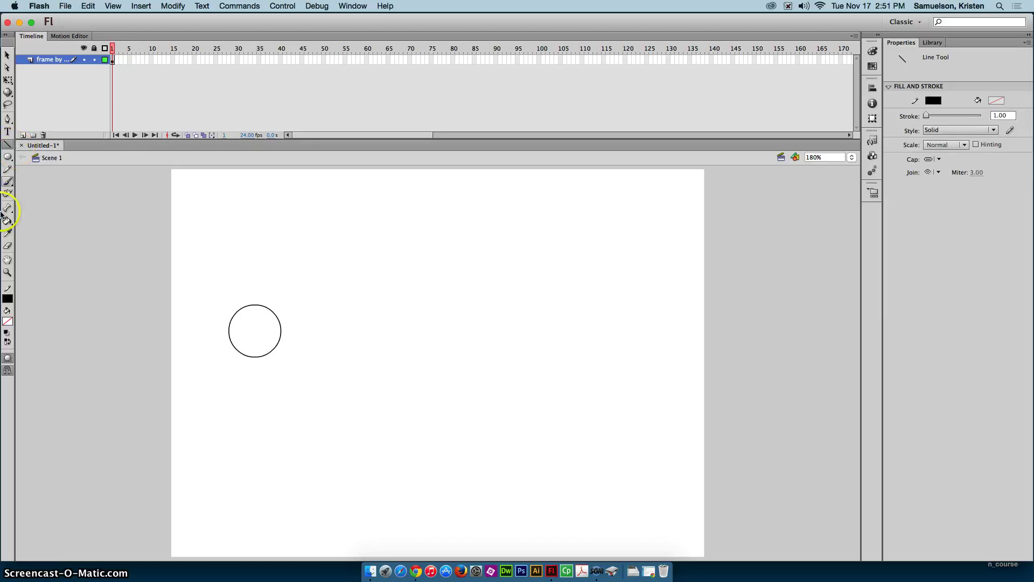
left_click(9, 371)
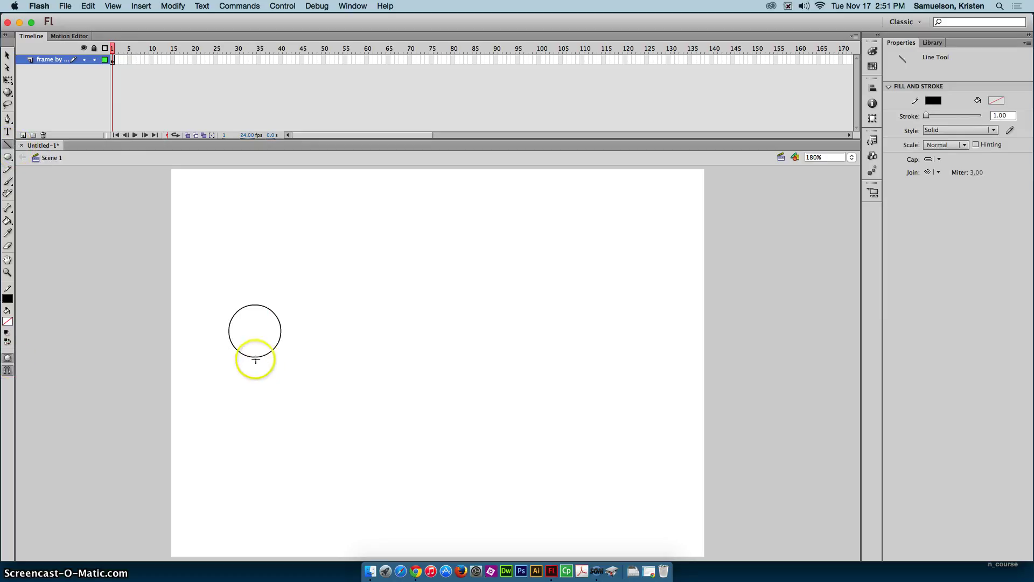
mouse_move(256, 357)
left_mouse_down()
mouse_move(254, 433)
mouse_move(207, 480)
left_mouse_up()
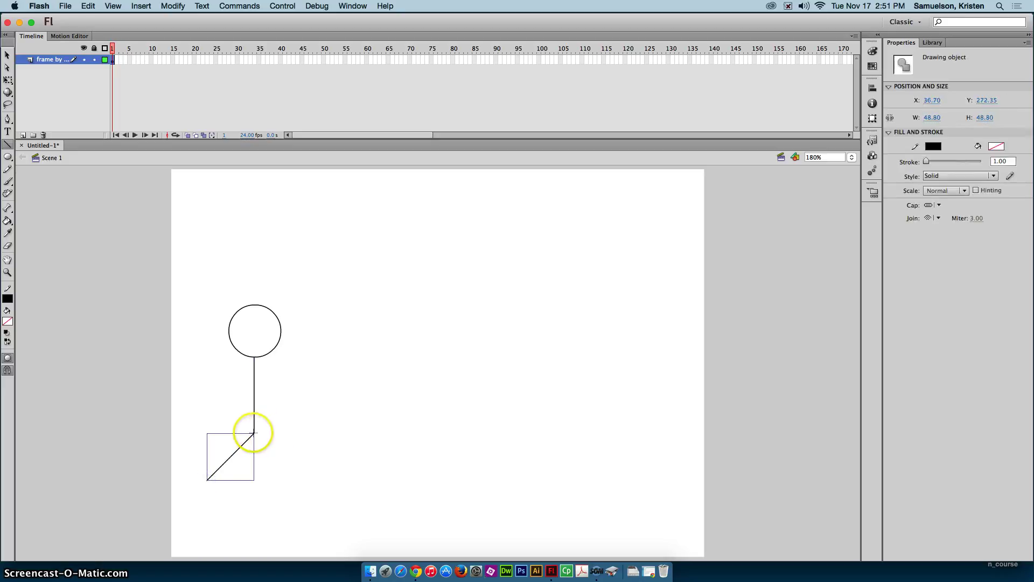
left_click_drag(255, 434, 300, 479)
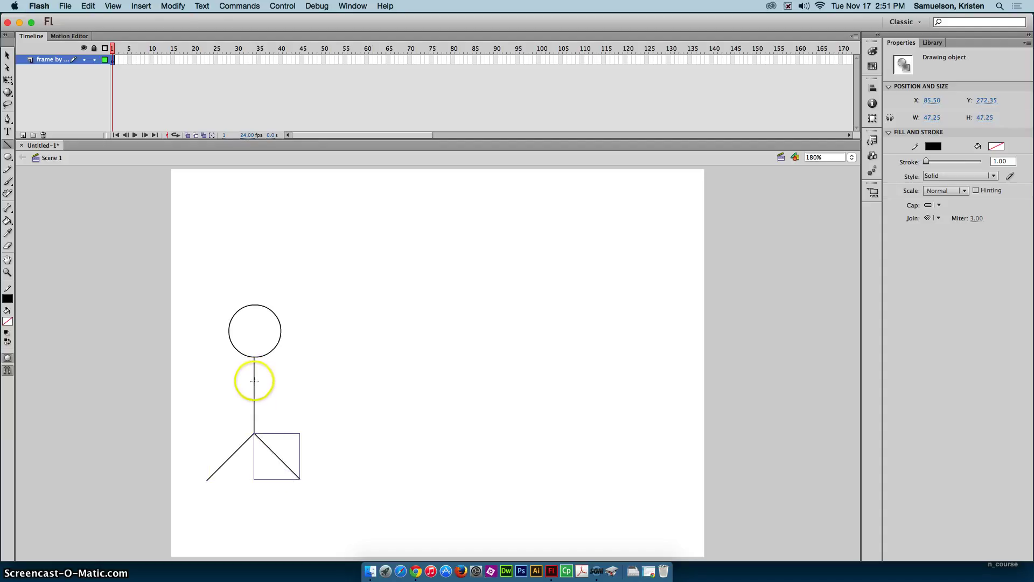
left_click_drag(253, 379, 229, 379)
mouse_move(254, 379)
left_mouse_down()
mouse_move(219, 380)
mouse_move(209, 411)
left_mouse_up()
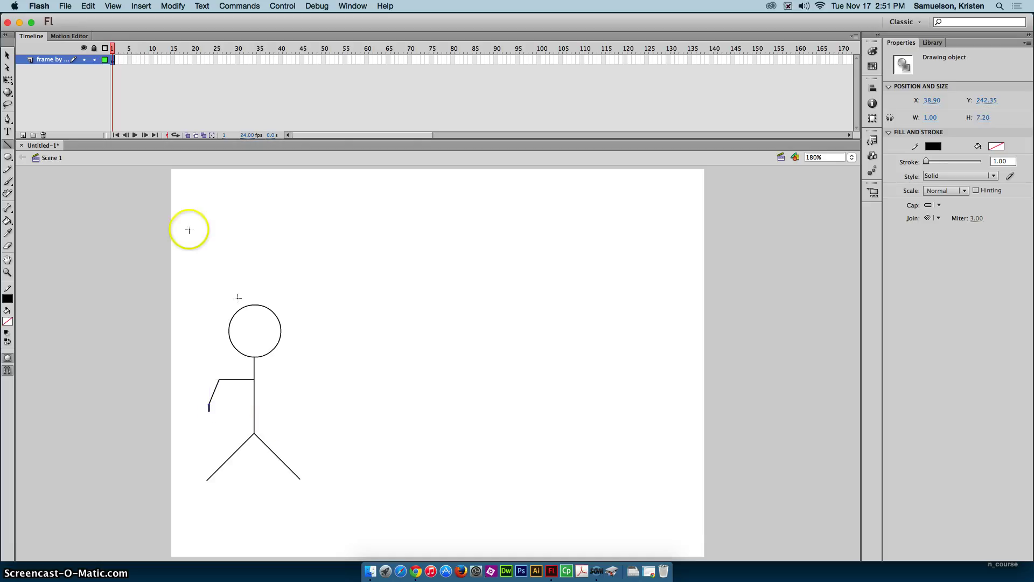
Select the bent left arm lines and paste a copy of them.
left_click(7, 54)
mouse_move(201, 370)
left_mouse_down()
mouse_move(231, 397)
mouse_move(201, 362)
mouse_move(231, 418)
left_mouse_up()
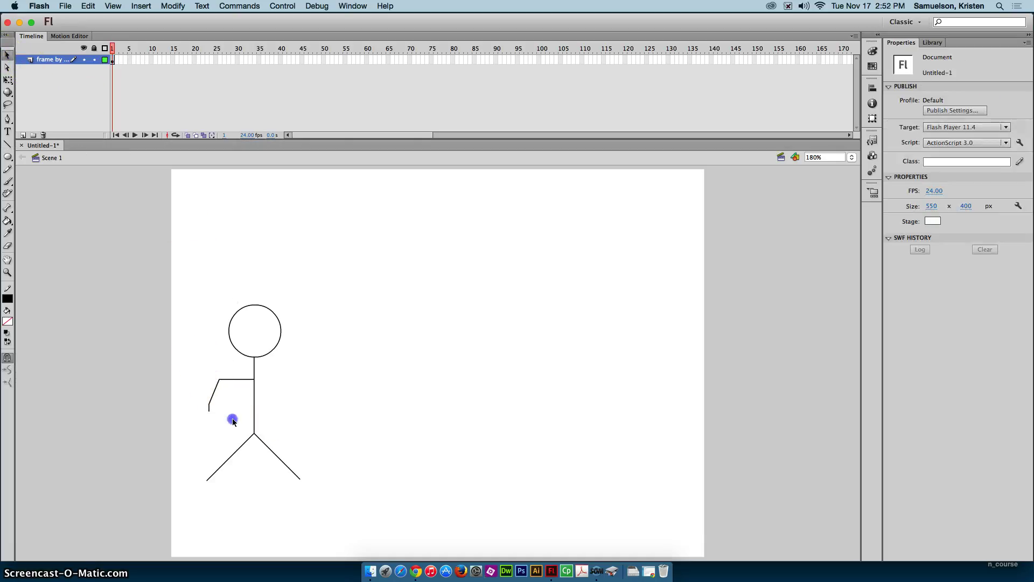
left_click(218, 386)
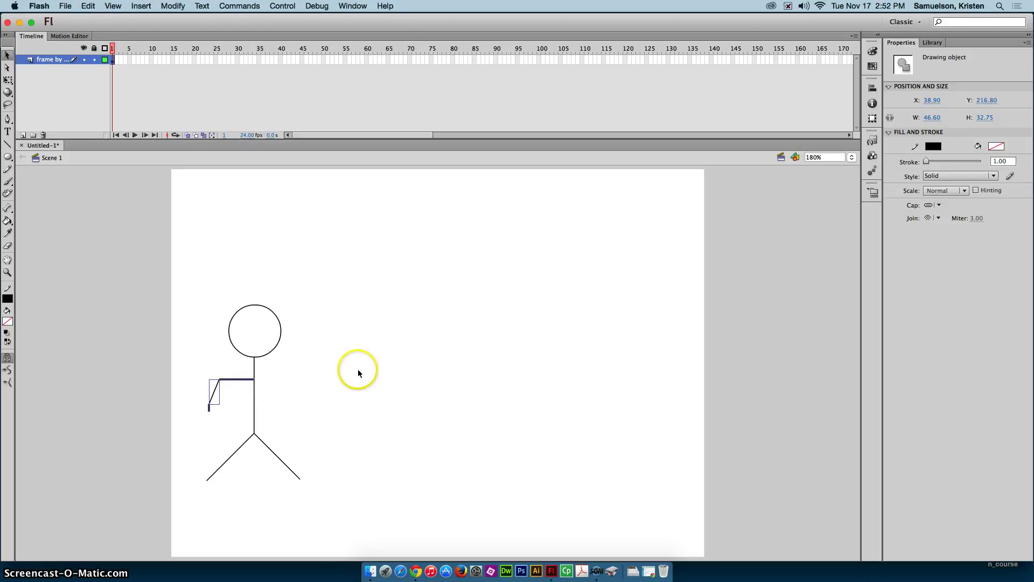
key("super+v")
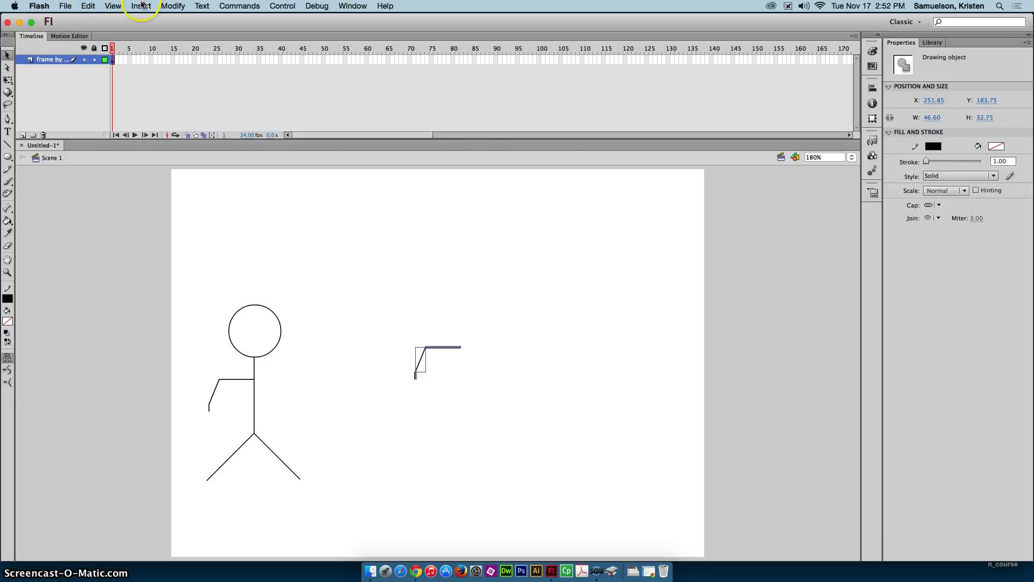
Flip the pasted arm horizontally and place it at the figure's right shoulder.
left_click(171, 6)
mouse_move(241, 139)
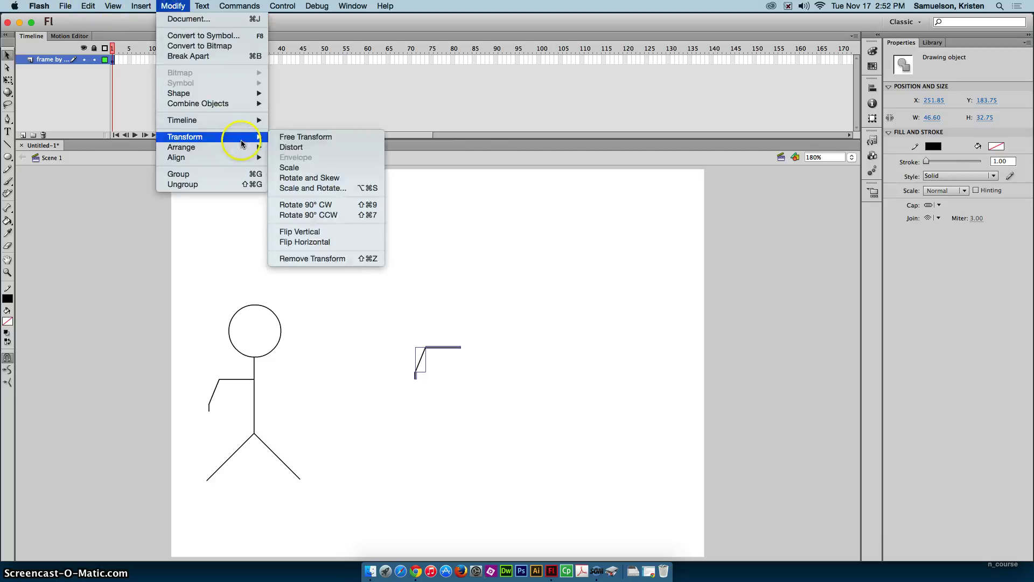
left_click(340, 244)
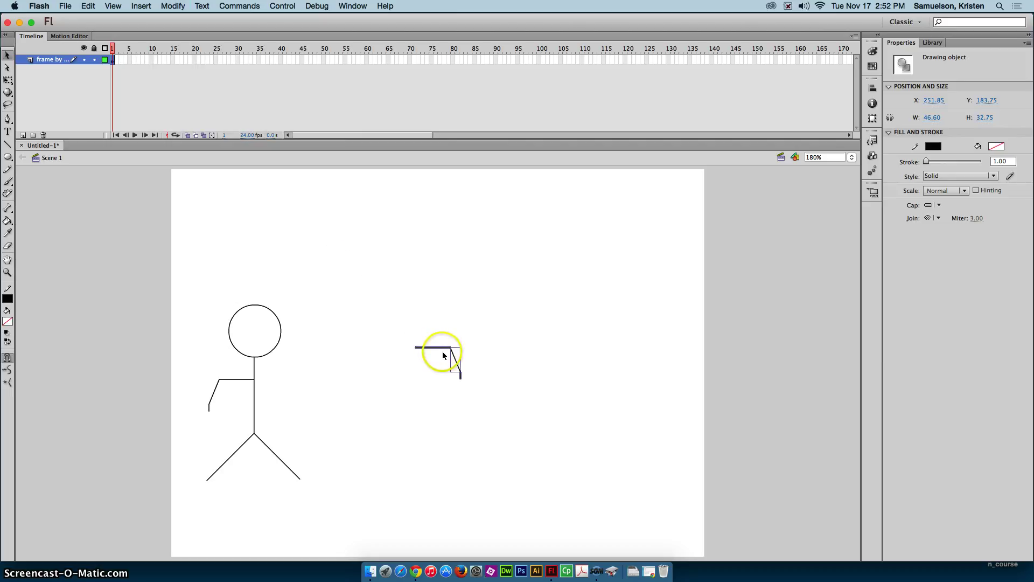
left_click_drag(441, 350, 282, 381)
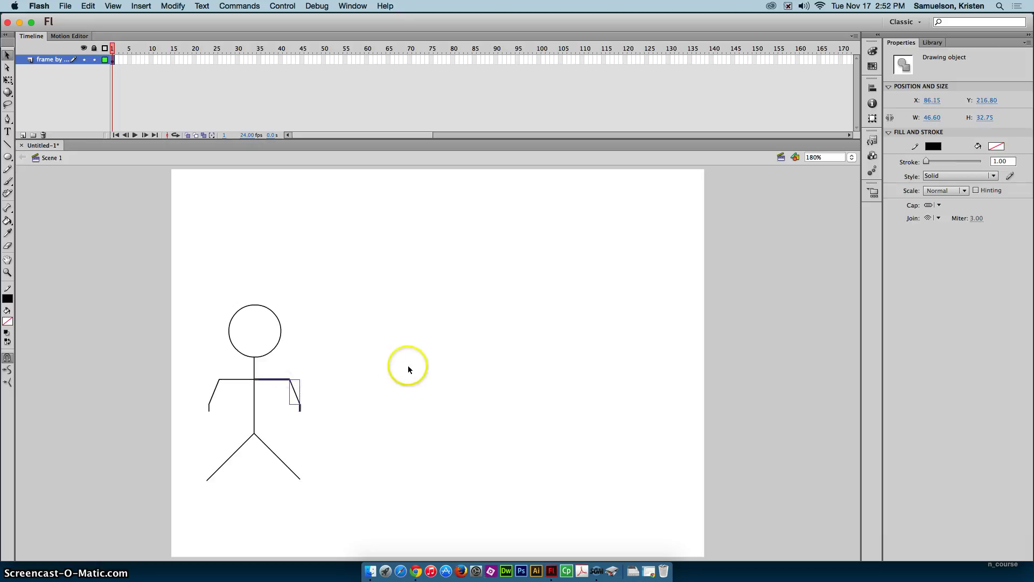
left_click(408, 365)
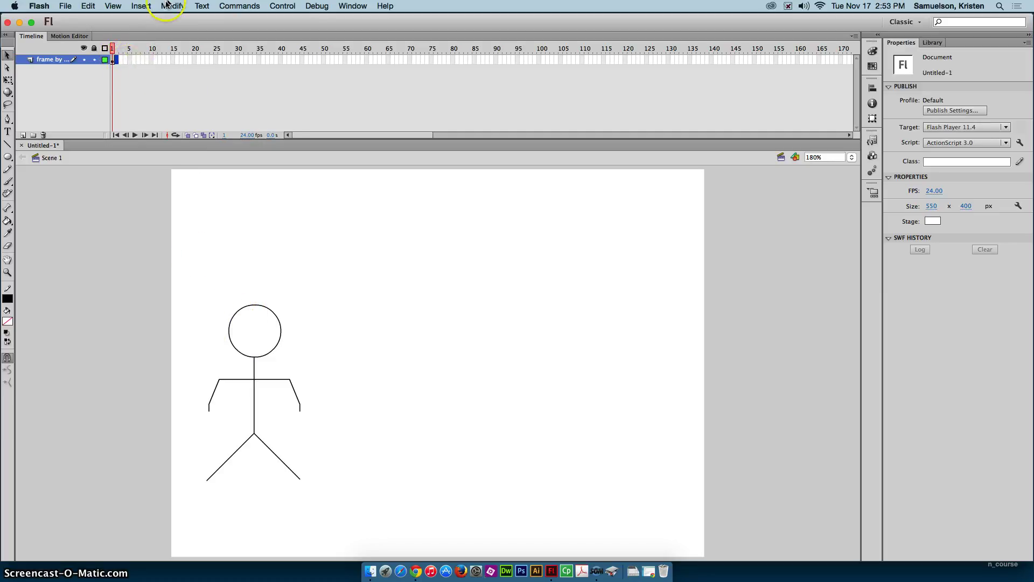
Look through the Insert menu and frame context menu for a keyframe option, inserting nothing.
left_click(139, 6)
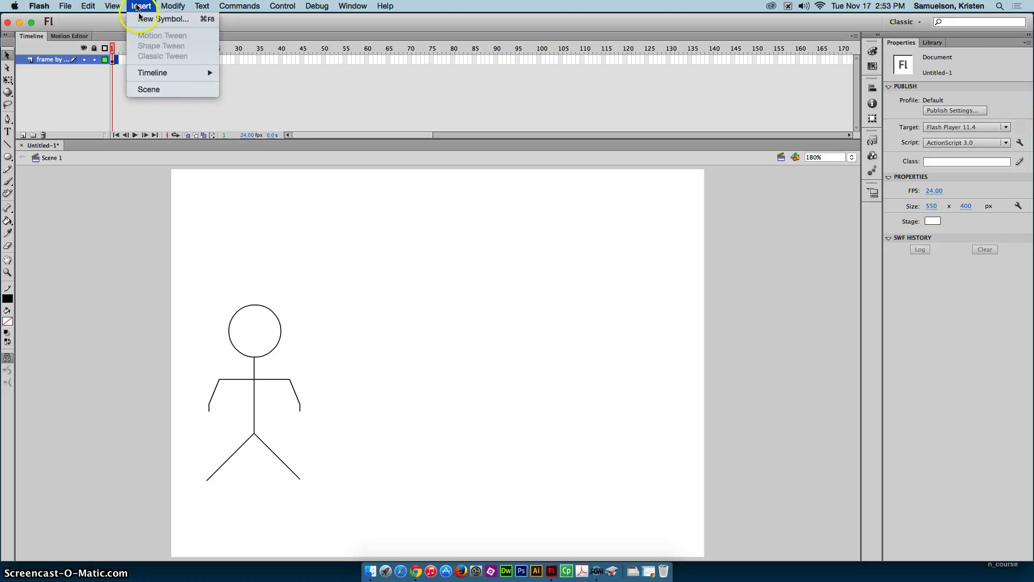
mouse_move(165, 72)
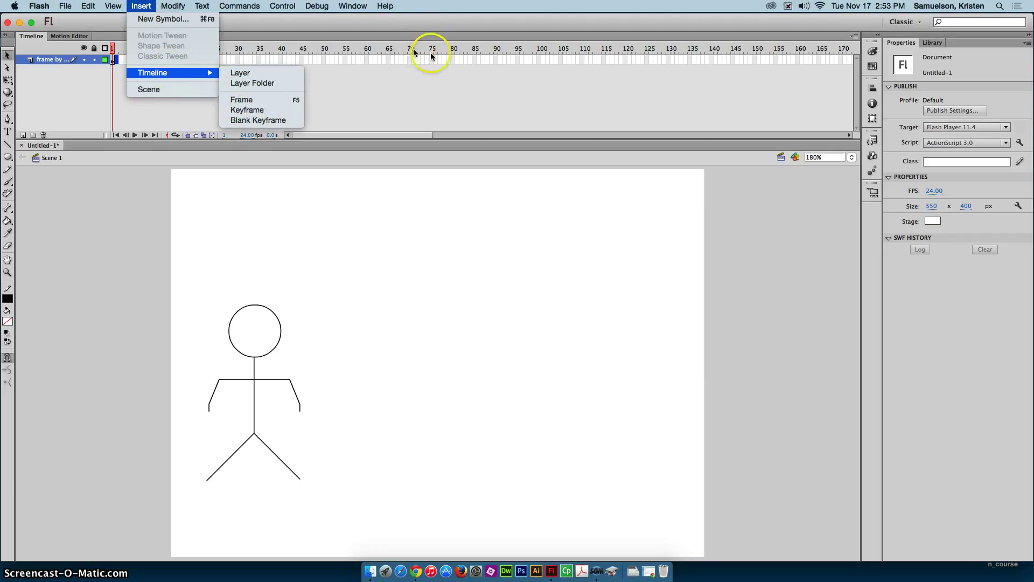
left_click(445, 8)
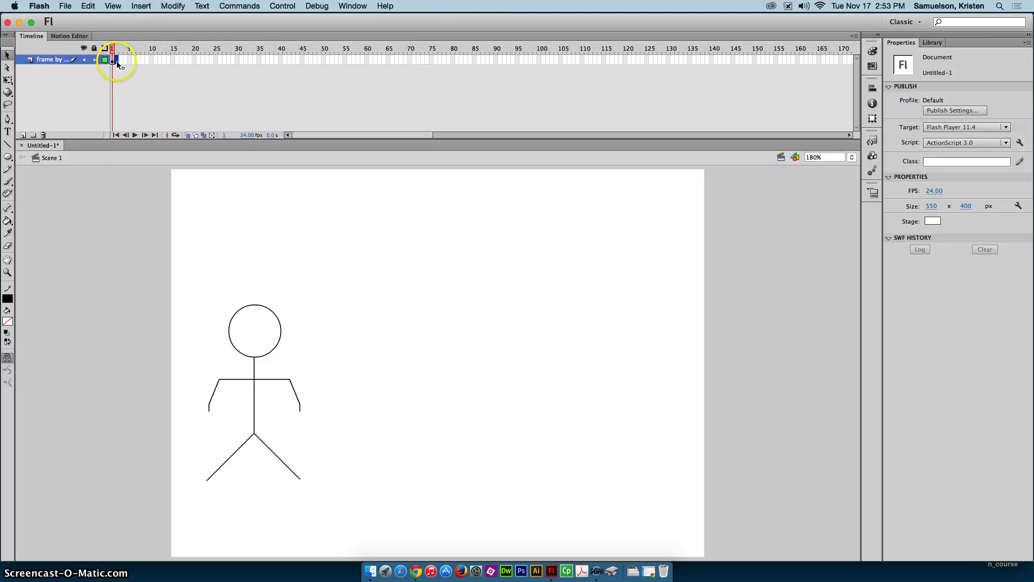
right_click(118, 64)
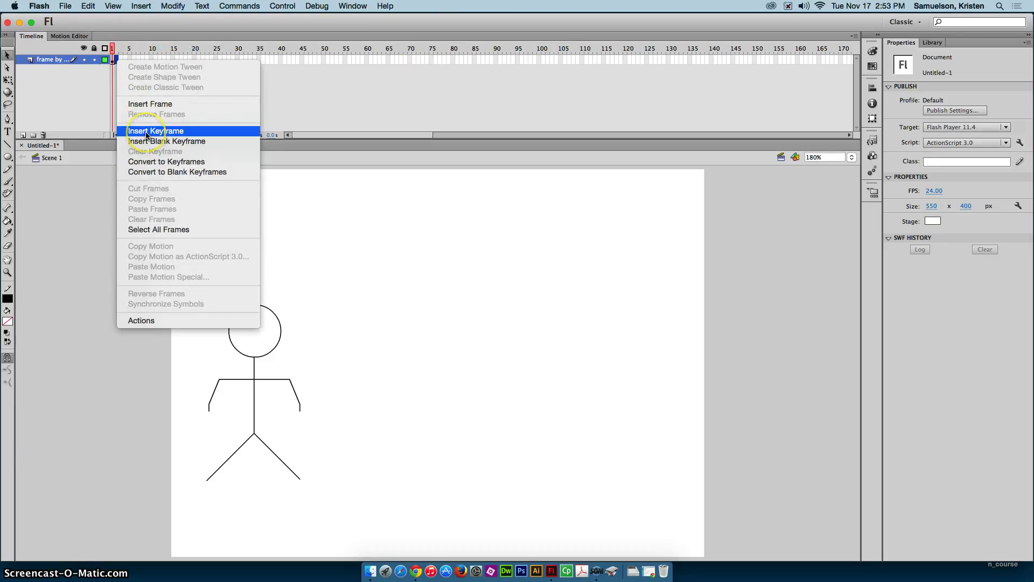
left_click(430, 12)
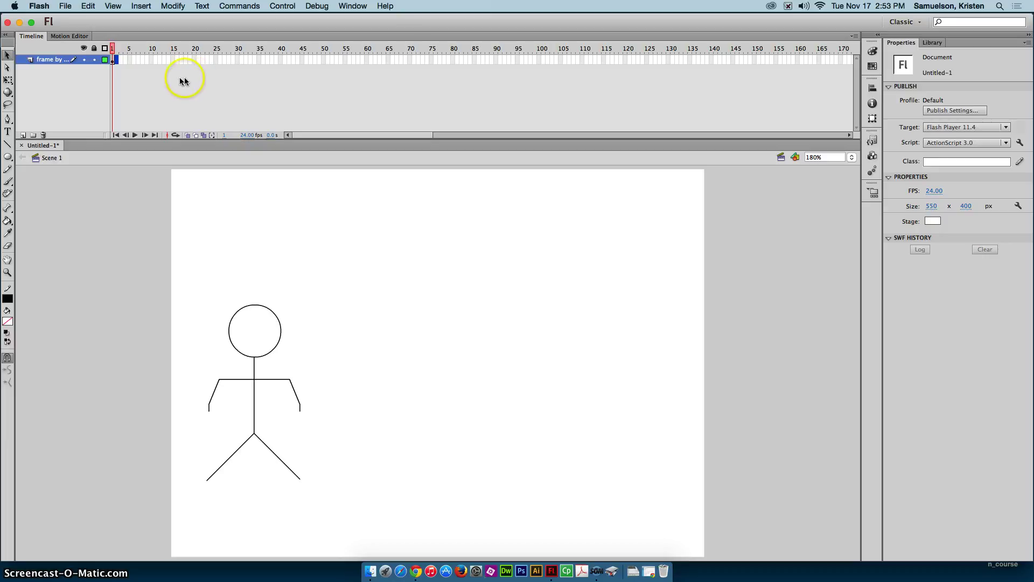
Insert a keyframe at frame 2 with F6, copying the stick figure, then deselect.
left_click(131, 90)
key("F6")
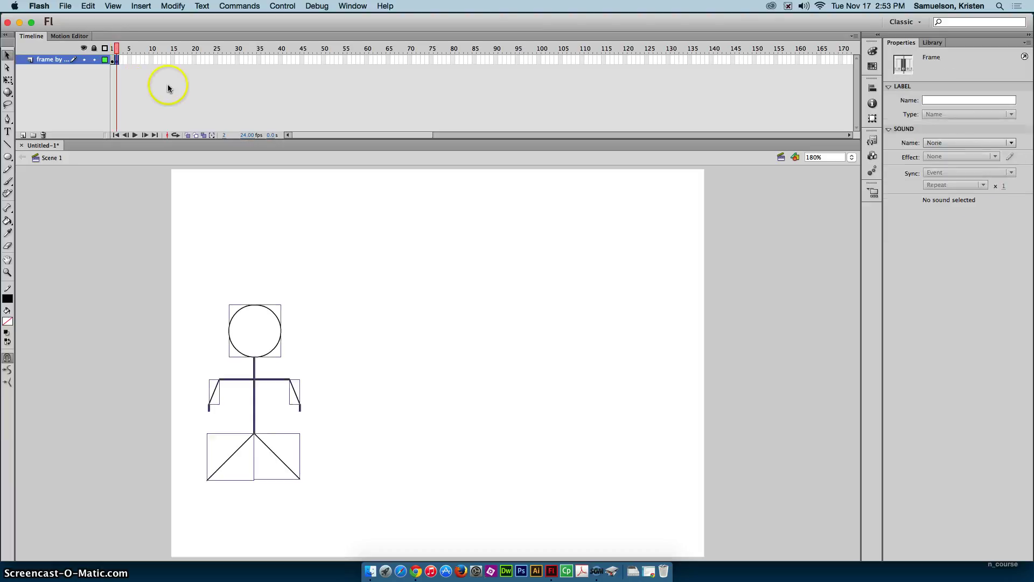
left_click(119, 65)
left_click(423, 493)
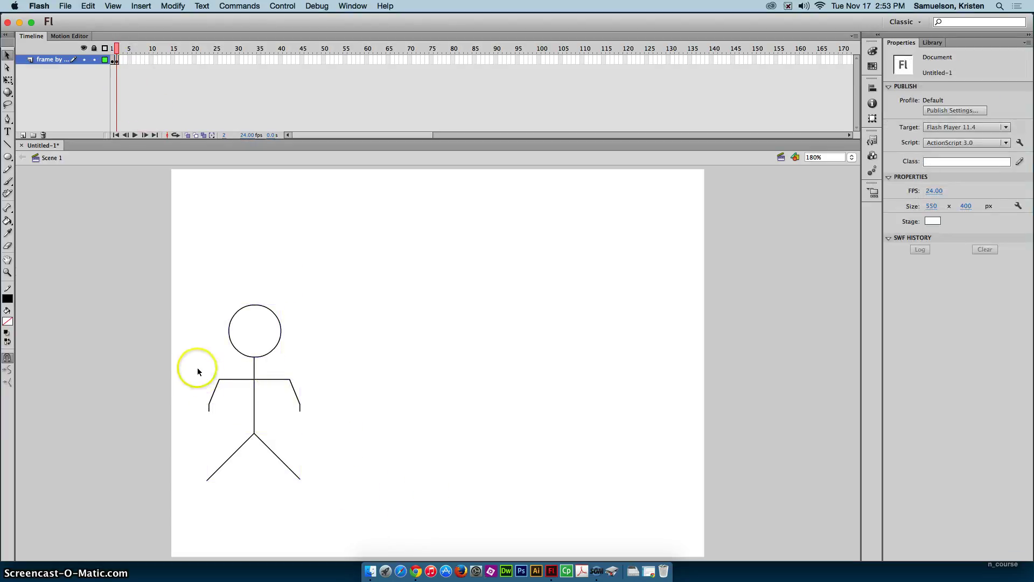
Rotate frame 2's left arm slightly upward about the shoulder with Free Transform, undoing a first try.
left_click_drag(196, 365, 237, 424)
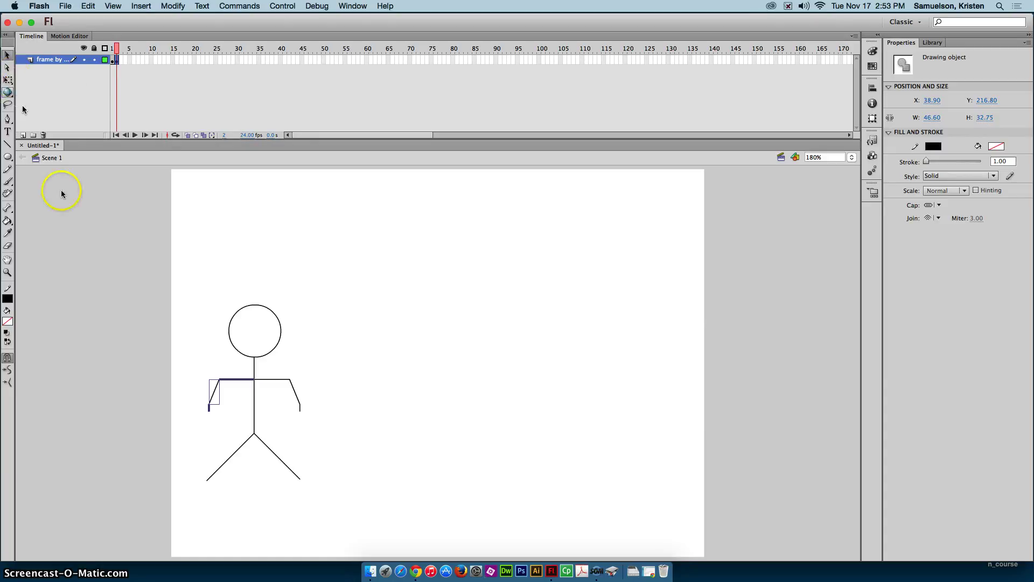
left_click(7, 80)
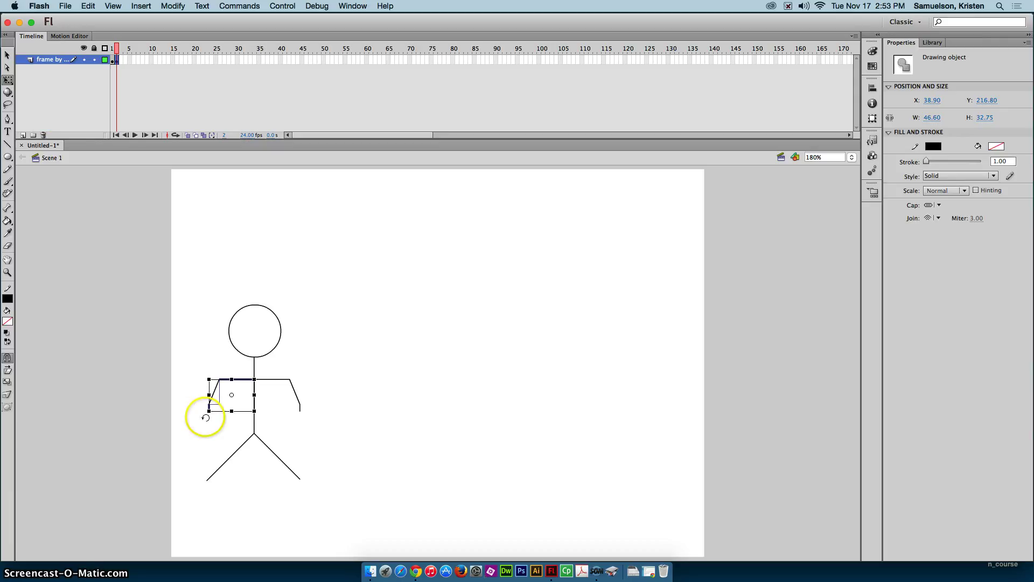
mouse_move(205, 418)
left_mouse_down()
mouse_move(180, 386)
mouse_move(227, 438)
mouse_move(187, 414)
left_mouse_up()
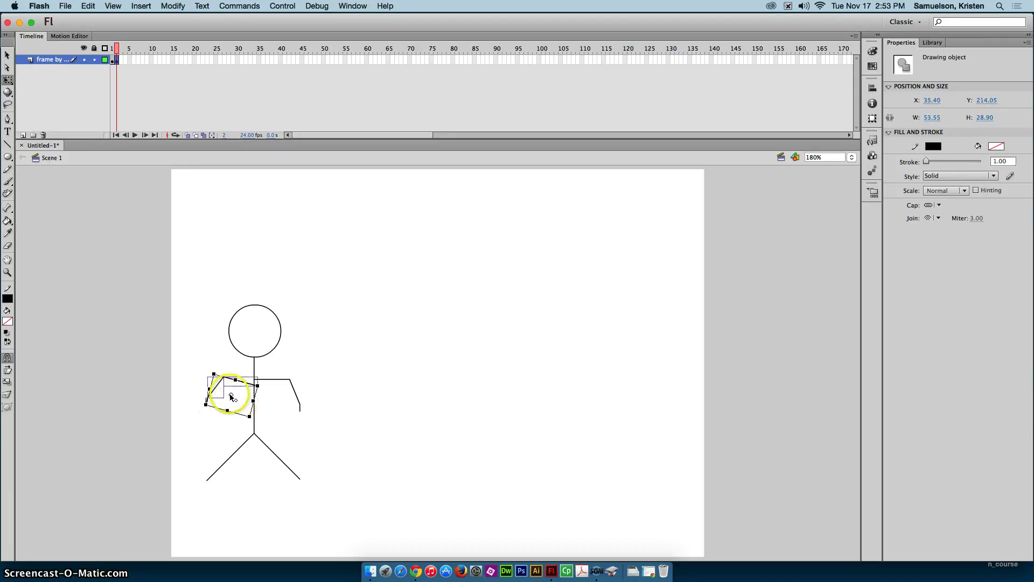
key("super+z")
key("super+z")
key("super+z")
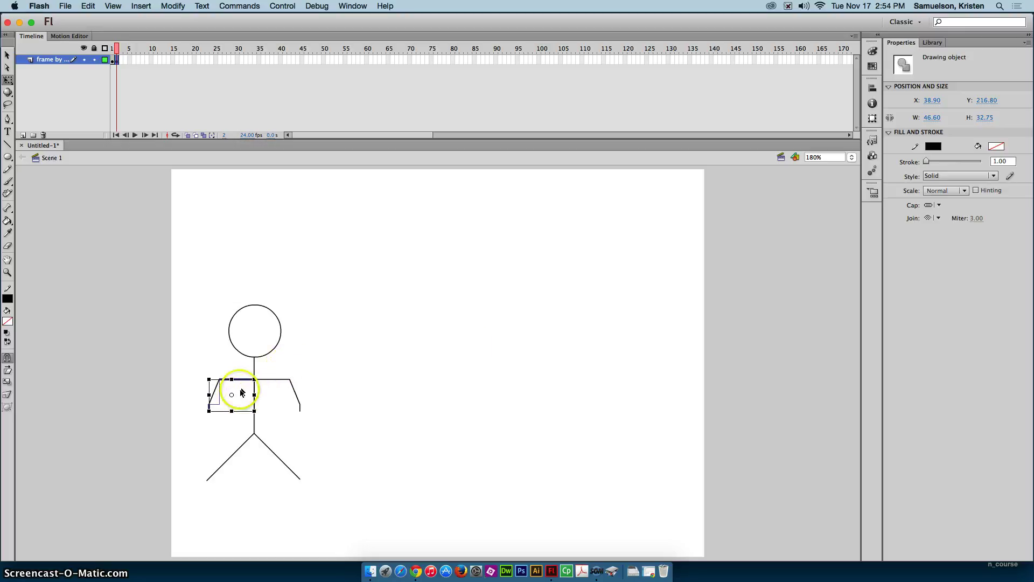
left_click(232, 397)
mouse_move(203, 411)
left_mouse_down()
mouse_move(192, 369)
mouse_move(211, 429)
mouse_move(197, 409)
left_mouse_up()
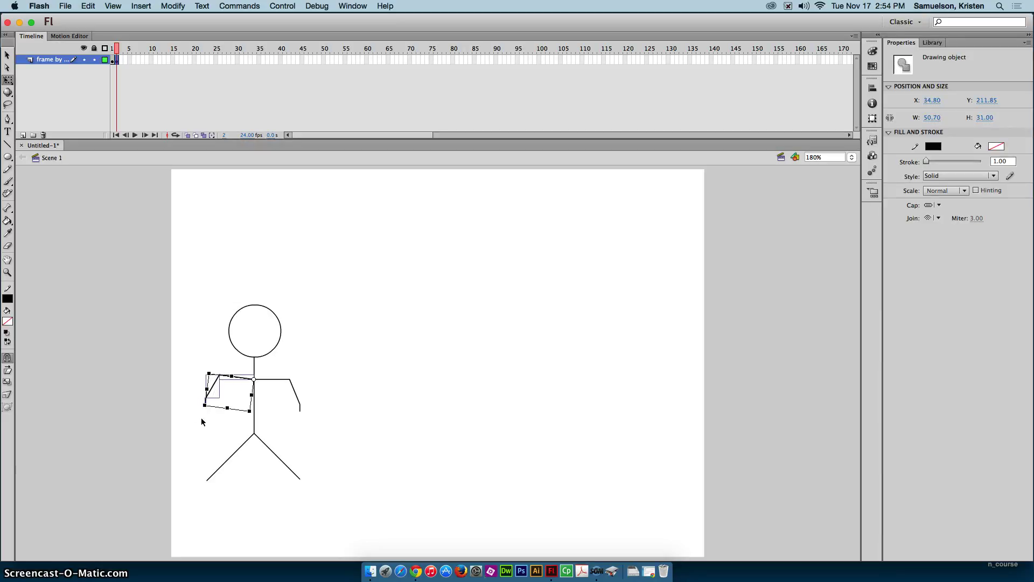
Add a keyframe at frame 3 and rotate its left arm slightly higher about the shoulder.
left_click(202, 385)
left_click(119, 60)
left_click(141, 70)
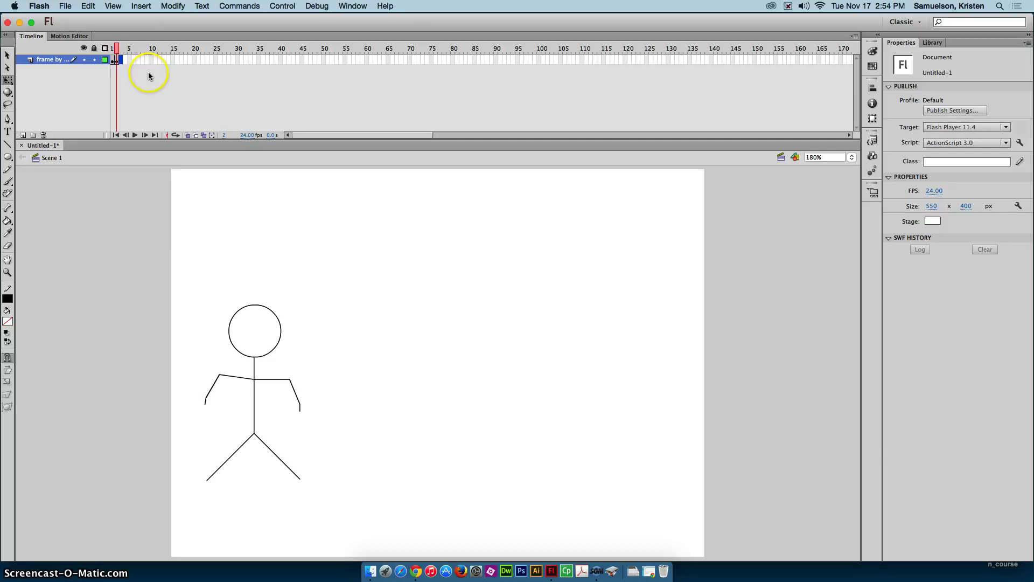
key("F6")
left_click(346, 382)
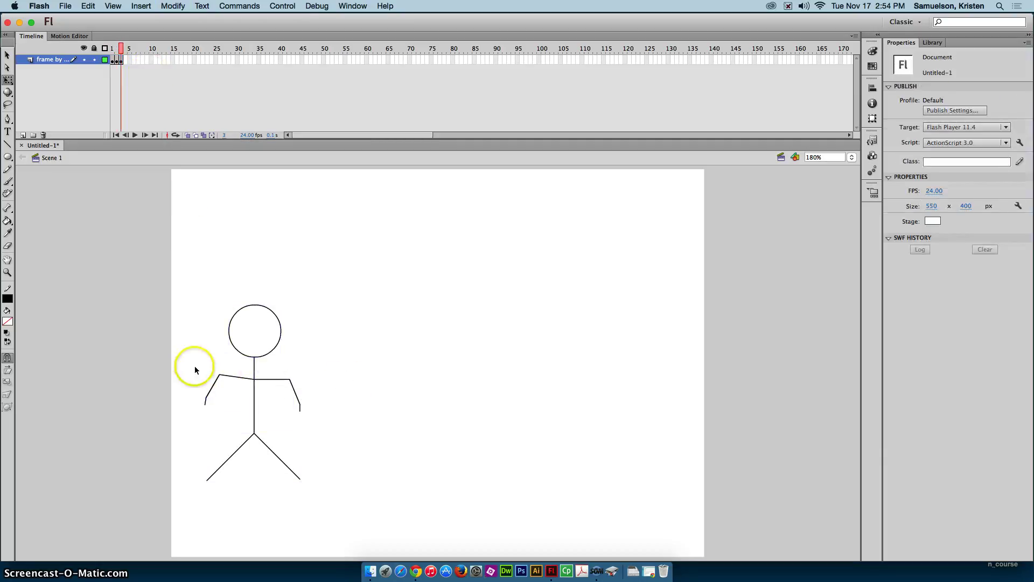
left_click_drag(195, 366, 237, 412)
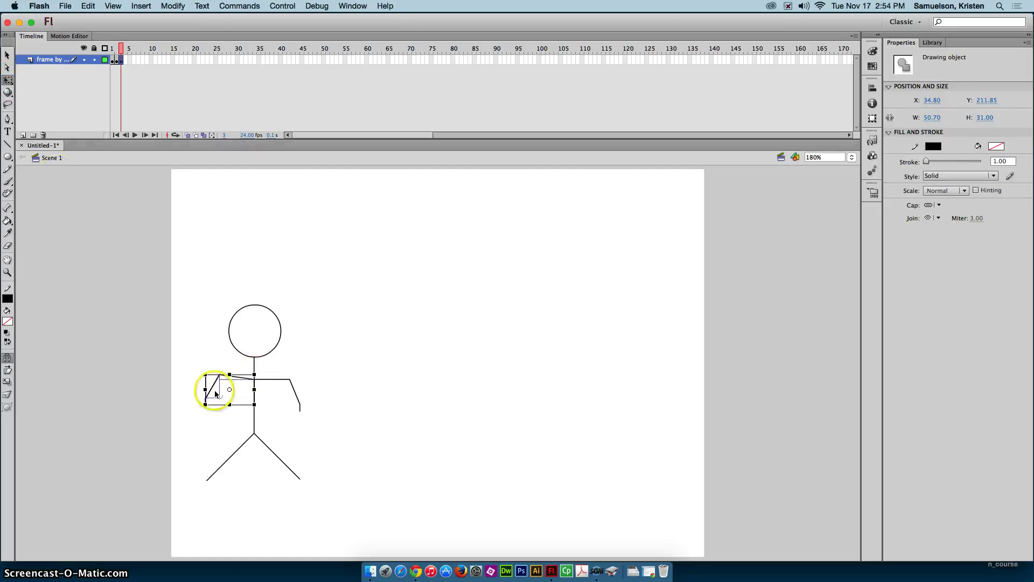
left_click_drag(230, 389, 254, 380)
left_click_drag(205, 405, 202, 402)
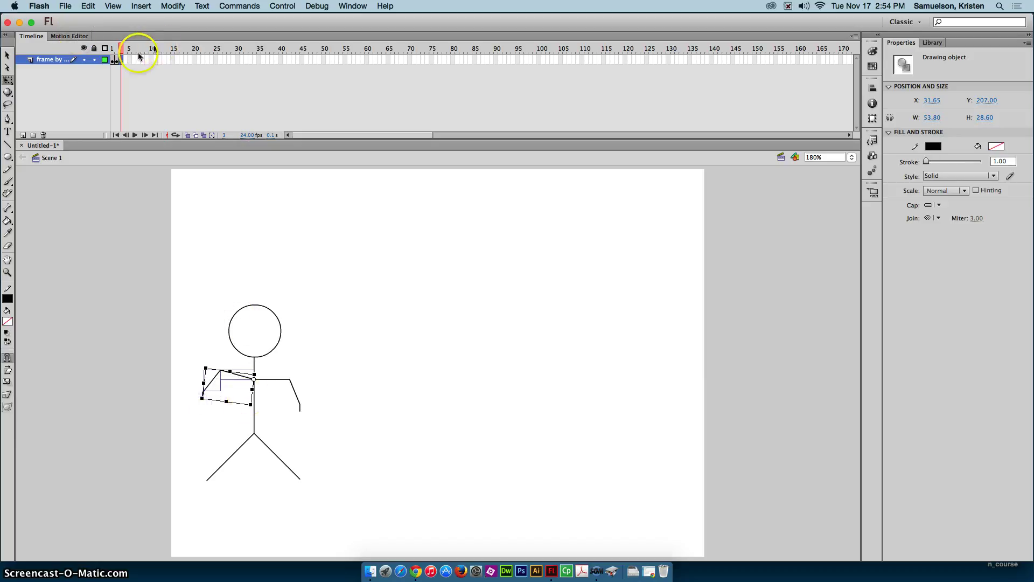
Add a keyframe at frame 4, raise its left arm higher, and select frame 5.
left_click(123, 59)
key("F6")
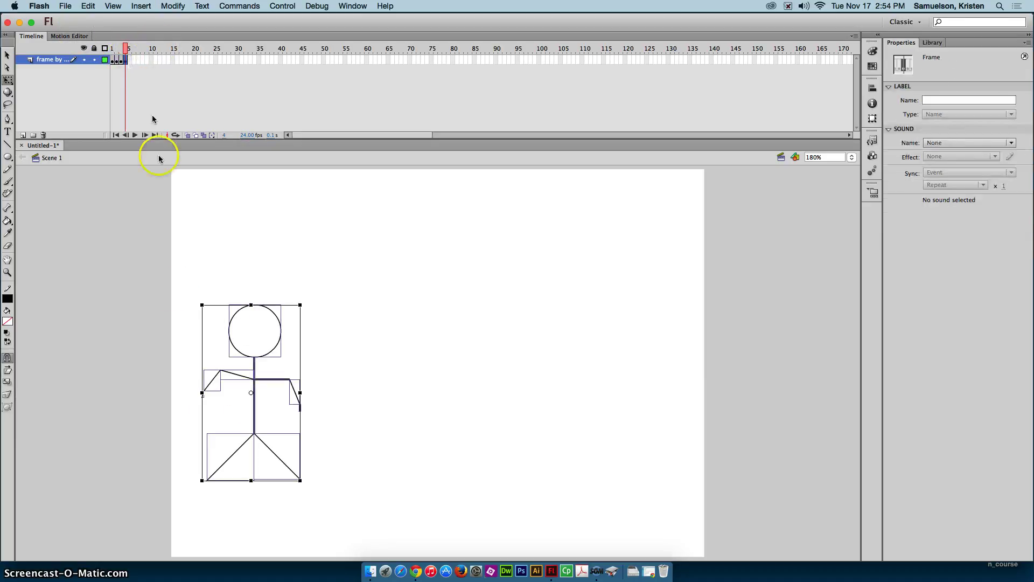
left_click(197, 368)
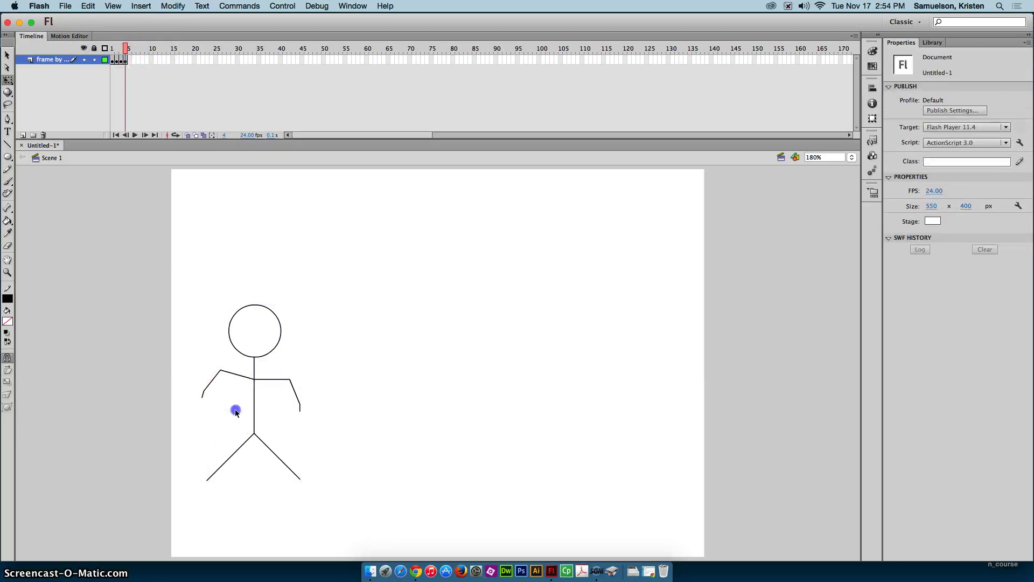
left_click_drag(235, 412, 203, 397)
left_click(241, 380)
left_click_drag(232, 399, 254, 380)
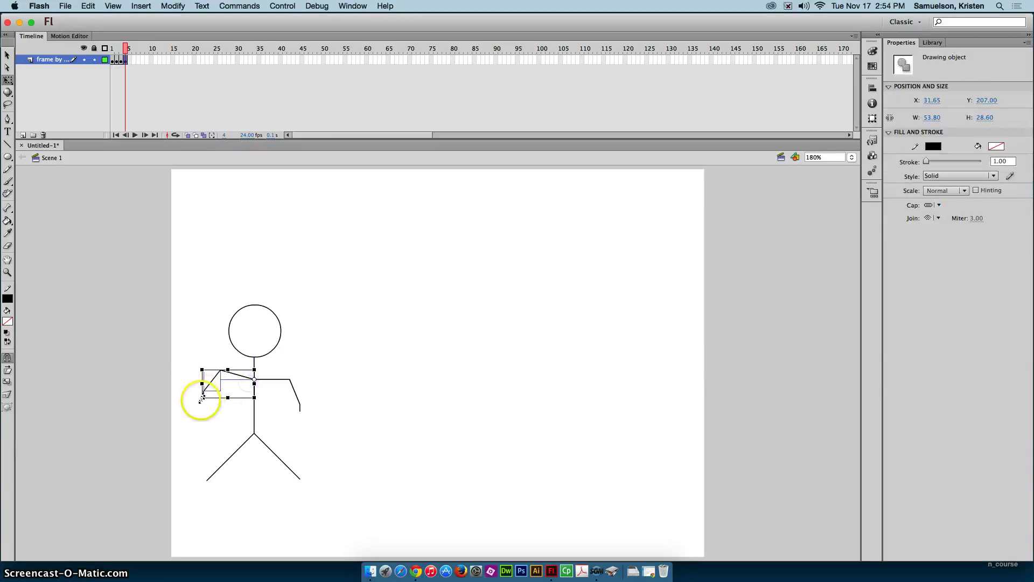
left_click_drag(194, 399, 191, 391)
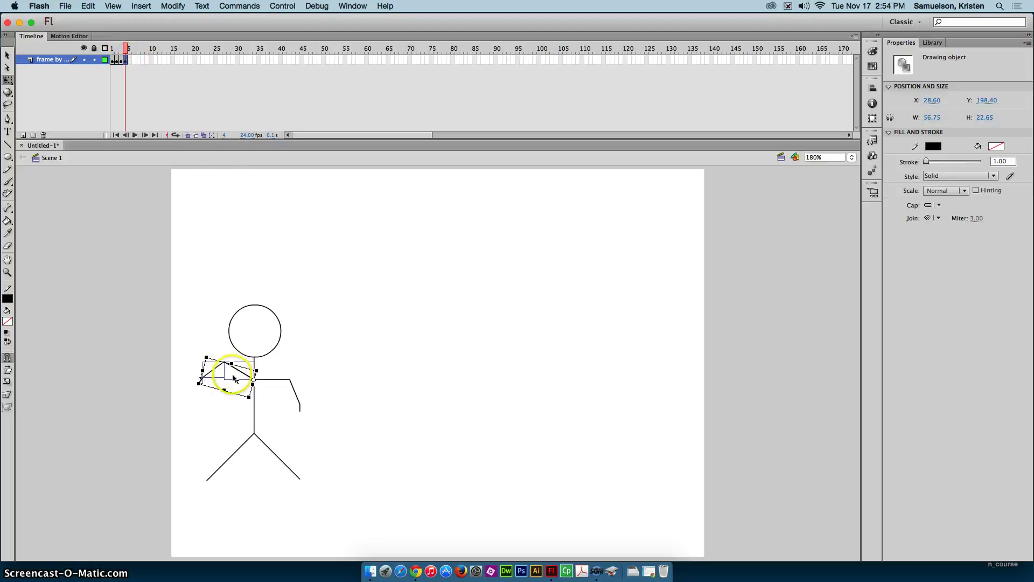
left_click(129, 59)
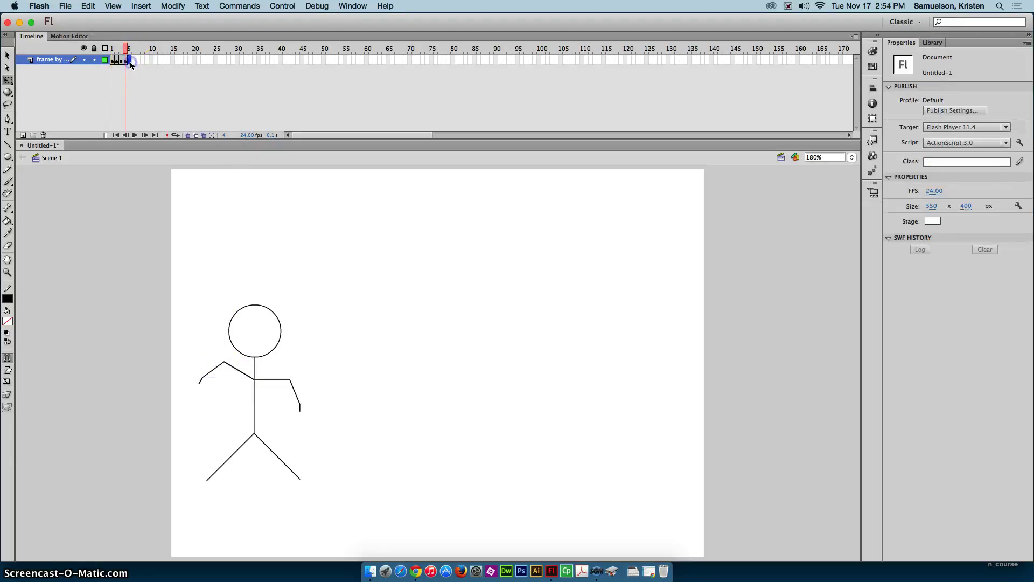
Add a keyframe at frame 5 and rotate the forearm upward.
key("F6")
left_click(199, 340)
left_click_drag(205, 387, 216, 395)
left_click(221, 368)
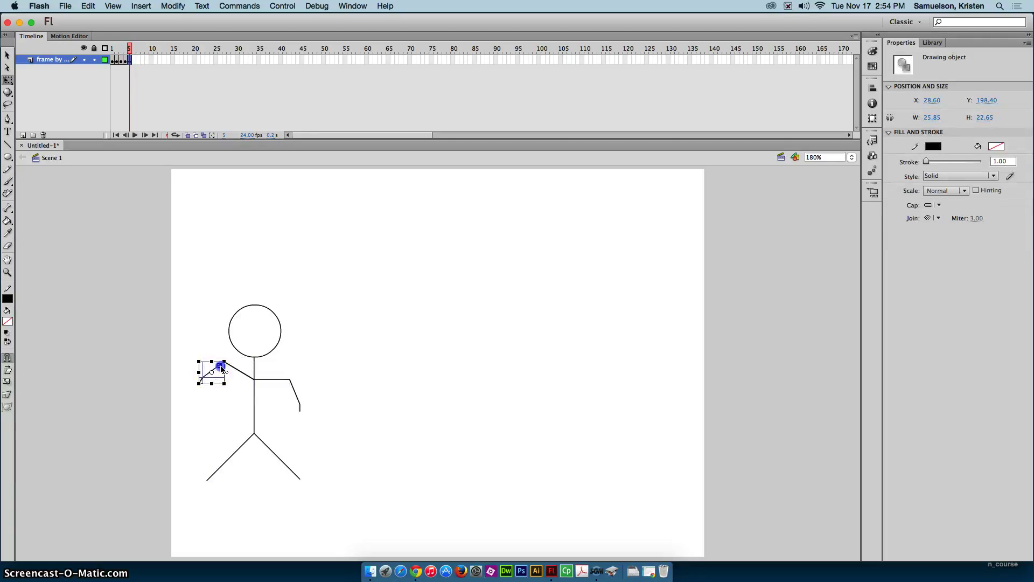
left_click_drag(189, 386, 188, 377)
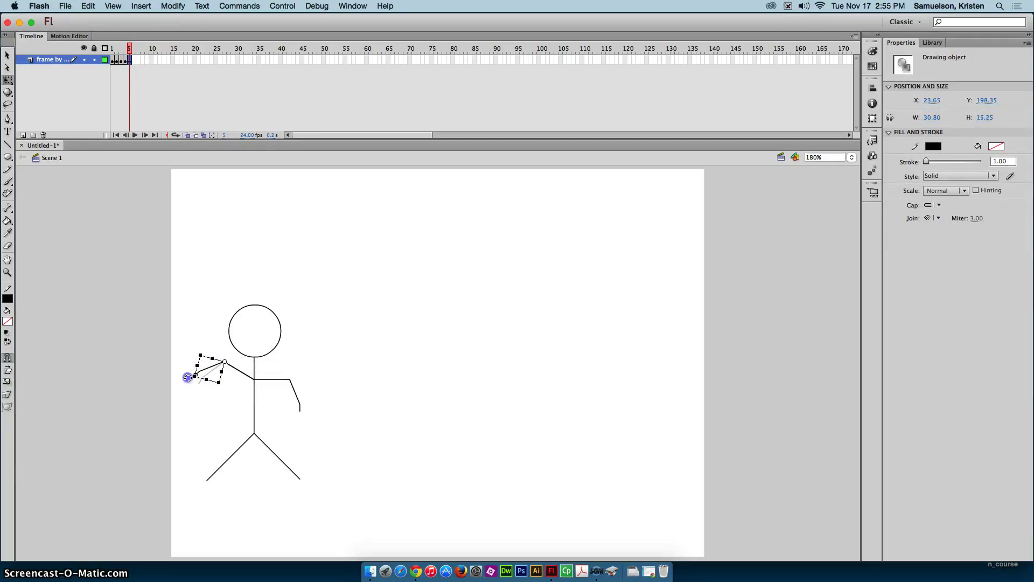
Add keyframes at frames 6 and 7, rotating the forearm progressively higher.
left_click(134, 60)
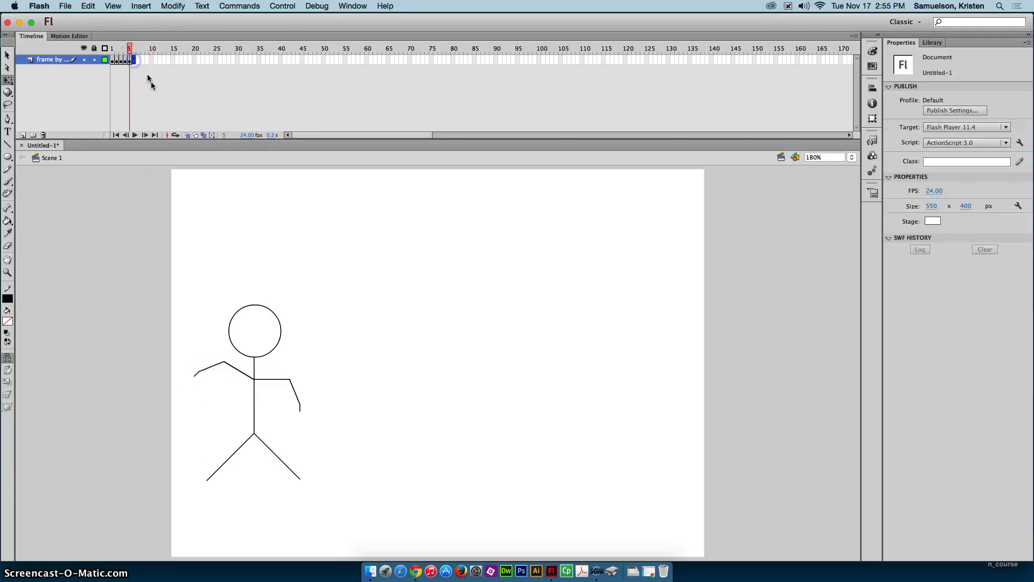
key("F6")
left_click(182, 370)
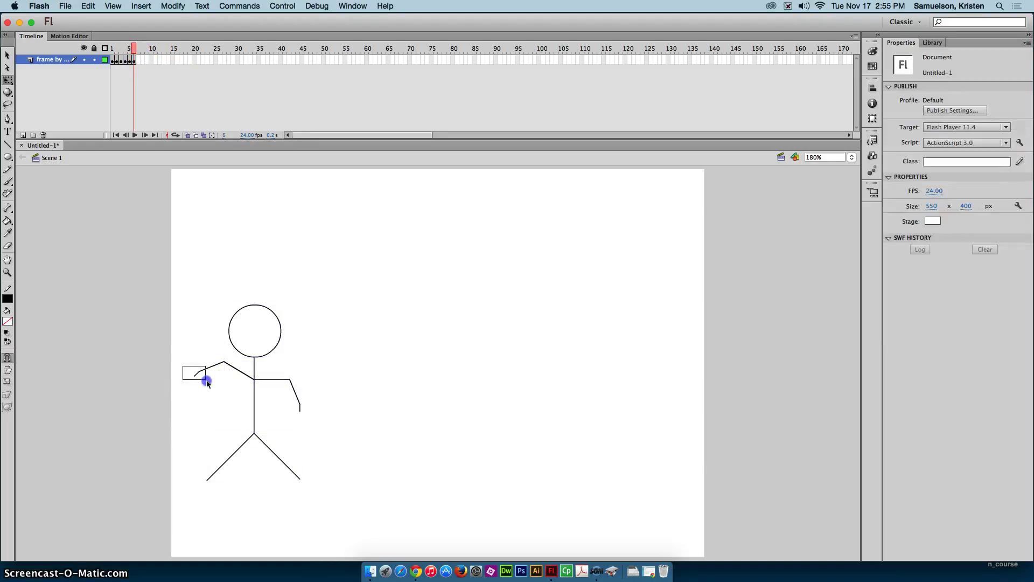
left_click_drag(206, 383, 187, 376)
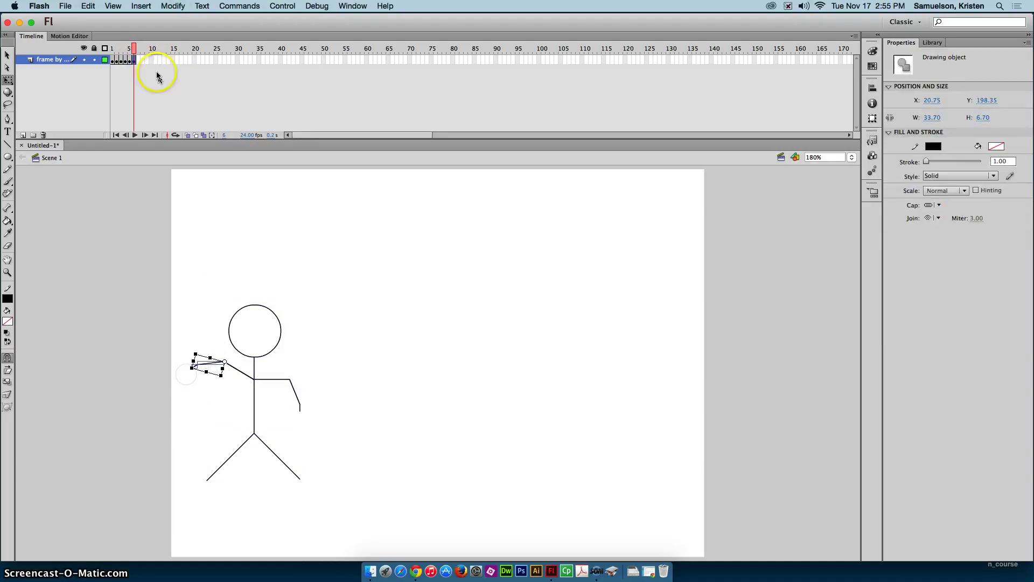
left_click(138, 60)
key("F6")
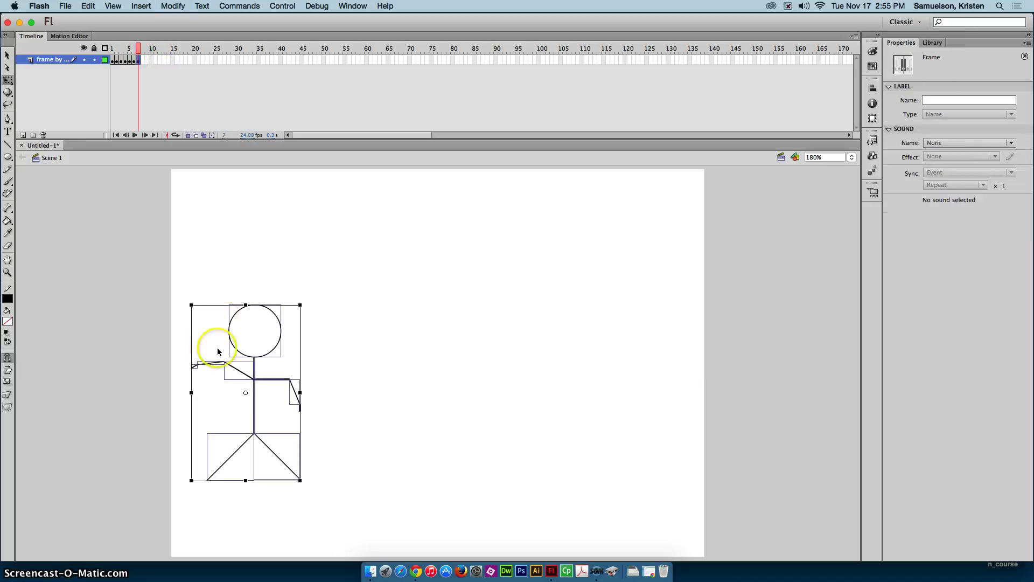
left_click(182, 365)
left_click_drag(211, 380, 211, 380)
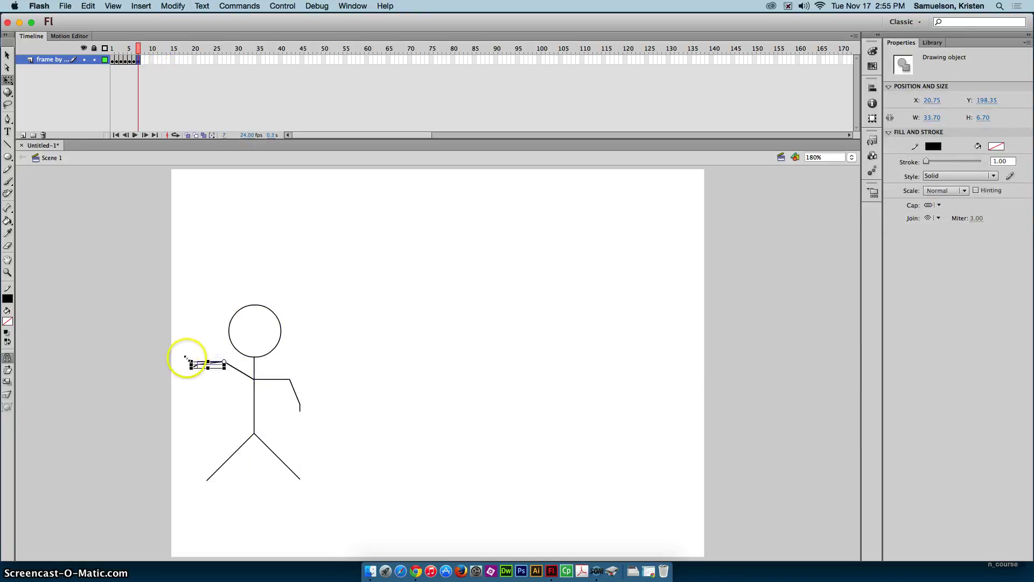
left_click_drag(189, 374, 188, 370)
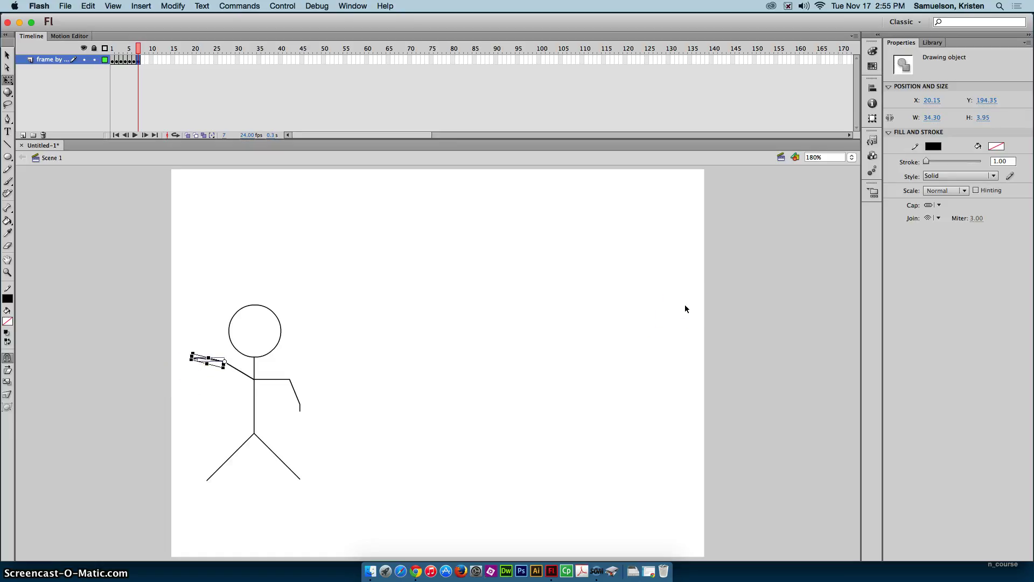
Zoom in and add keyframes at frames 8 and 9, raising the forearm each time.
key("super+equal")
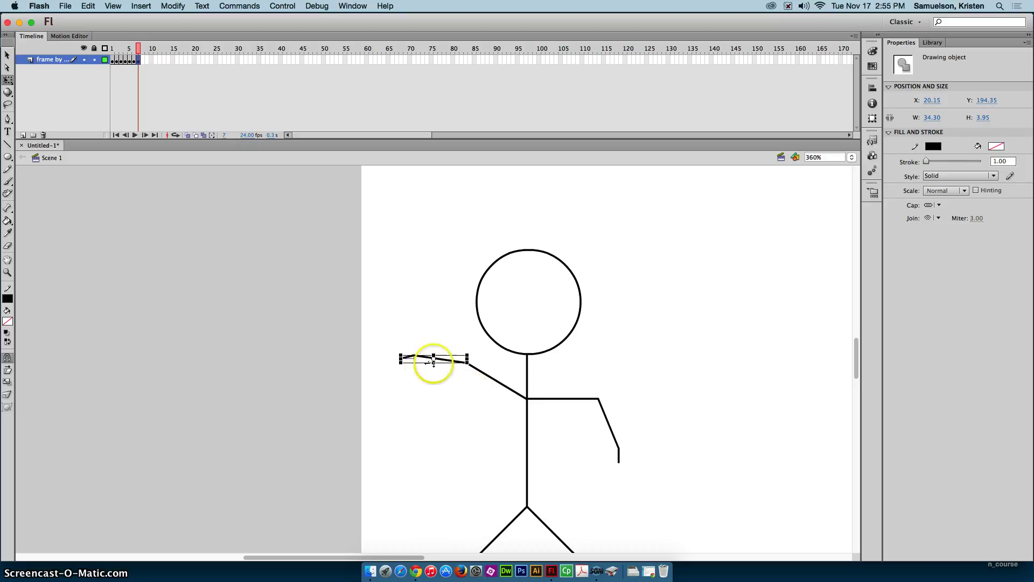
left_click(142, 59)
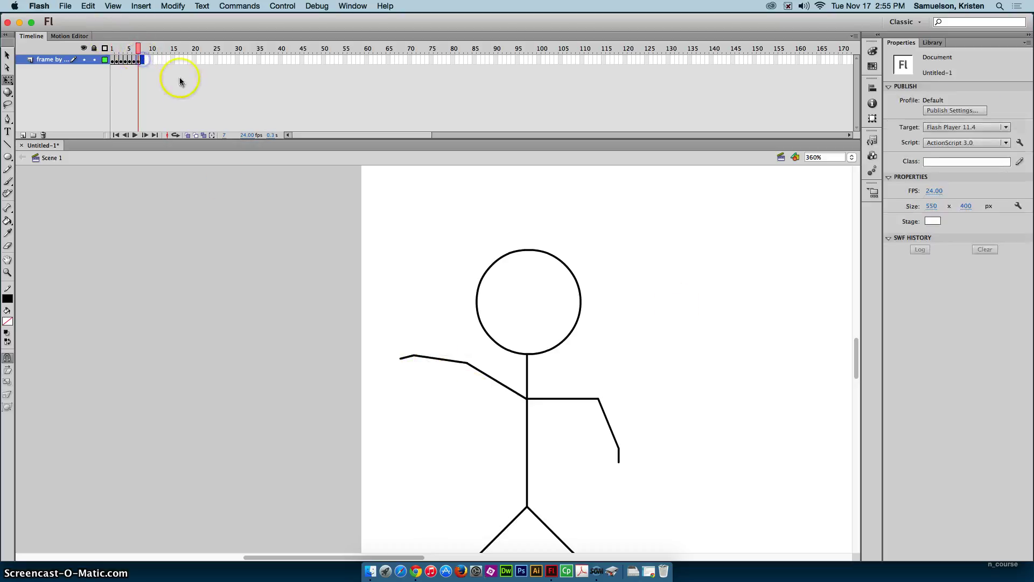
key("F6")
left_click(392, 366)
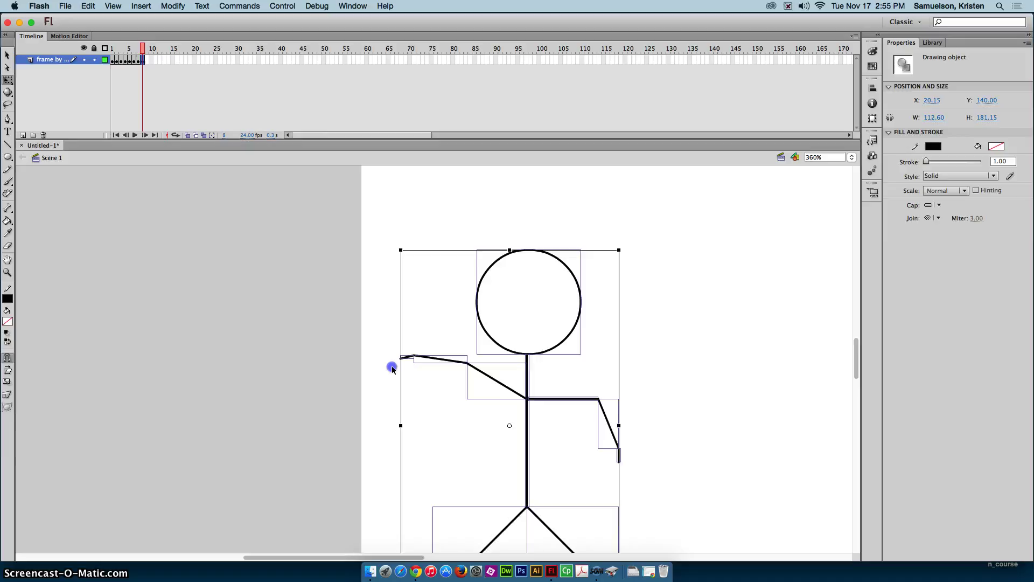
left_click_drag(396, 347, 429, 377)
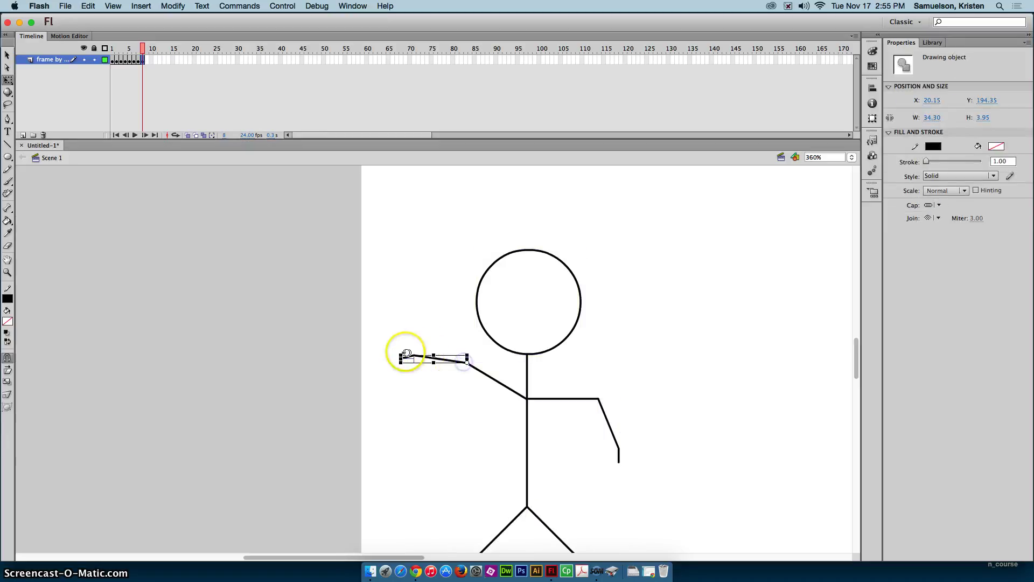
left_click_drag(402, 351, 409, 343)
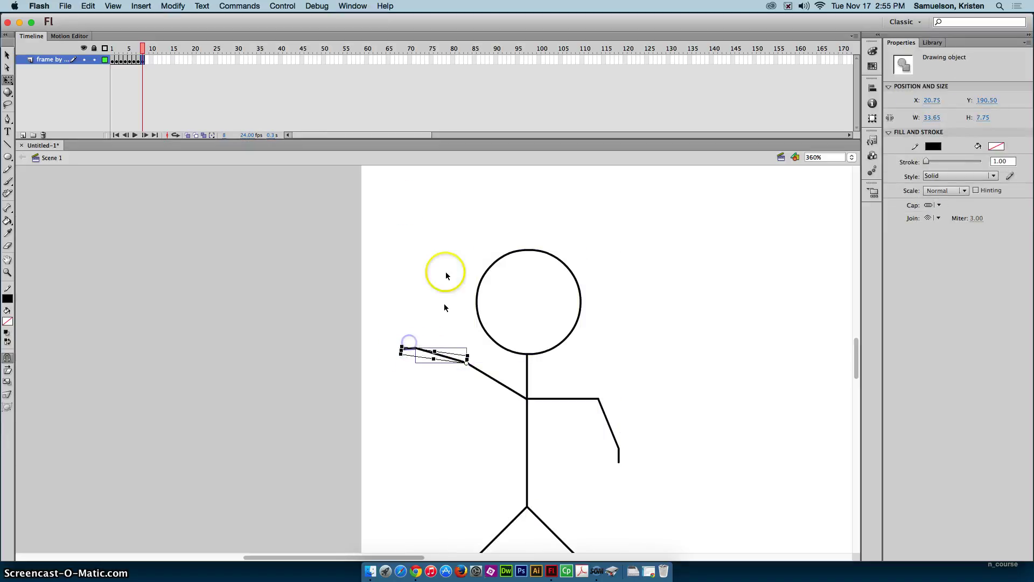
left_click(147, 58)
key("F6")
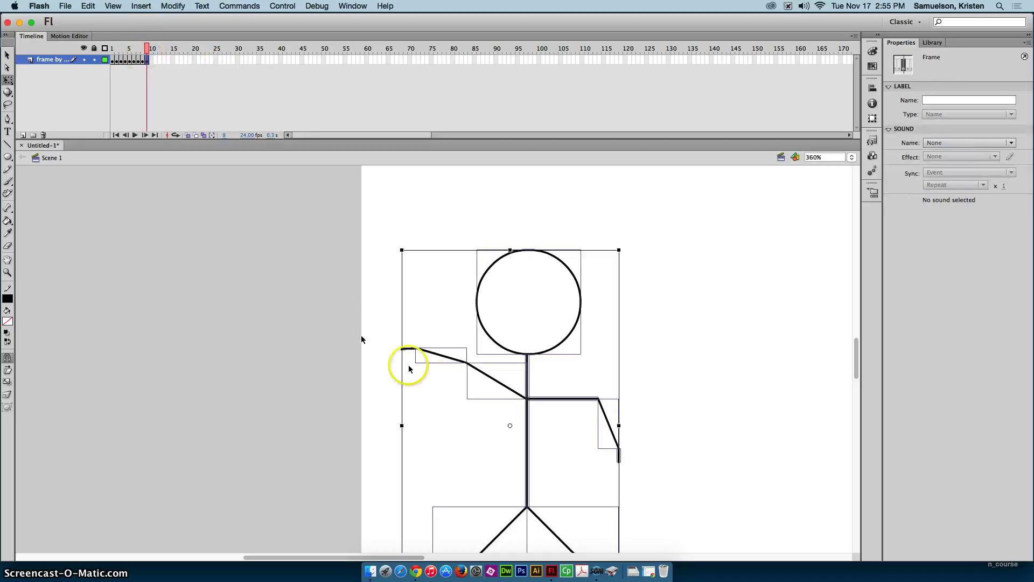
left_click(397, 341)
left_click(406, 350)
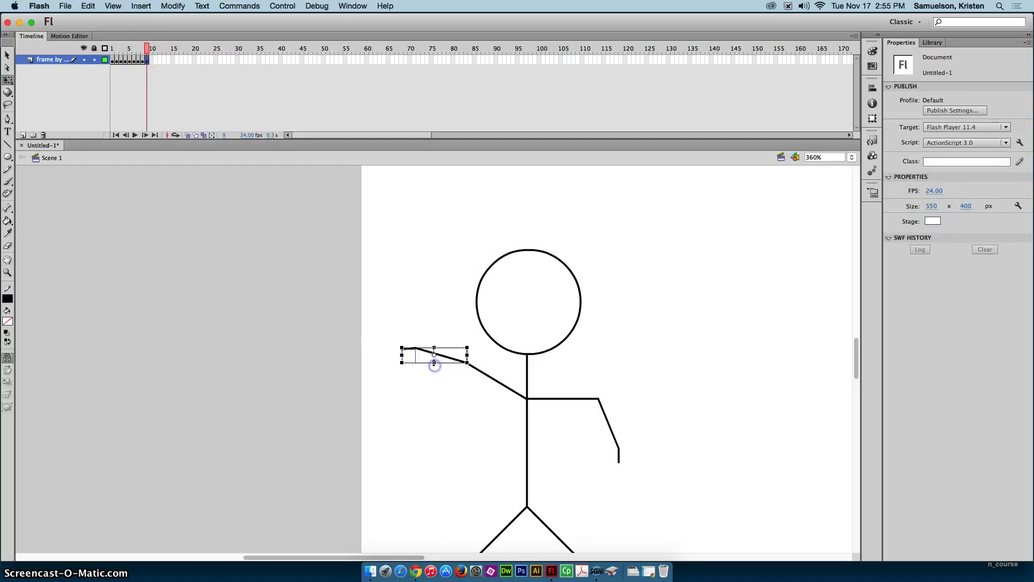
left_click(443, 356)
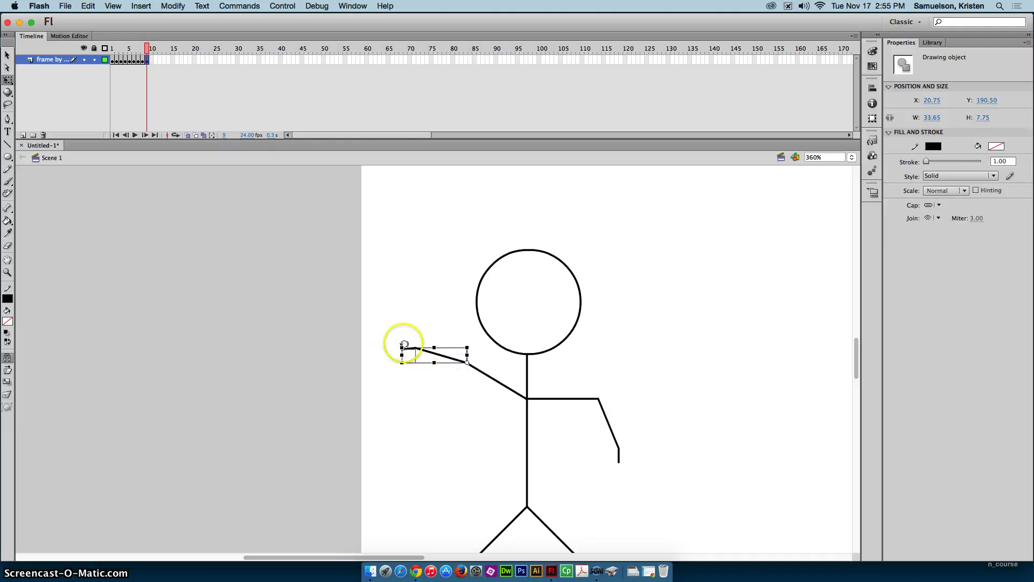
left_click_drag(402, 342, 404, 334)
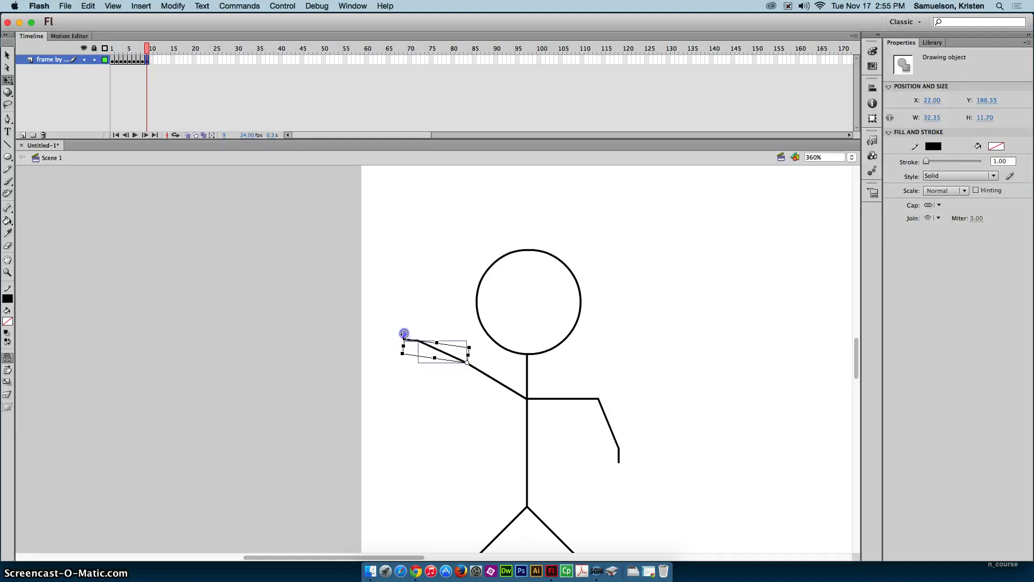
Add keyframes at frames 10–12, rotating the forearm up around its elbow pivot.
left_click(153, 60)
key("F6")
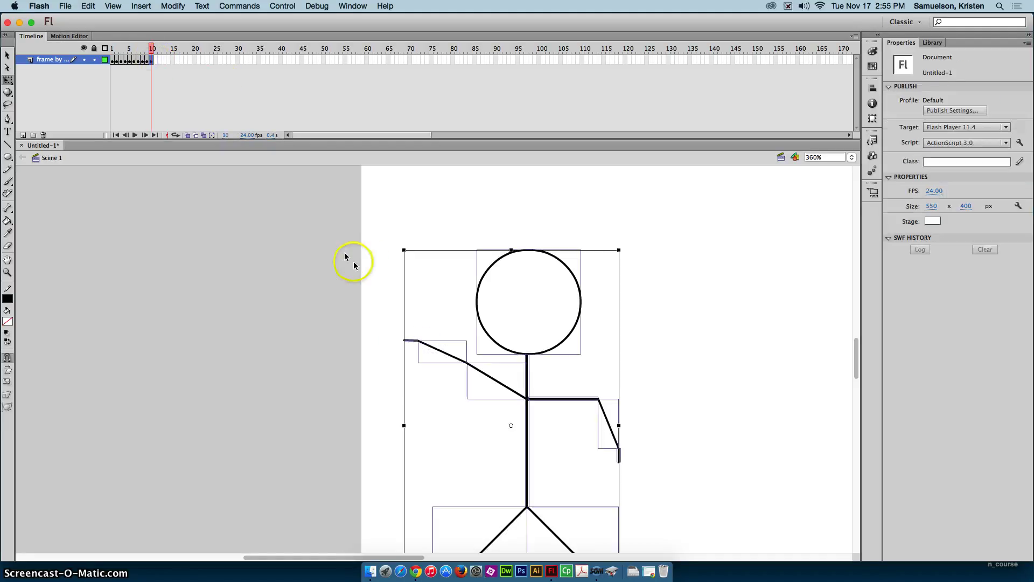
left_click(394, 326)
mouse_move(404, 334)
left_mouse_down()
mouse_move(438, 363)
mouse_move(439, 351)
mouse_move(467, 362)
mouse_move(402, 333)
mouse_move(407, 324)
left_mouse_up()
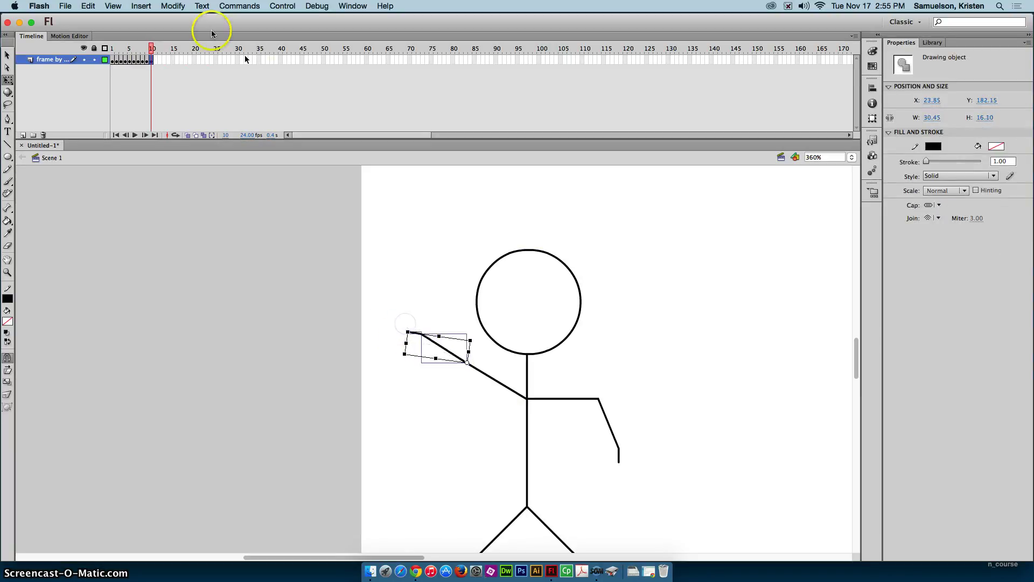
left_click(155, 60)
key("F6")
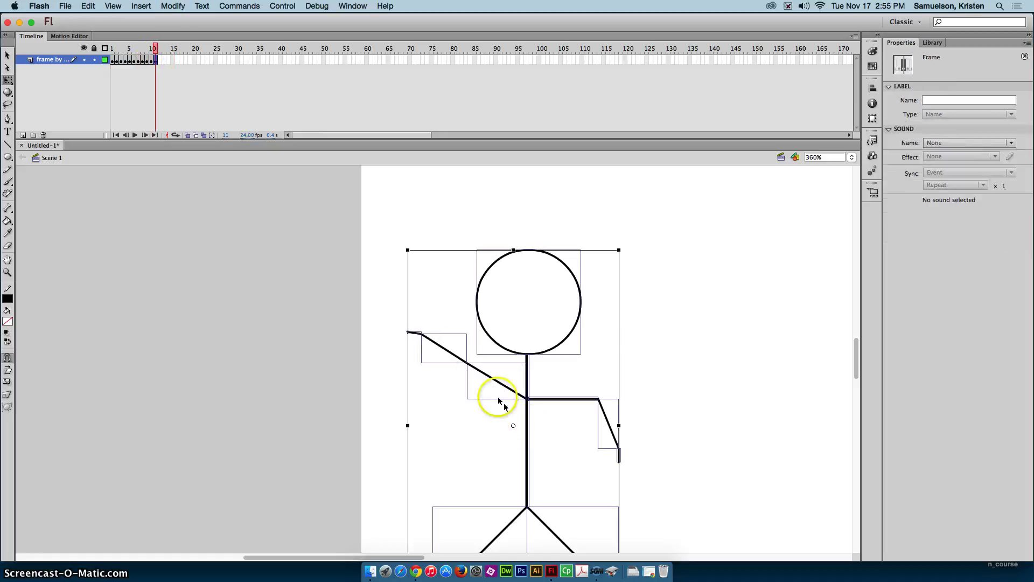
left_click(398, 321)
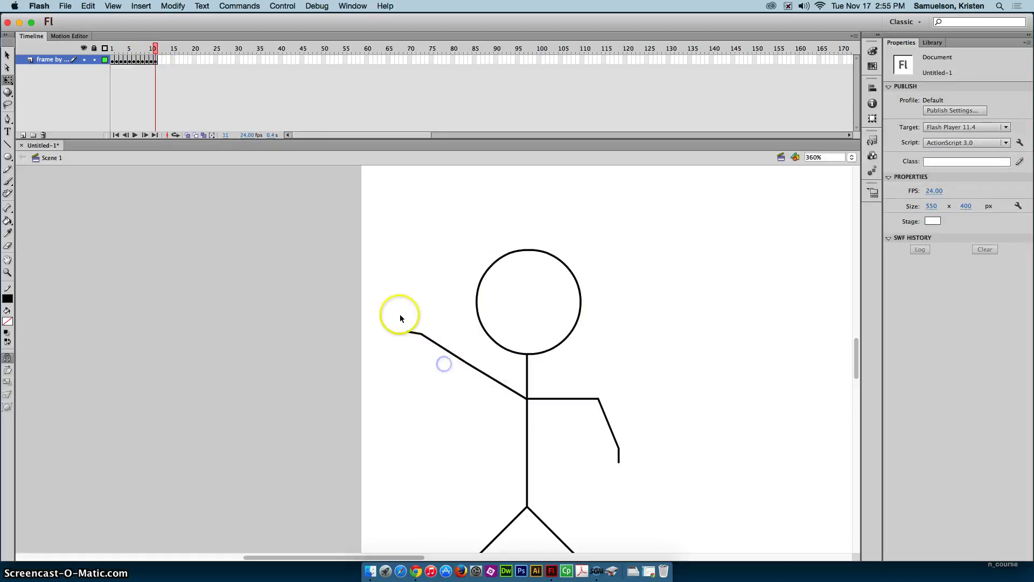
mouse_move(439, 355)
left_mouse_down()
mouse_move(406, 323)
mouse_move(418, 317)
left_mouse_up()
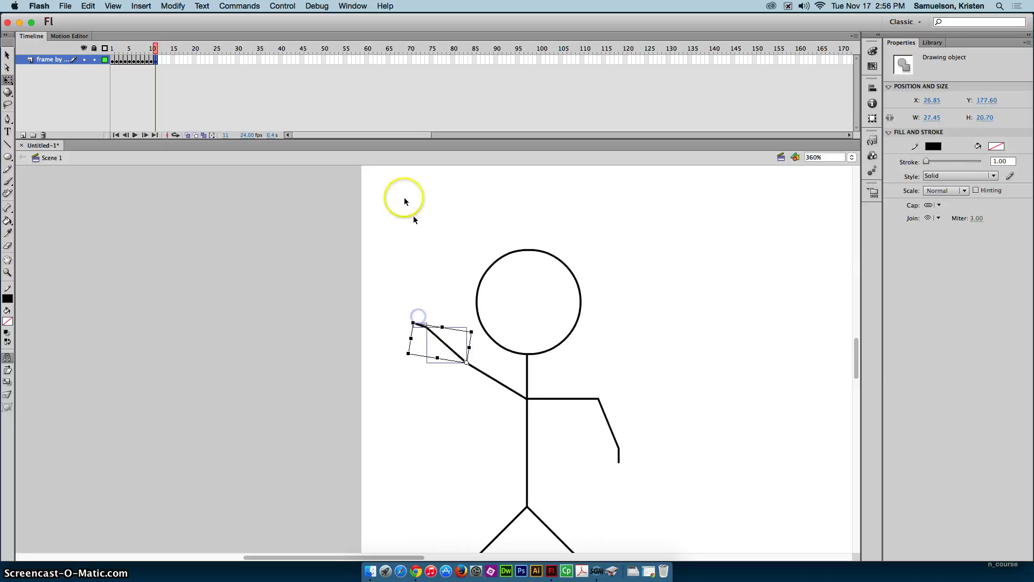
left_click(160, 59)
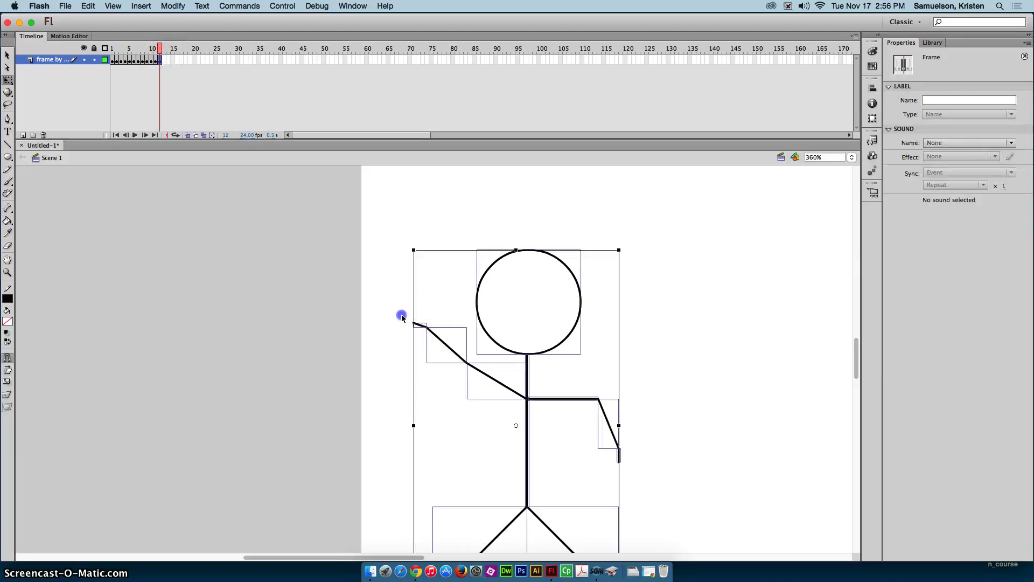
left_click(420, 330)
left_click(442, 345)
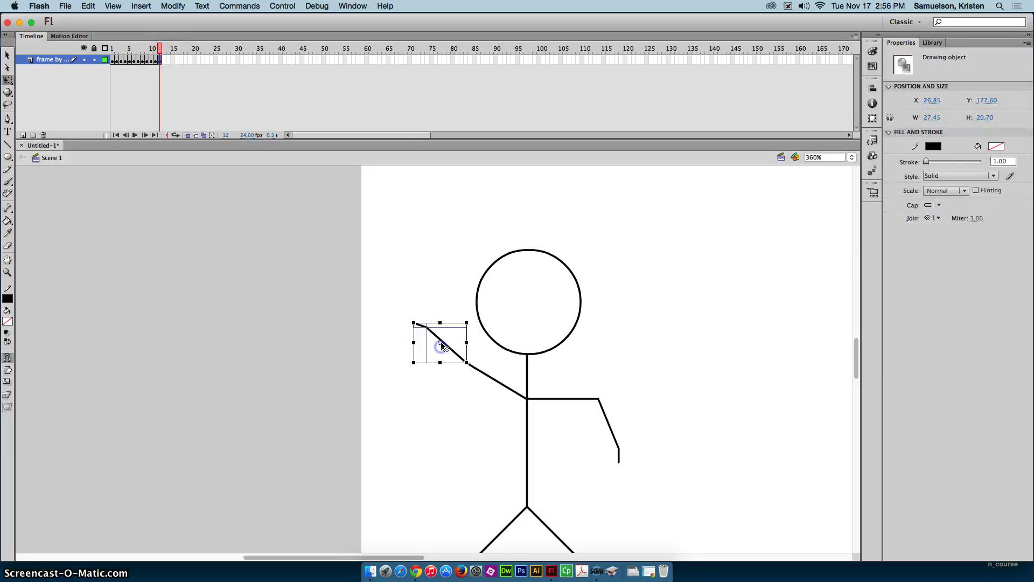
left_click_drag(465, 364, 466, 362)
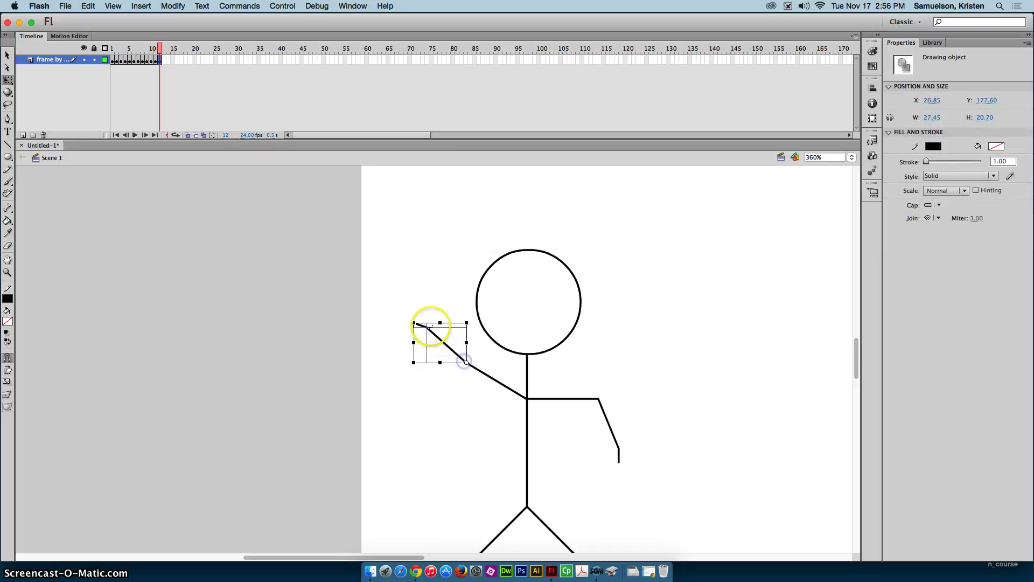
left_click_drag(412, 315, 423, 312)
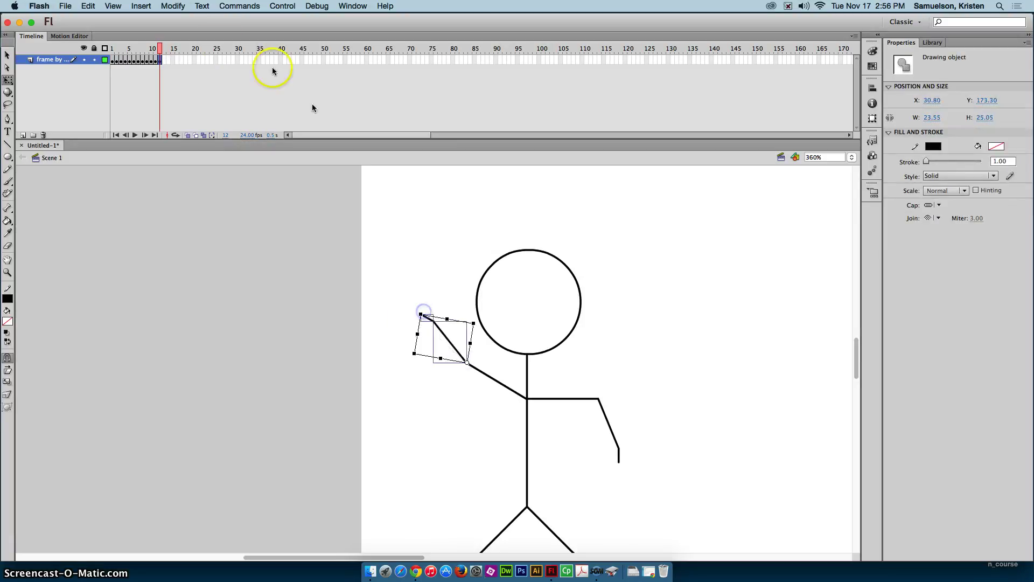
Add keyframes at frames 13 and 14, rotating the raised forearm about its lower end.
left_click(165, 61)
key("F6")
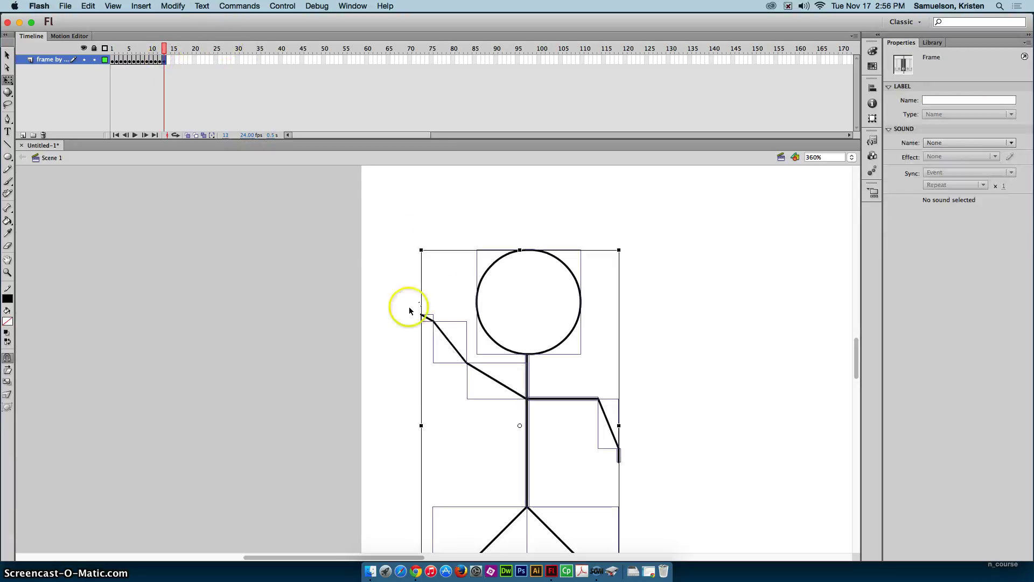
left_click(409, 303)
mouse_move(413, 302)
left_mouse_down()
mouse_move(466, 362)
mouse_move(423, 307)
mouse_move(434, 303)
left_mouse_up()
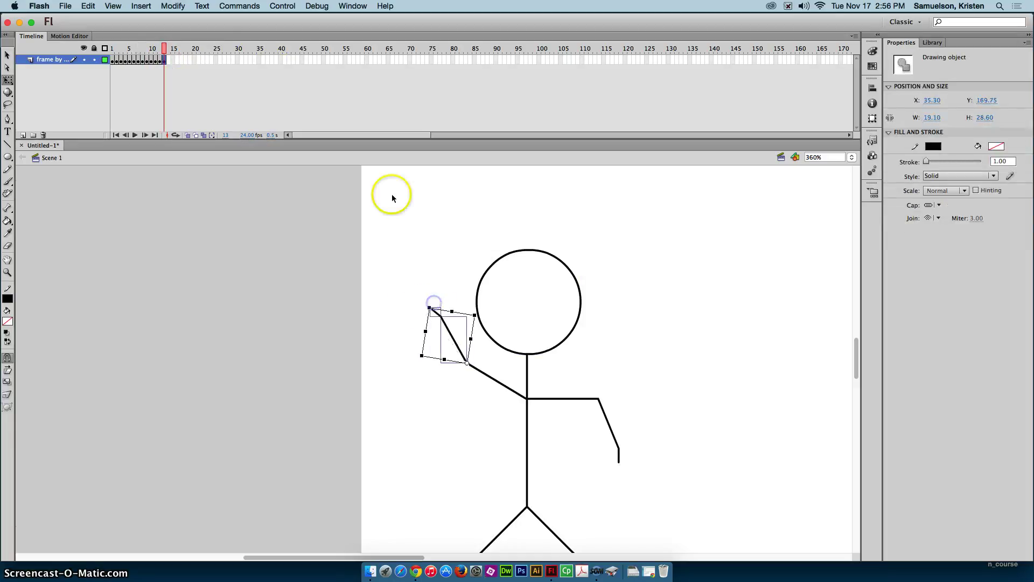
left_click(167, 60)
key("F6")
left_click(428, 304)
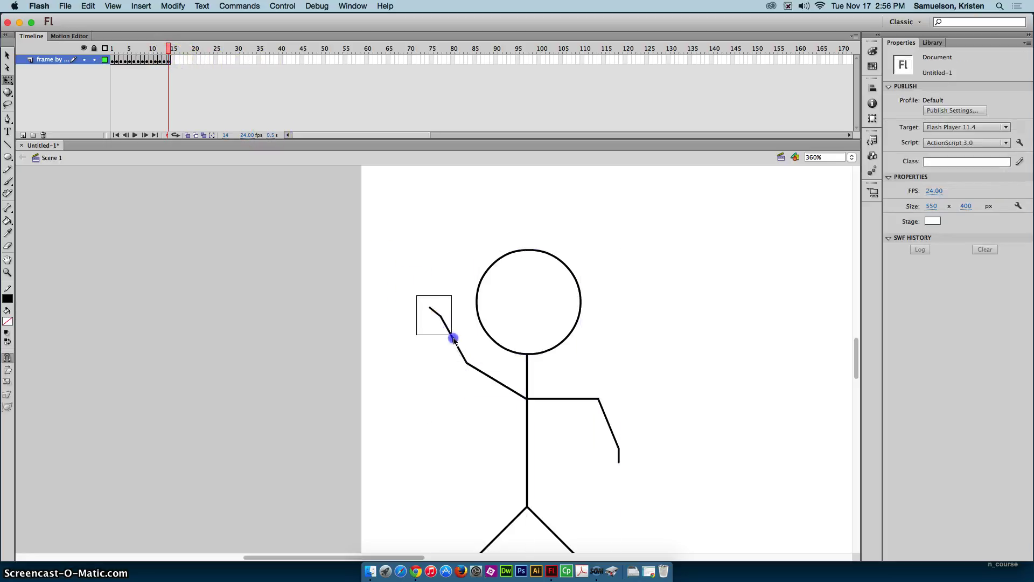
left_click_drag(454, 339, 454, 341)
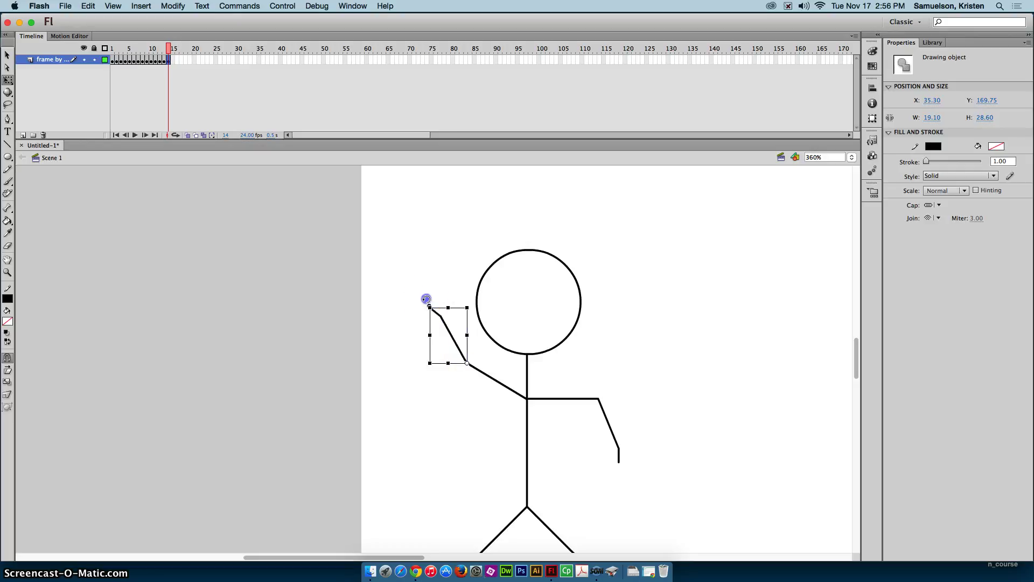
left_click_drag(425, 298, 437, 298)
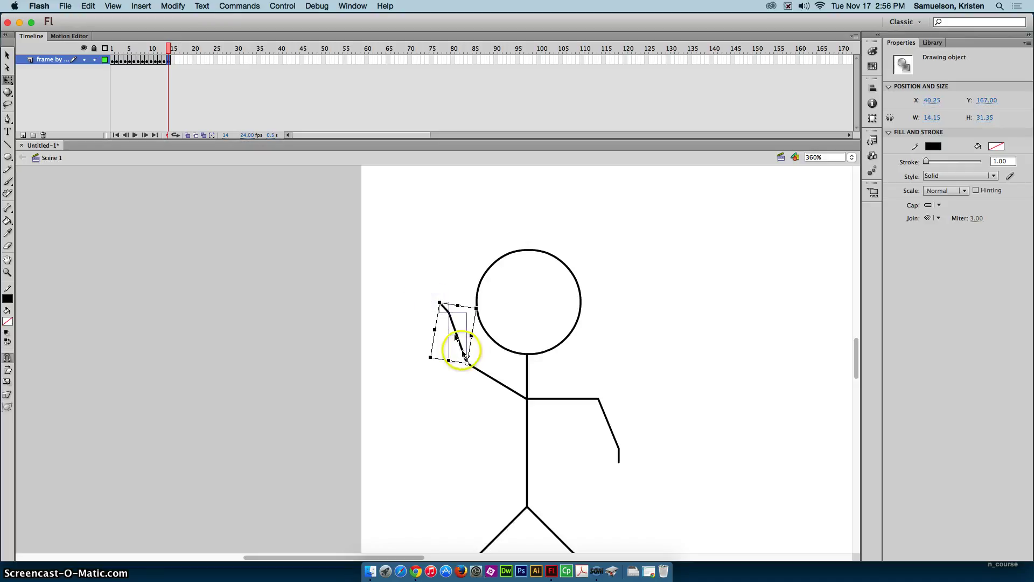
Add keyframes at frames 15 and 16, tilting the forearm clockwise and selecting the hand stroke.
left_click(173, 60)
key("F6")
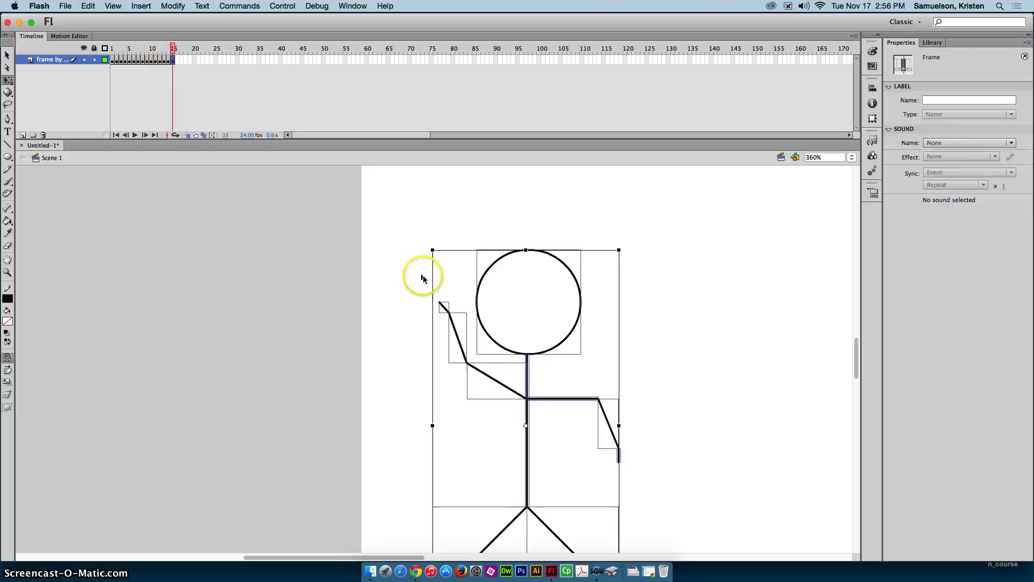
left_click(430, 292)
left_click(421, 300)
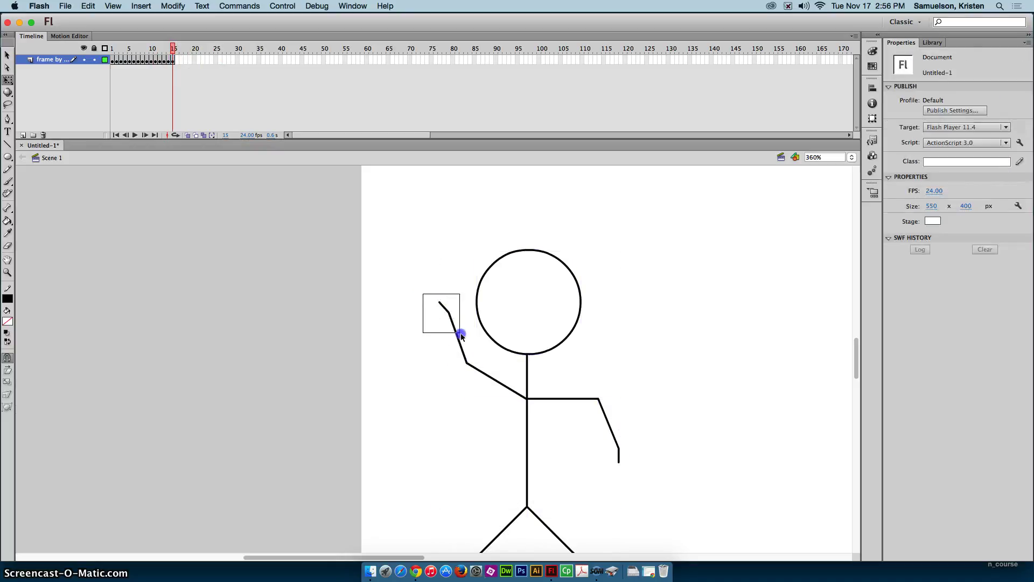
left_click_drag(462, 337, 462, 337)
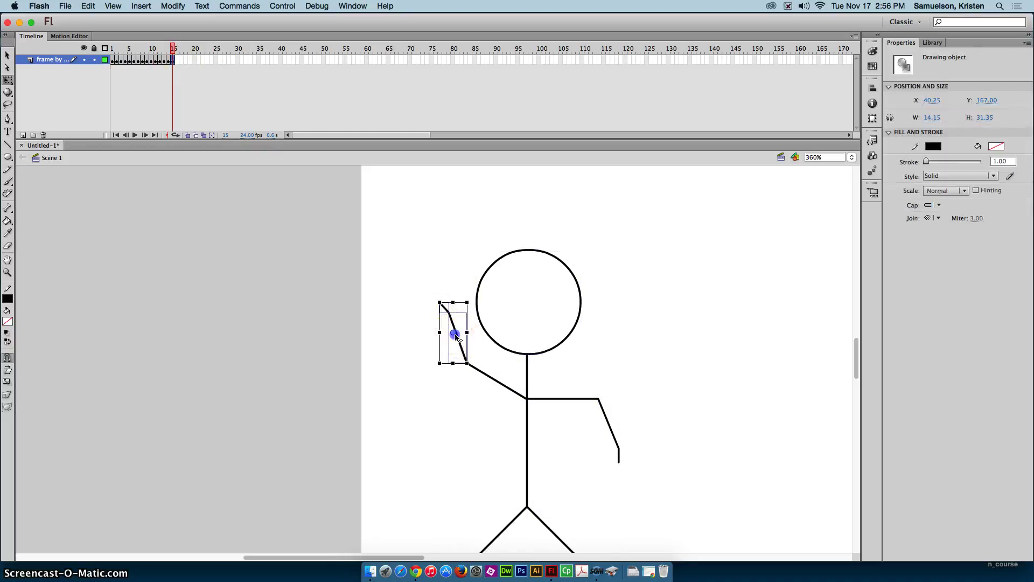
left_click_drag(467, 363, 466, 363)
left_click_drag(438, 293, 447, 291)
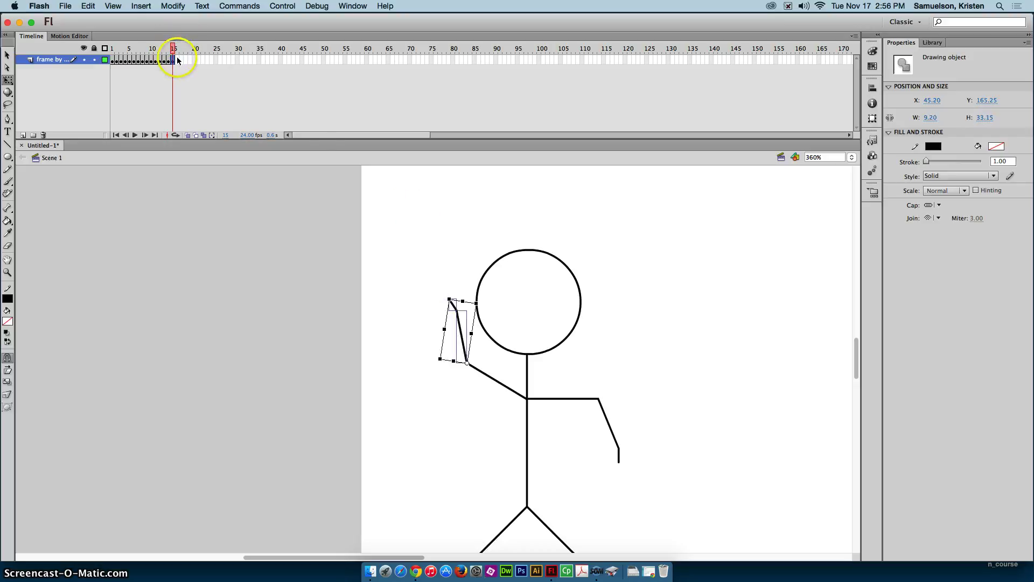
left_click(177, 59)
key("F6")
left_click(422, 282)
left_click(452, 303)
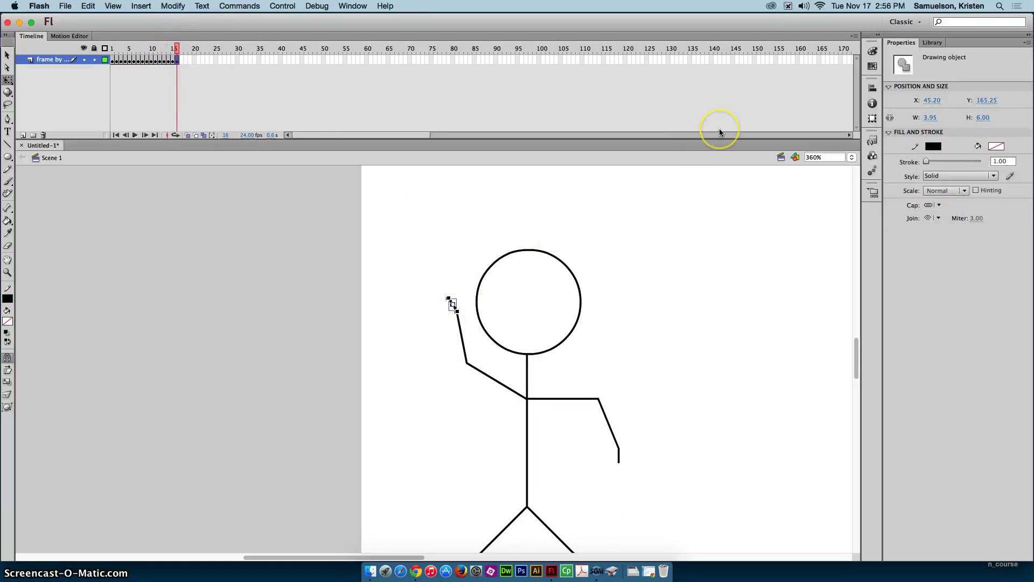
Zoom in on the hand and tilt it clockwise on frames 16 and 17.
key("super+equal")
key("super+equal")
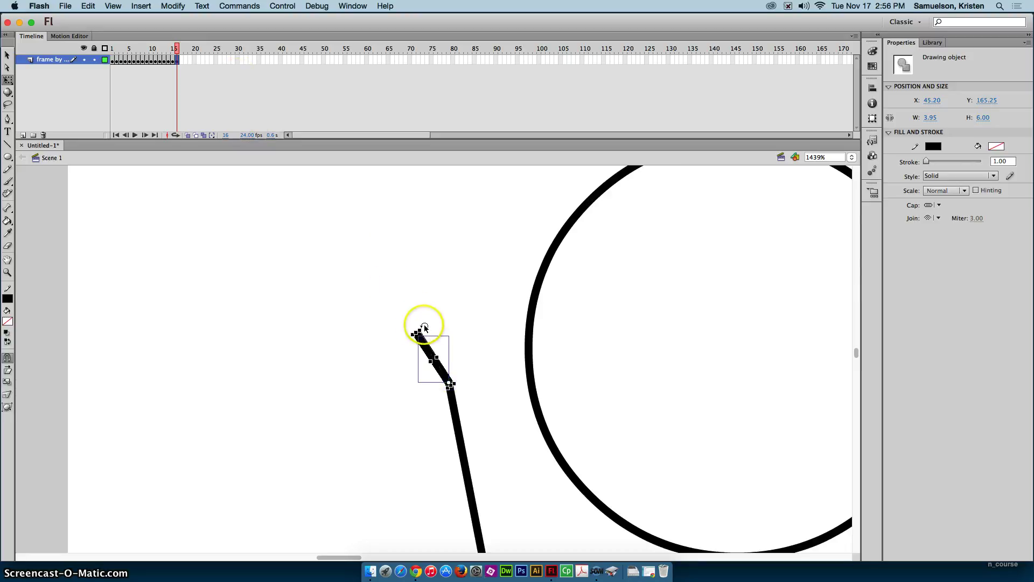
left_click_drag(414, 325, 430, 324)
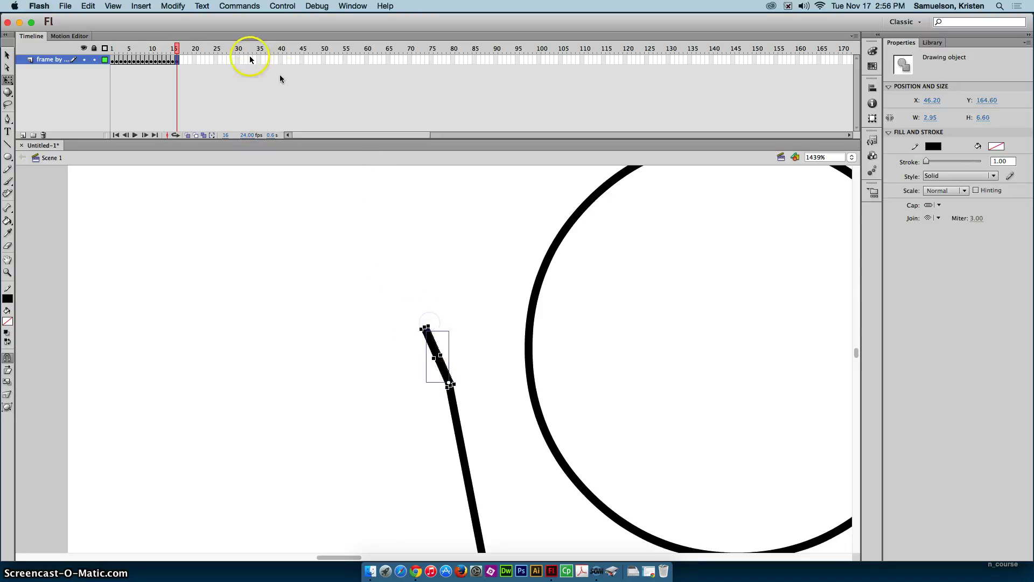
left_click(181, 59)
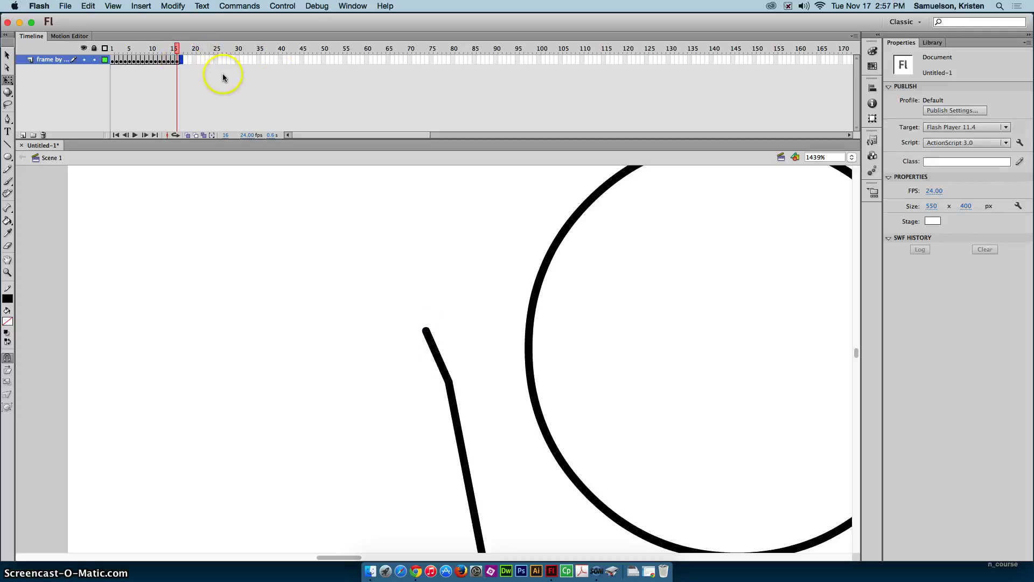
key("F6")
left_click(348, 311)
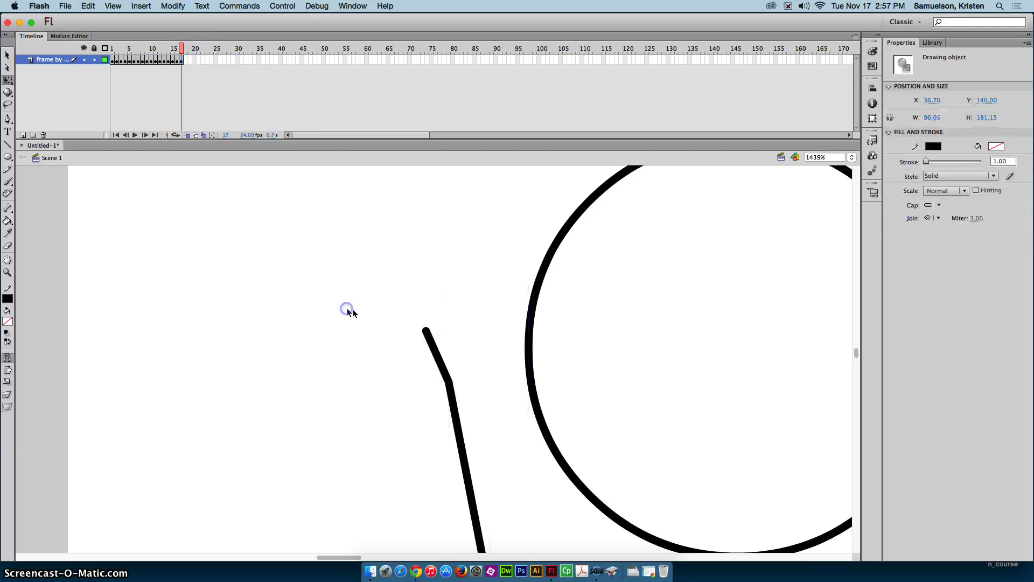
left_click(434, 337)
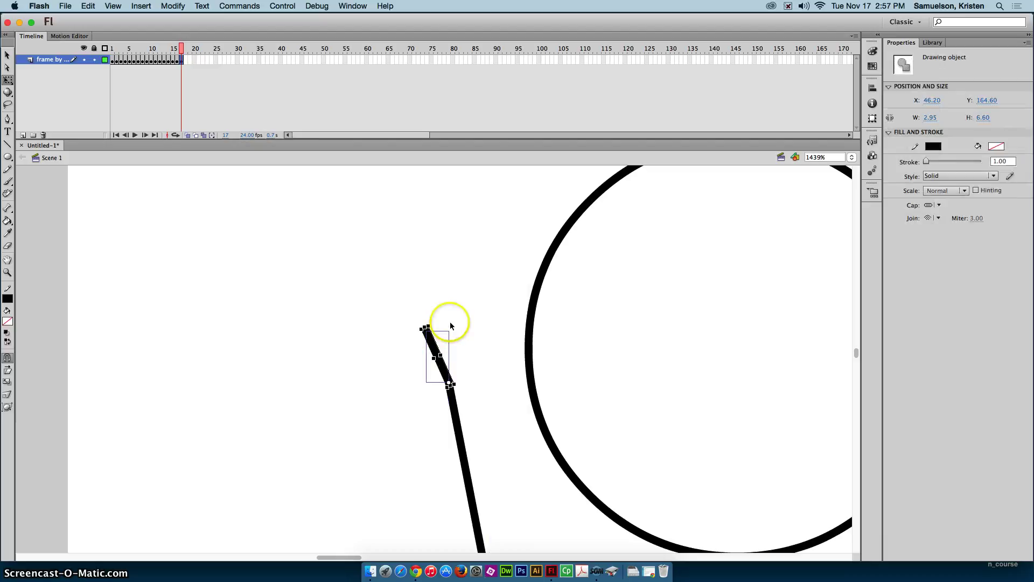
left_click_drag(431, 321, 442, 322)
Stand the hand segment upright on frame 18, then tilt it rightward on frame 19.
left_click(185, 49)
key("F6")
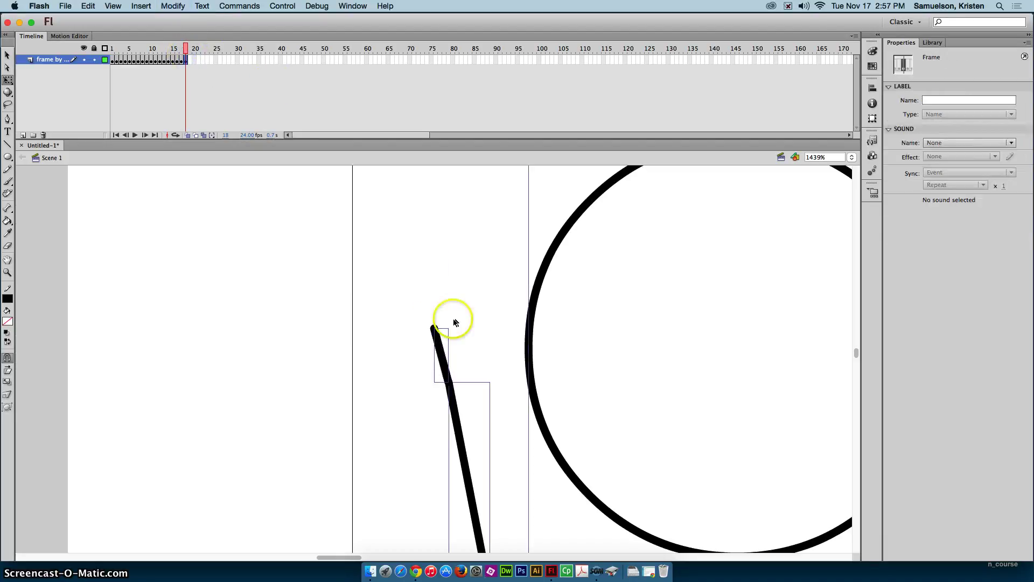
left_click(346, 314)
left_click(435, 333)
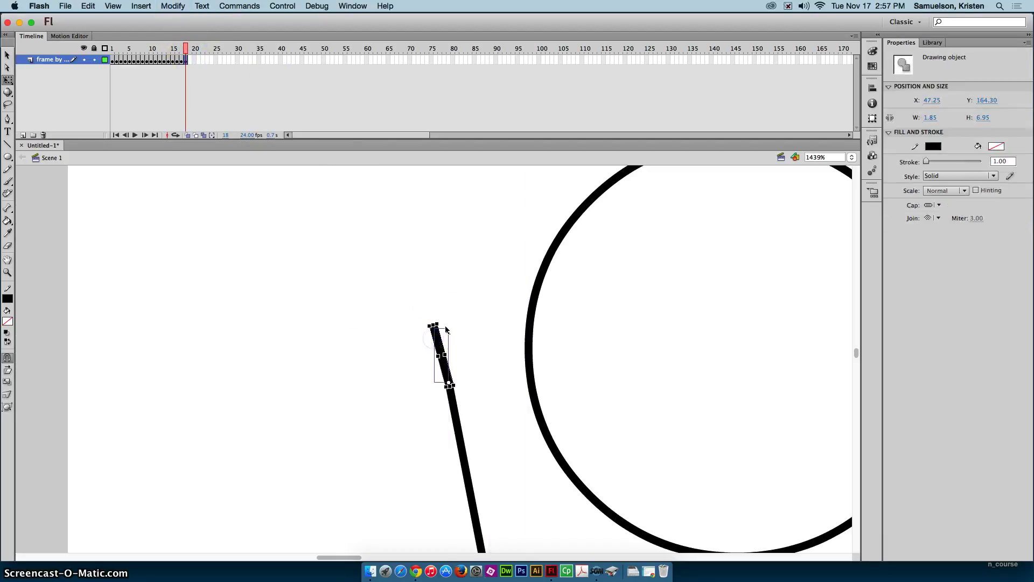
left_click_drag(438, 319, 450, 319)
left_click(449, 386)
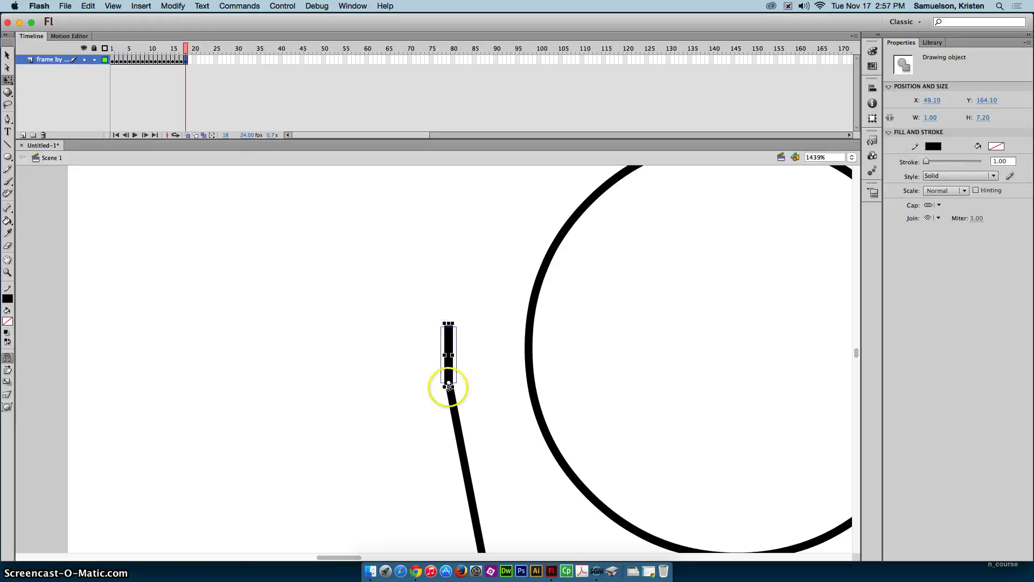
left_click(189, 60)
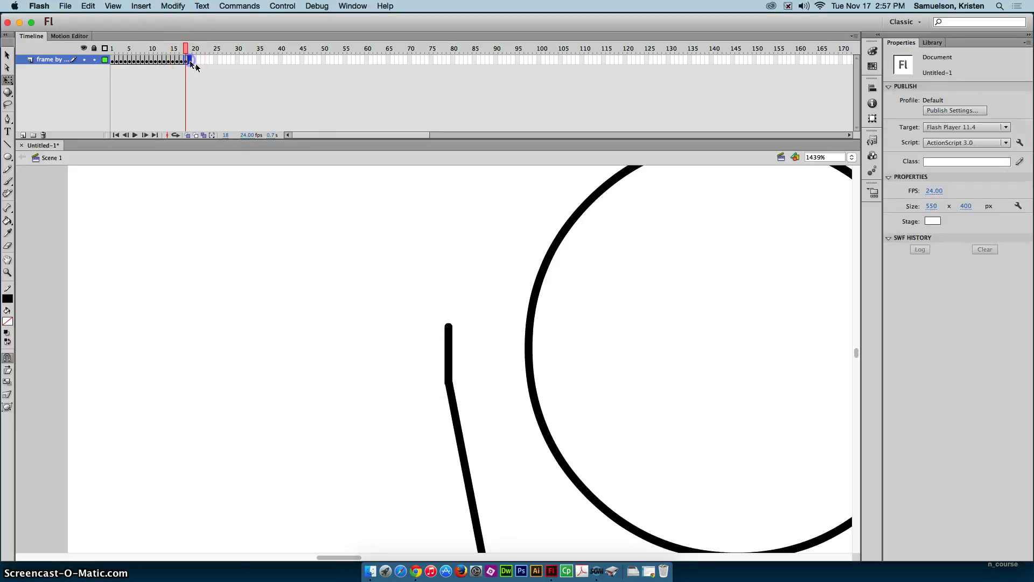
left_click(318, 324)
left_click(448, 346)
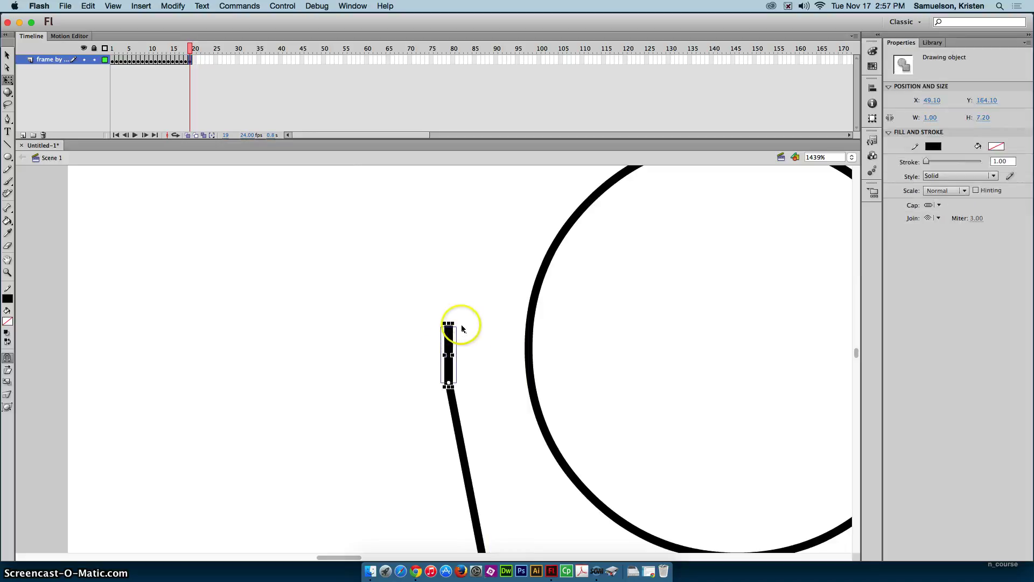
left_click_drag(457, 322, 464, 324)
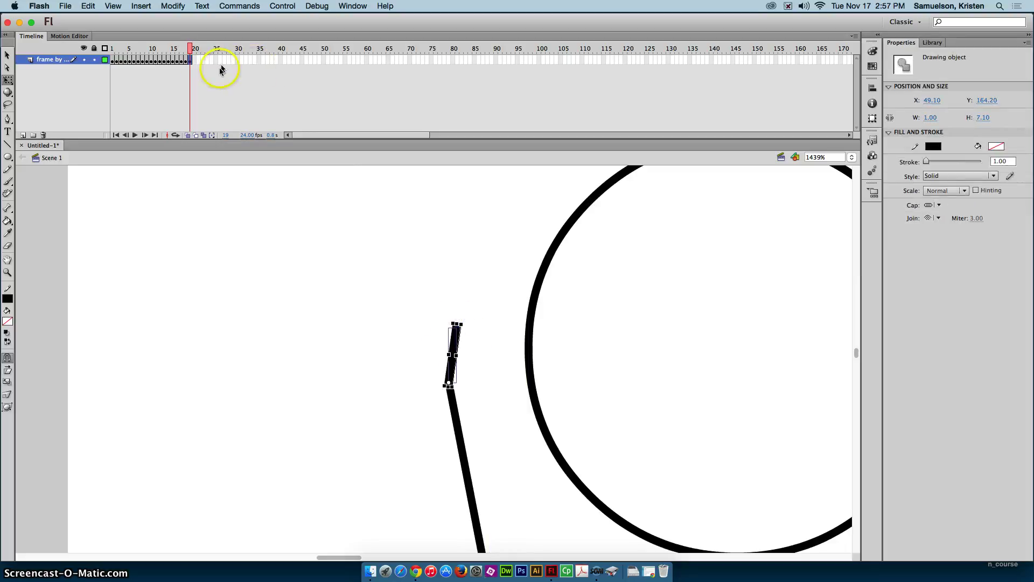
Tilt the hand further right on frame 20 and add a keyframe at frame 21.
left_click(195, 61)
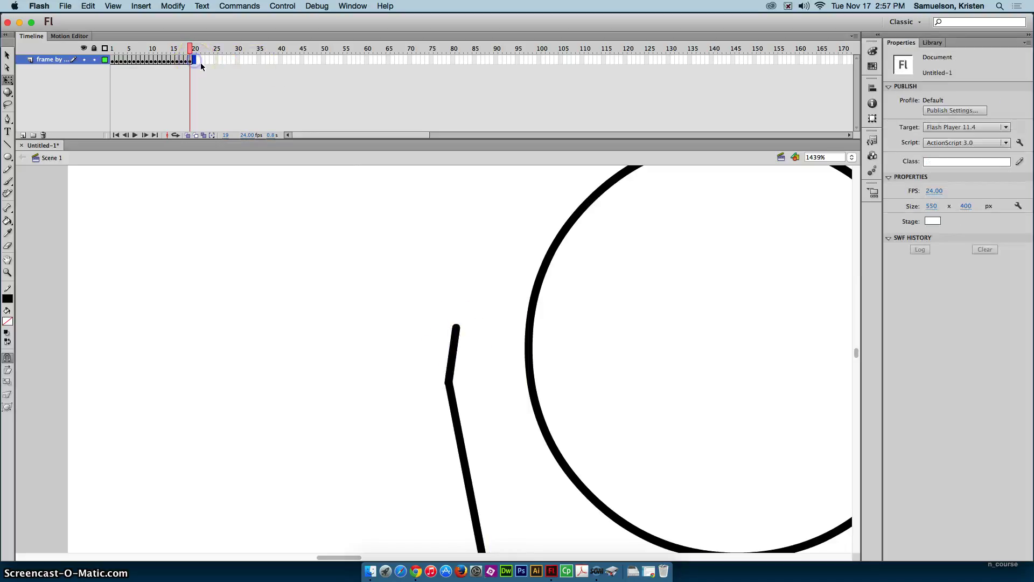
left_click(310, 327)
left_click(444, 336)
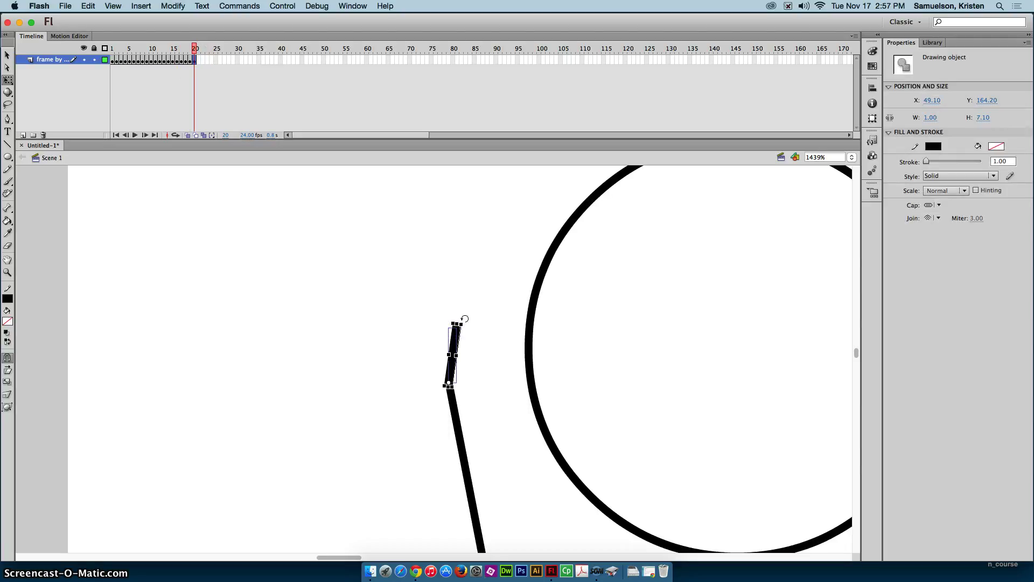
left_click_drag(465, 319, 470, 324)
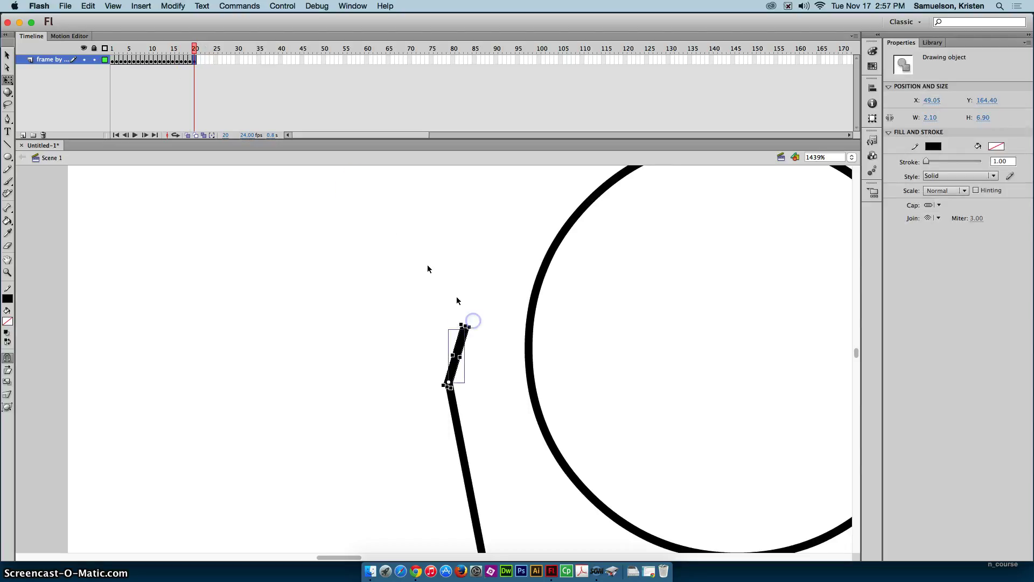
left_click(200, 60)
key("F6")
left_click(334, 326)
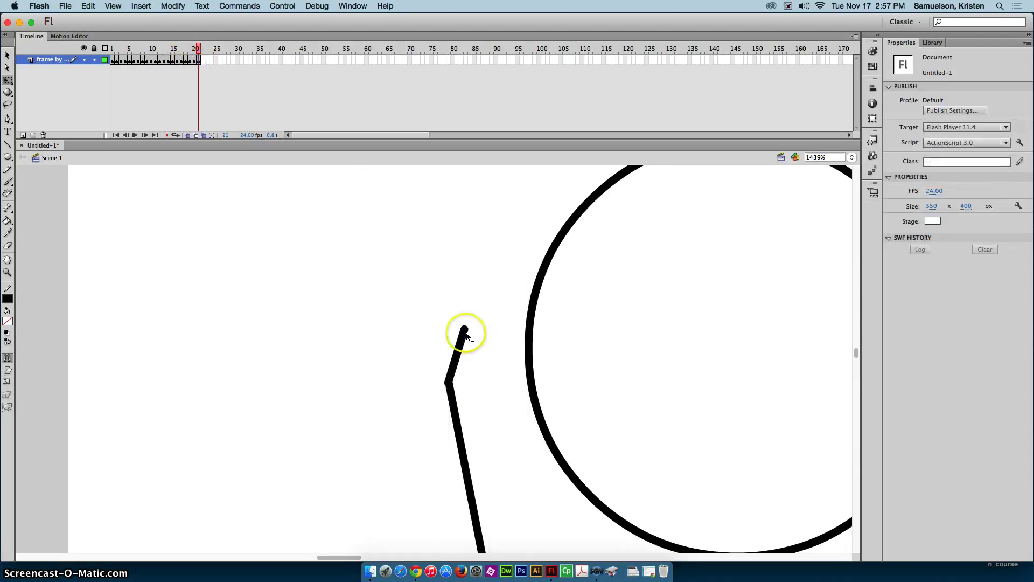
left_click(465, 334)
Rotate the hand further right, add a keyframe at frame 22, and compare frames 20–21.
left_click_drag(476, 324, 481, 323)
left_click(203, 59)
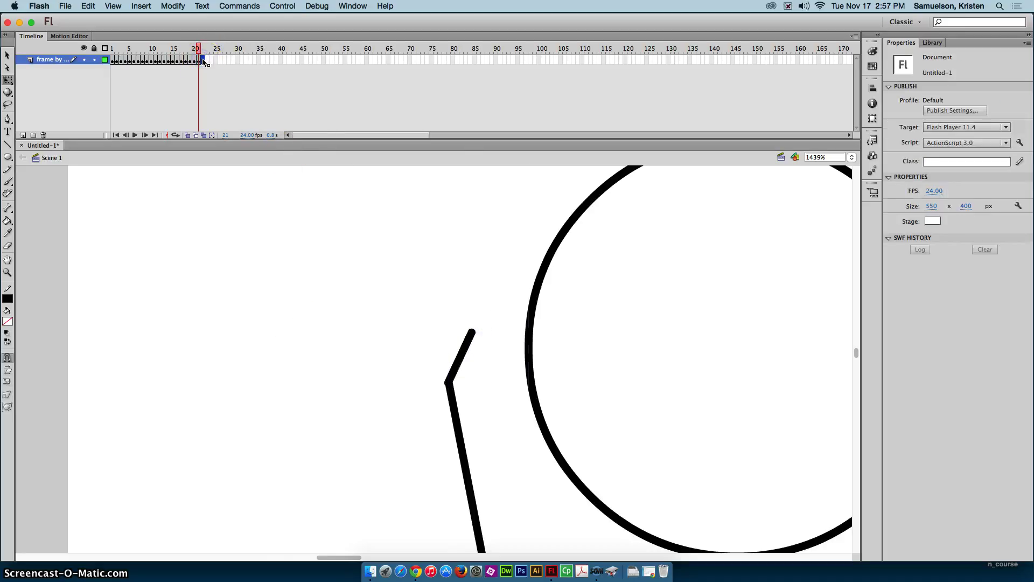
key("F6")
left_click(300, 344)
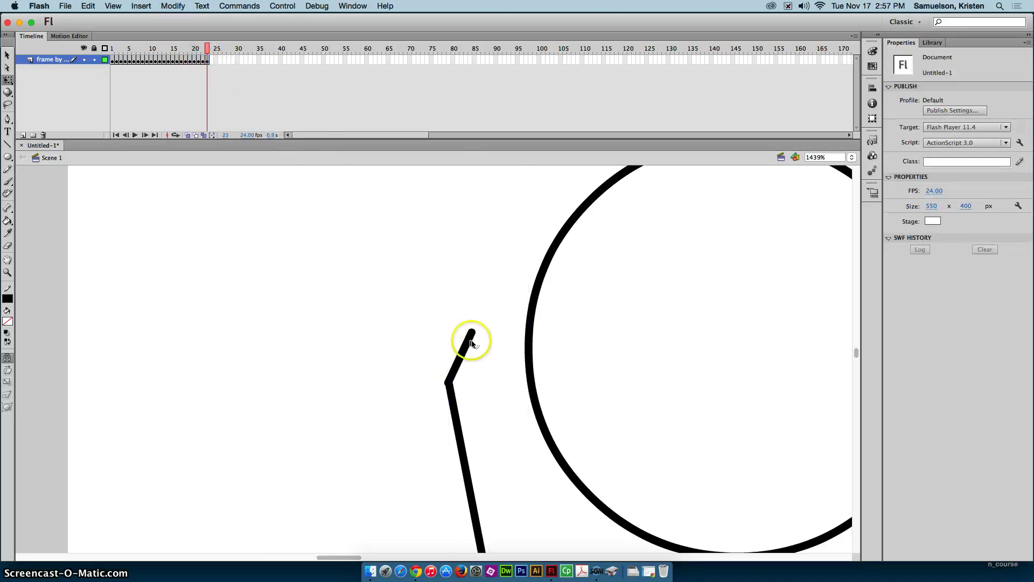
left_click(205, 50)
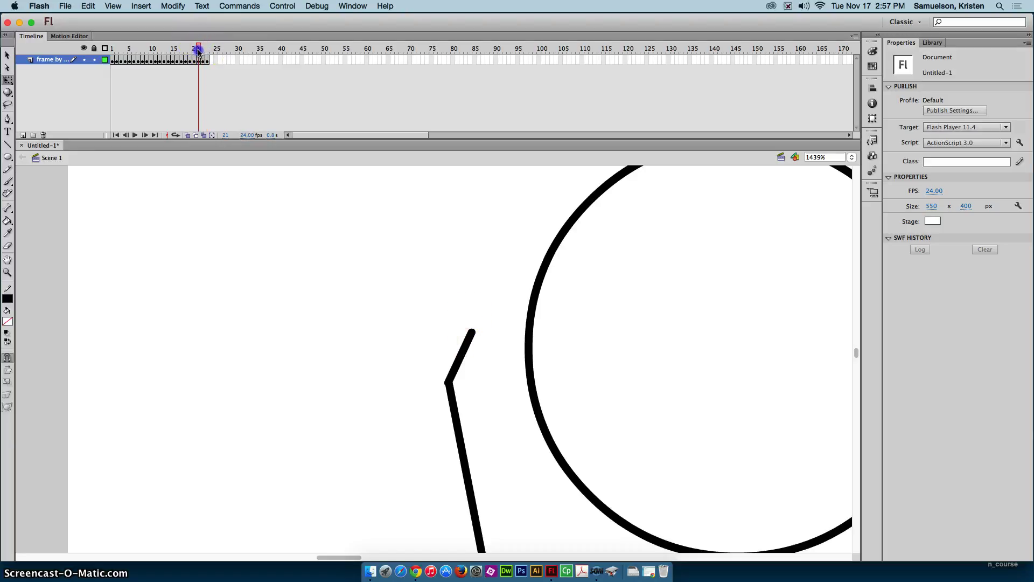
left_click(202, 60)
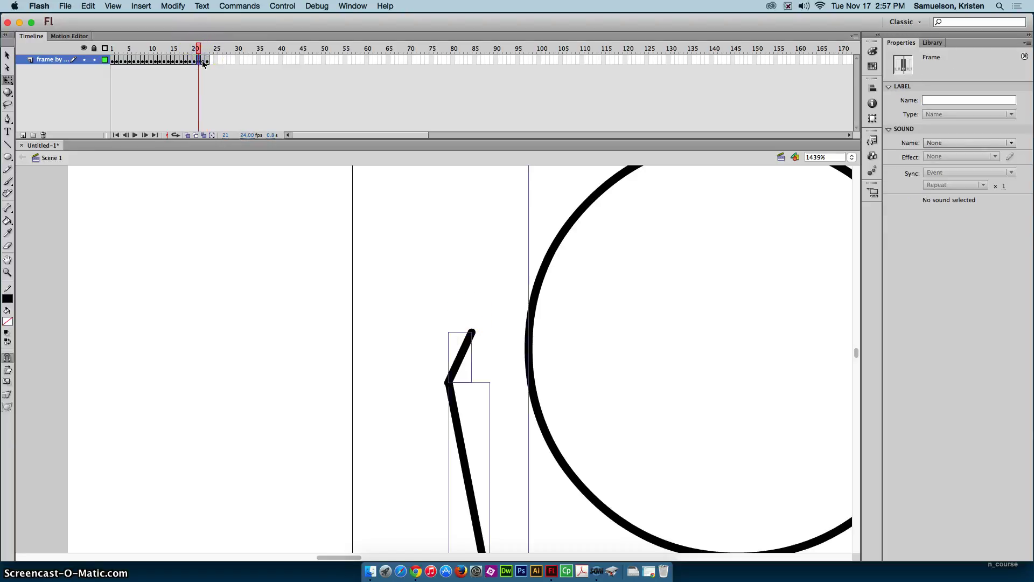
left_click(199, 61)
left_click(193, 61)
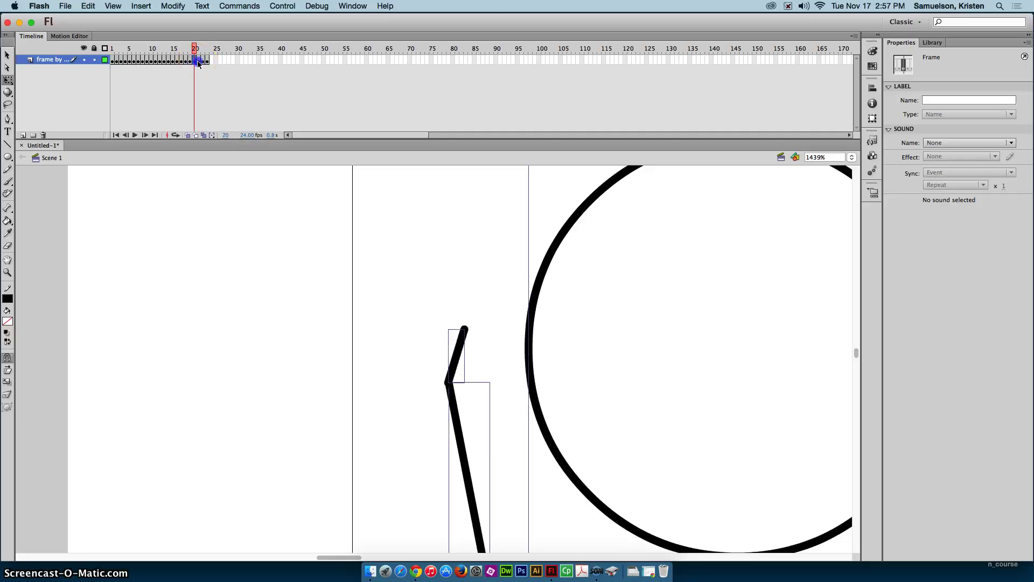
left_click(199, 61)
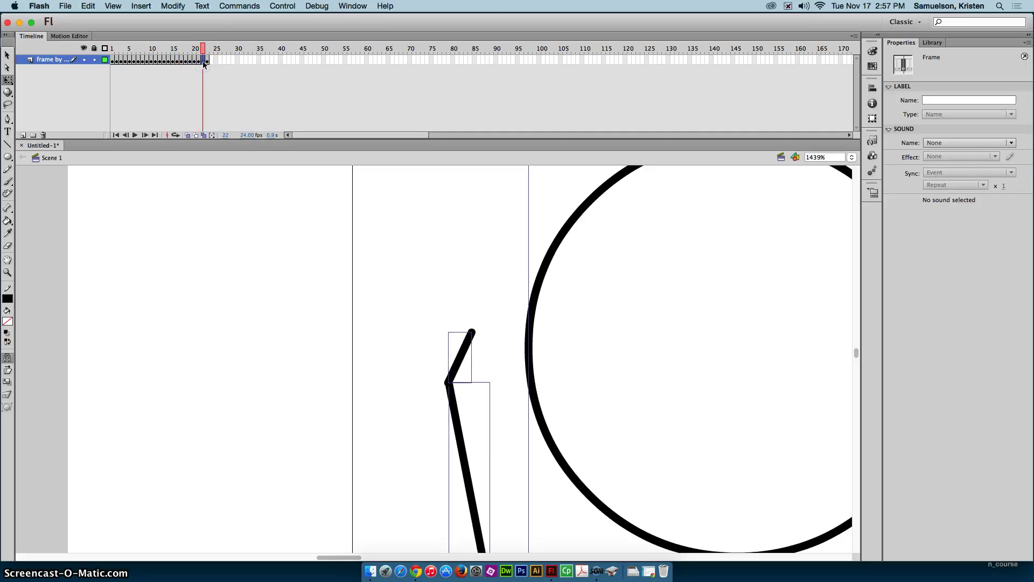
Rotate the forearm clockwise around the elbow on frame 22, then further toward the head on frame 23.
left_click(451, 326)
left_click(344, 344)
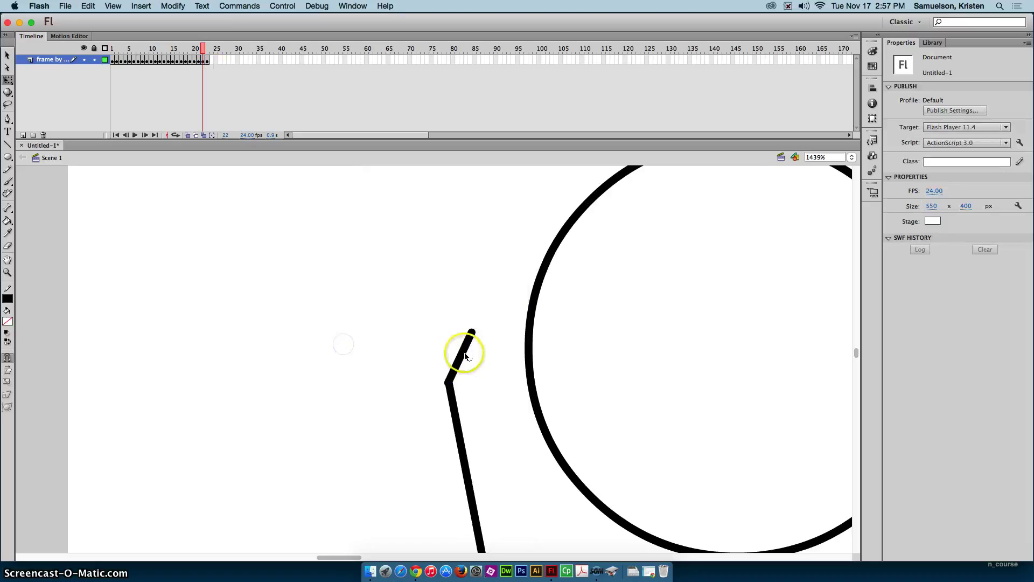
left_click(462, 351)
left_click_drag(479, 335, 485, 338)
left_click(209, 61)
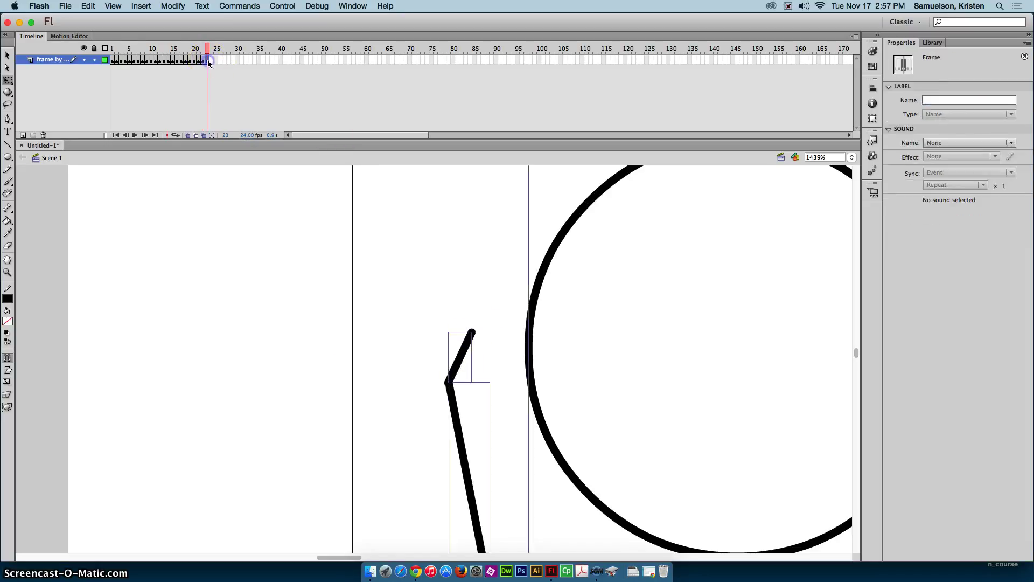
left_click(346, 338)
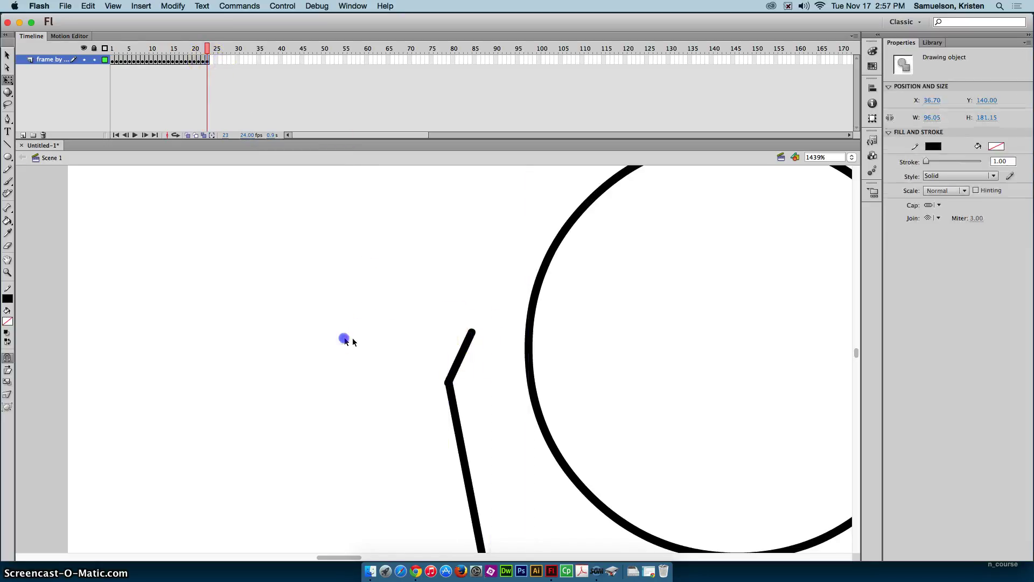
left_click(467, 342)
left_click_drag(476, 326, 498, 344)
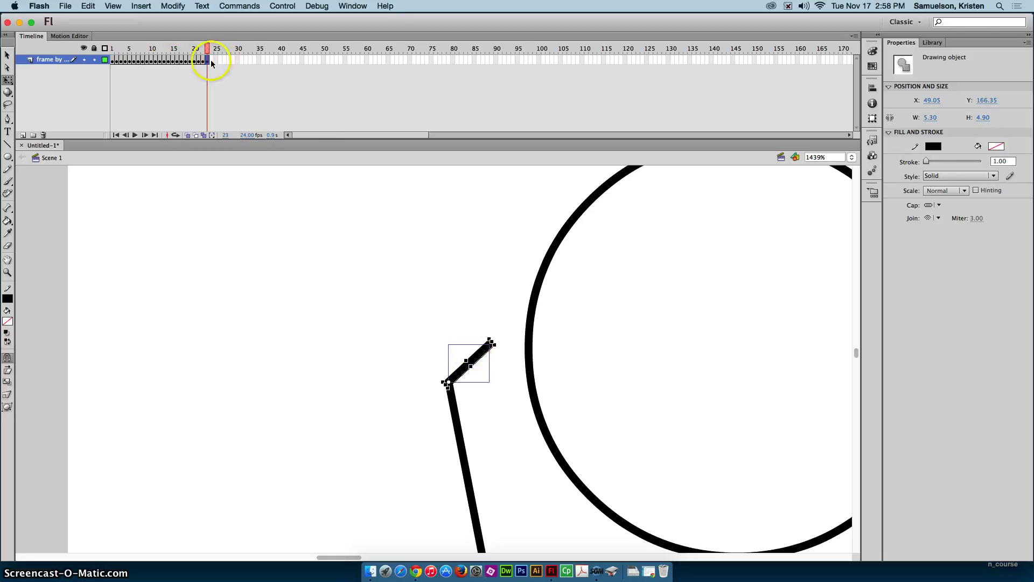
left_click(444, 314)
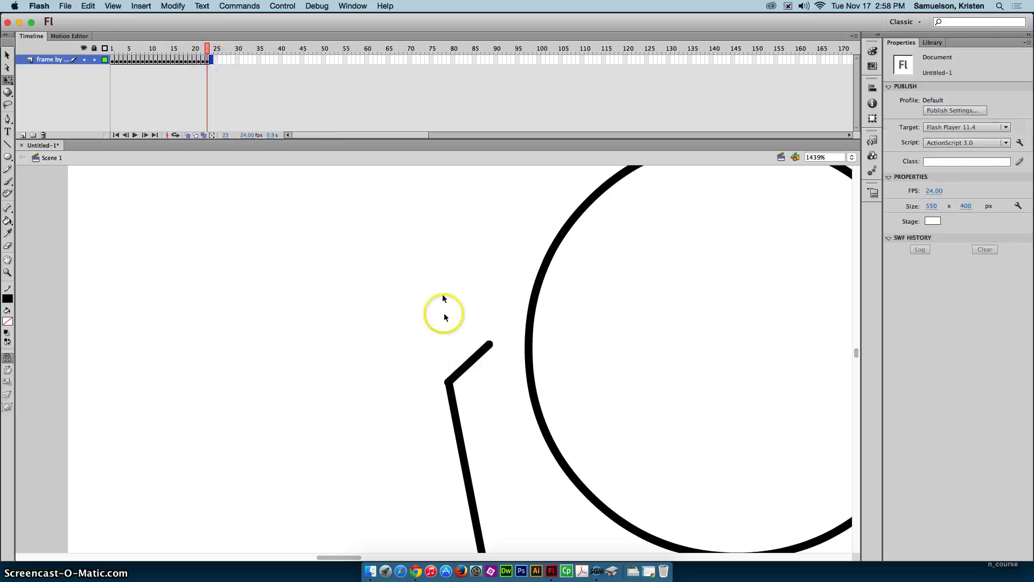
Add keyframes at frames 24 and 25, swinging the forearm counter-clockwise toward upright.
key("F6")
left_click(302, 339)
left_click(486, 350)
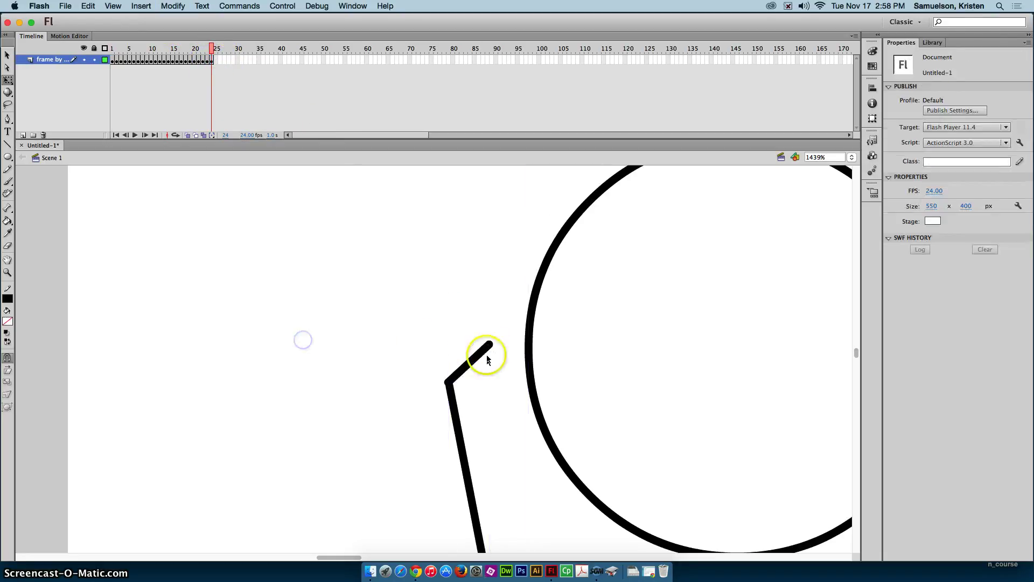
left_click_drag(501, 343, 490, 334)
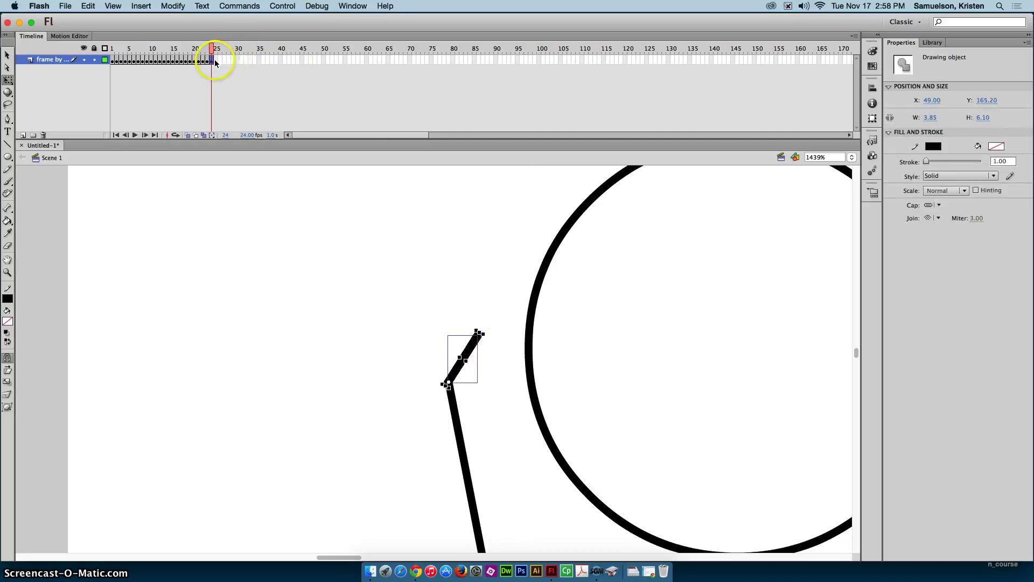
left_click(431, 247)
key("F6")
left_click(479, 336)
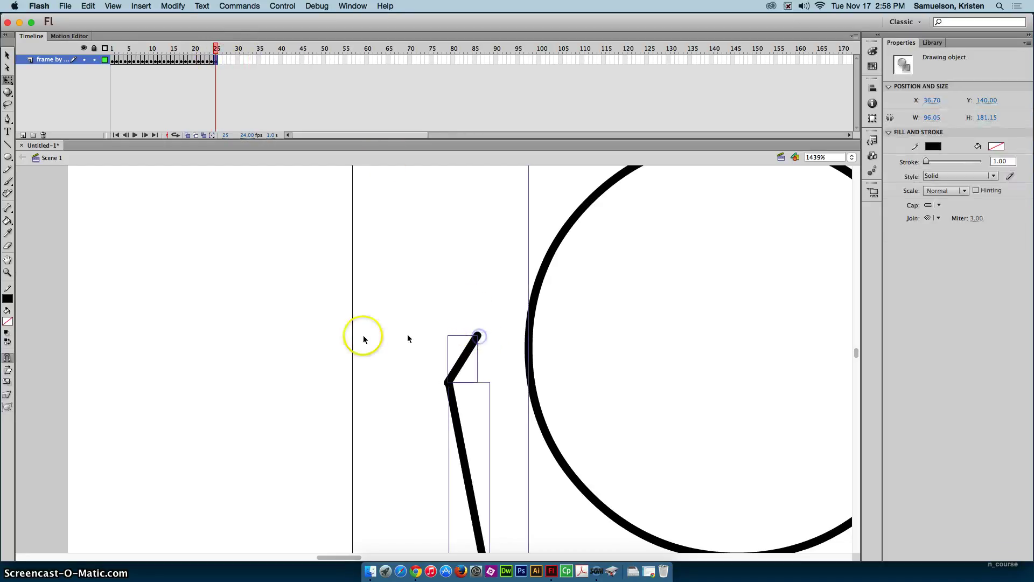
left_click(208, 320)
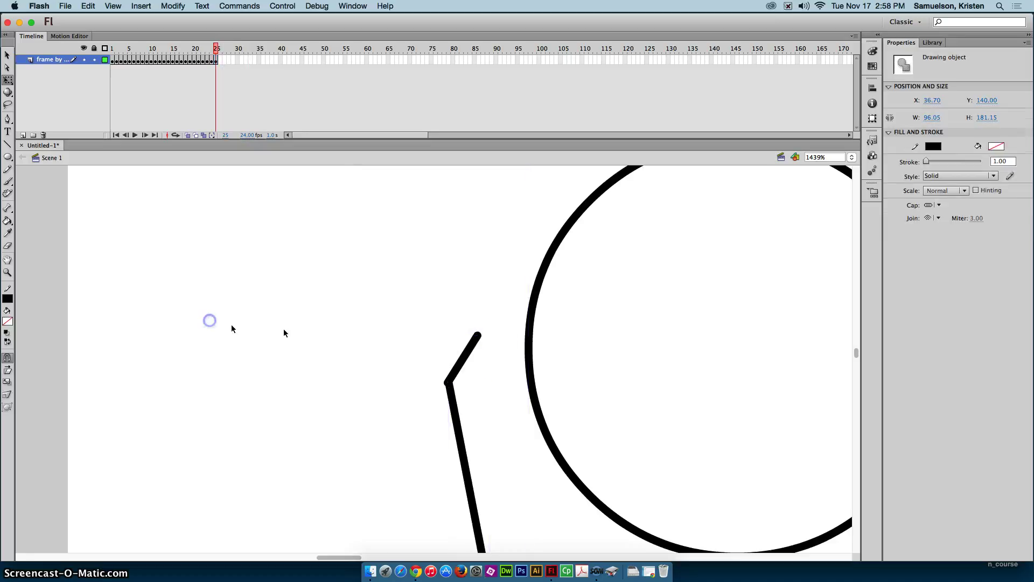
left_click(477, 336)
left_click_drag(478, 324, 464, 322)
At frame 26, straighten the forearm so it points straight up.
left_click(217, 59)
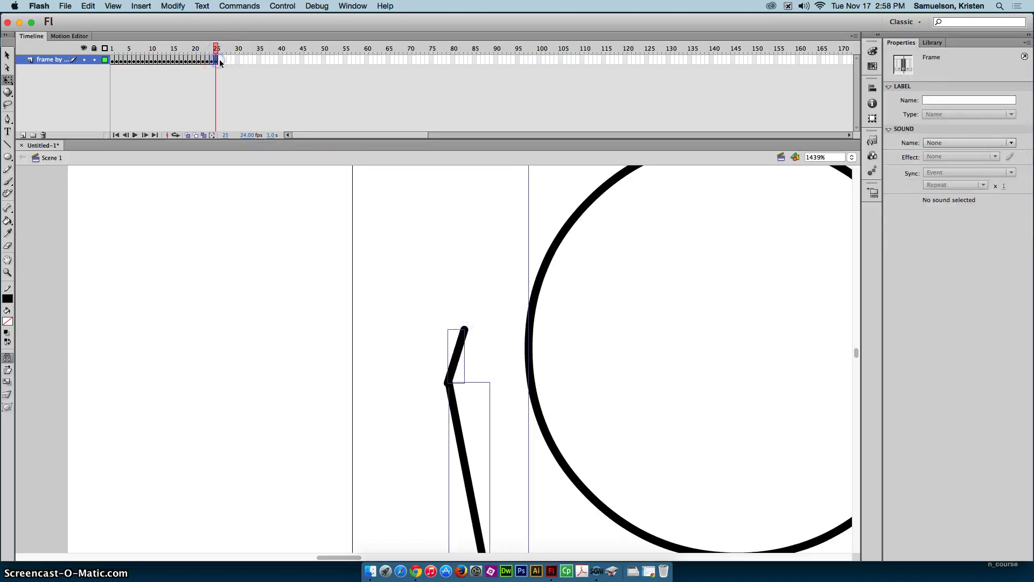
left_click(218, 243)
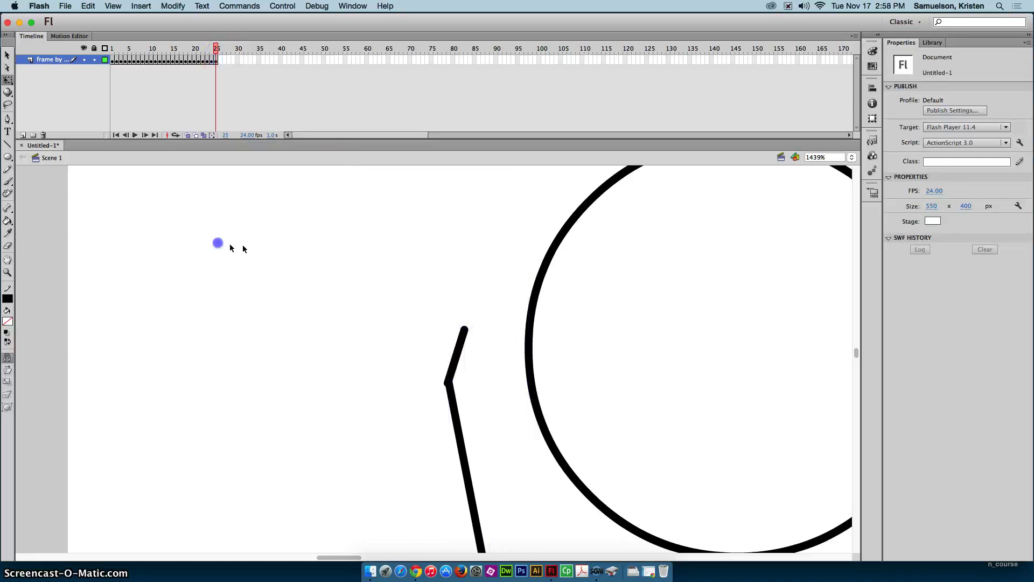
left_click(466, 328)
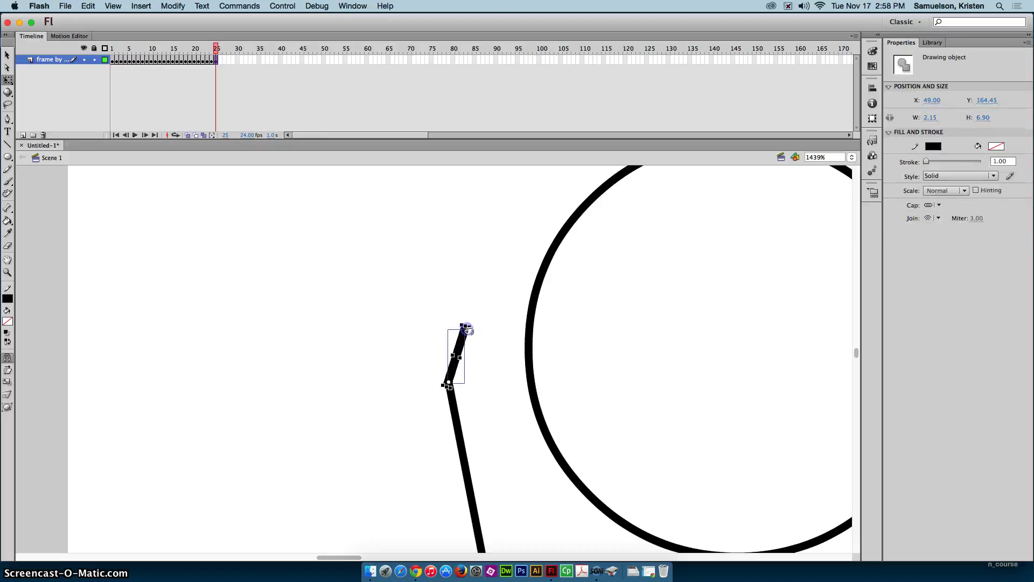
left_click(216, 50)
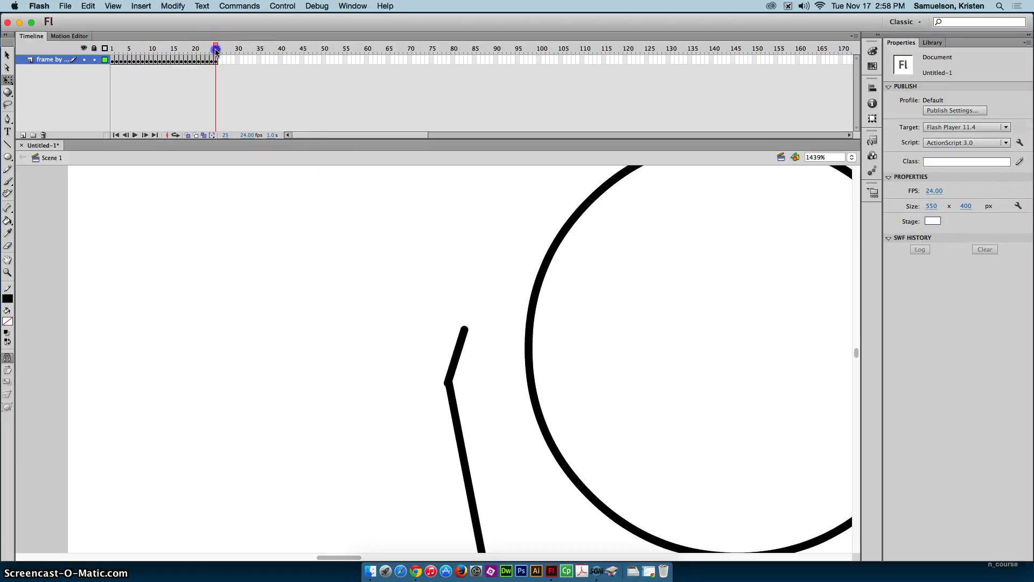
left_click(221, 60)
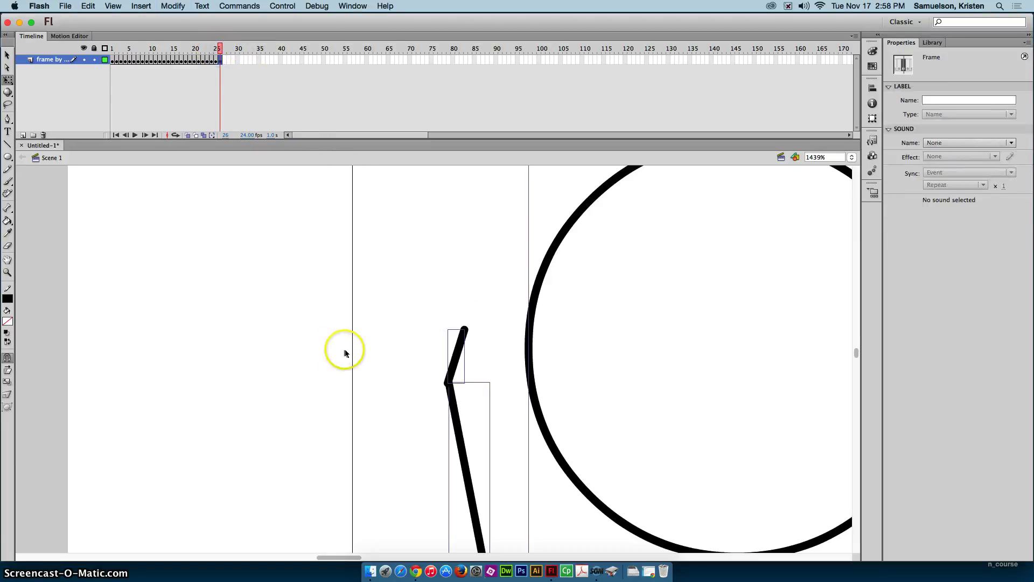
left_click(457, 347)
left_click(463, 315)
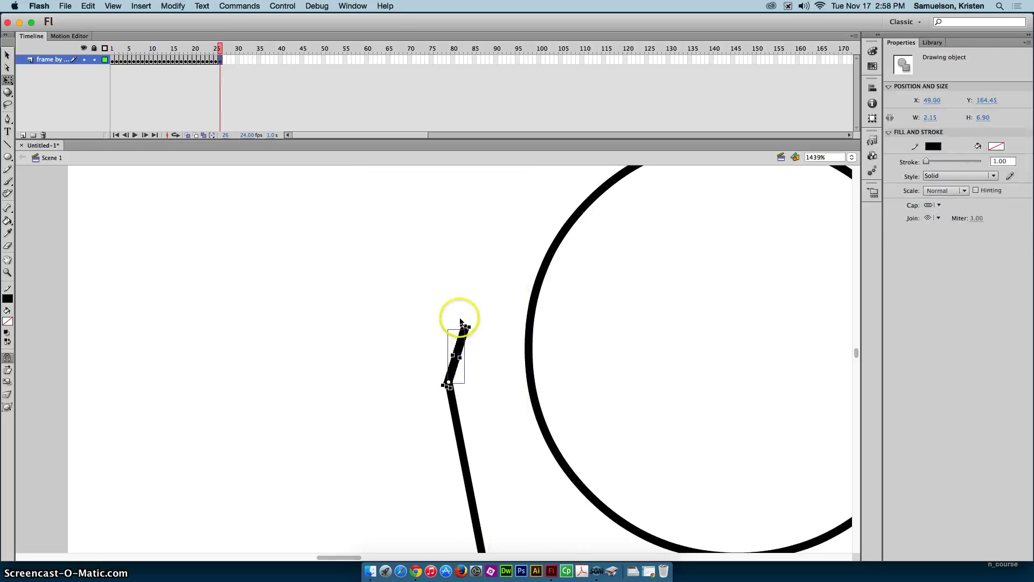
left_click_drag(460, 322, 449, 321)
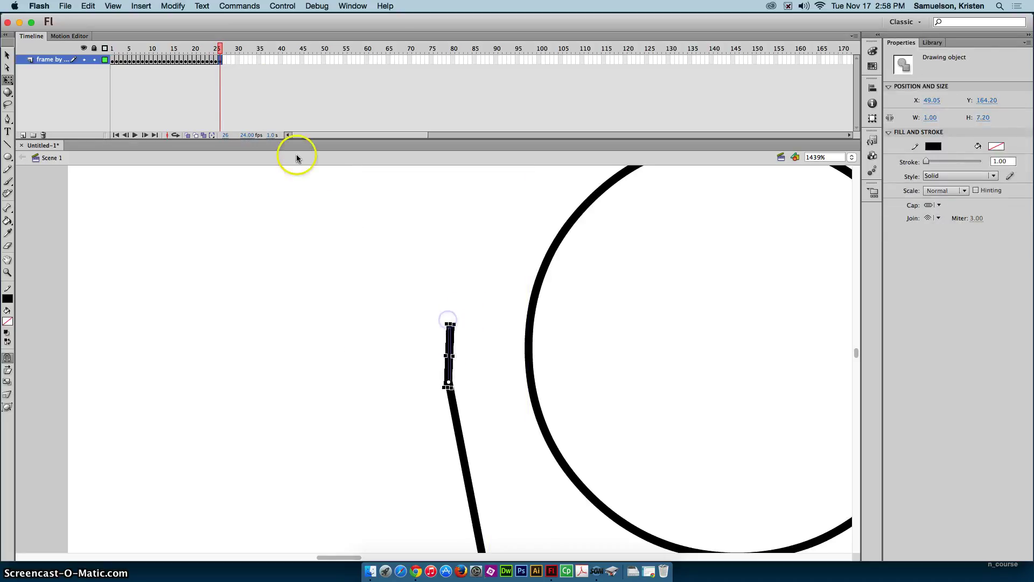
At frame 27, tilt the forearm counter-clockwise past vertical.
left_click(224, 59)
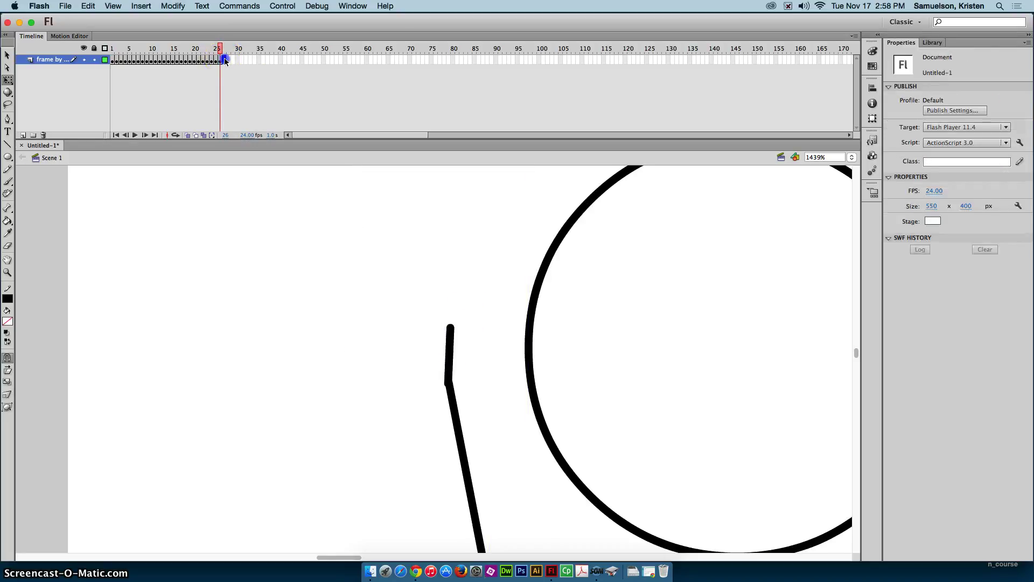
left_click(316, 320)
left_click(316, 326)
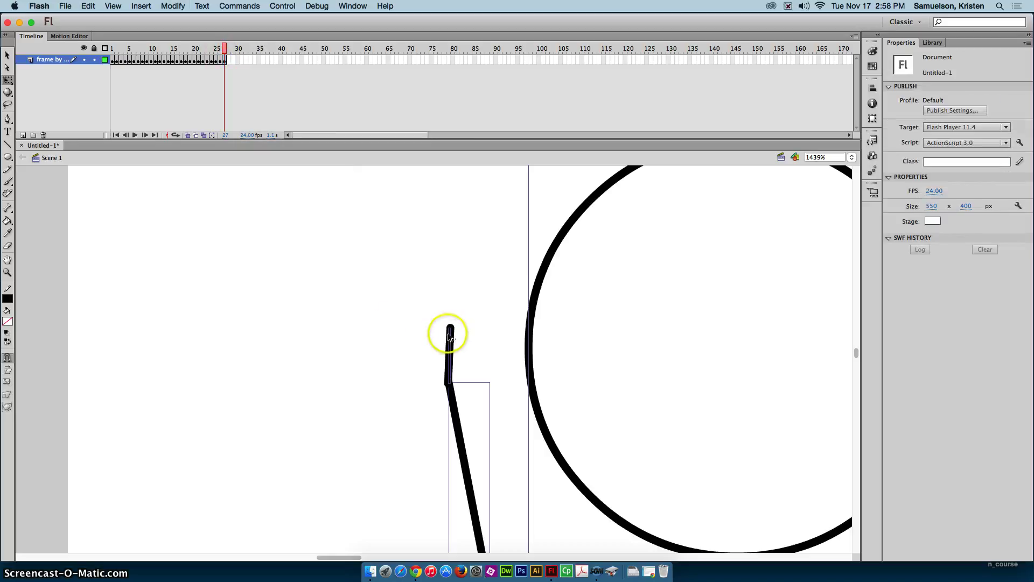
left_click(299, 321)
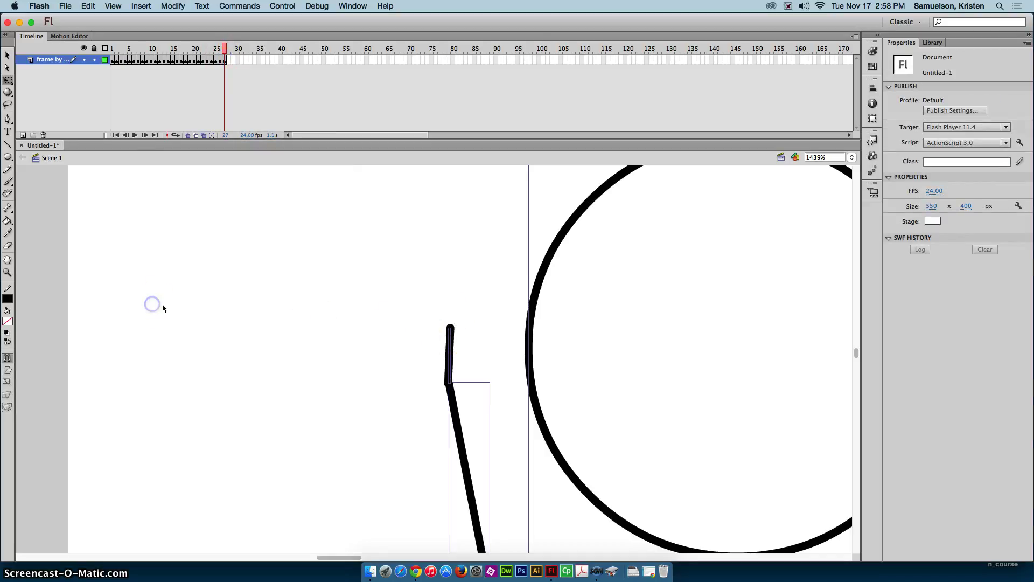
left_click(328, 325)
left_click(225, 60)
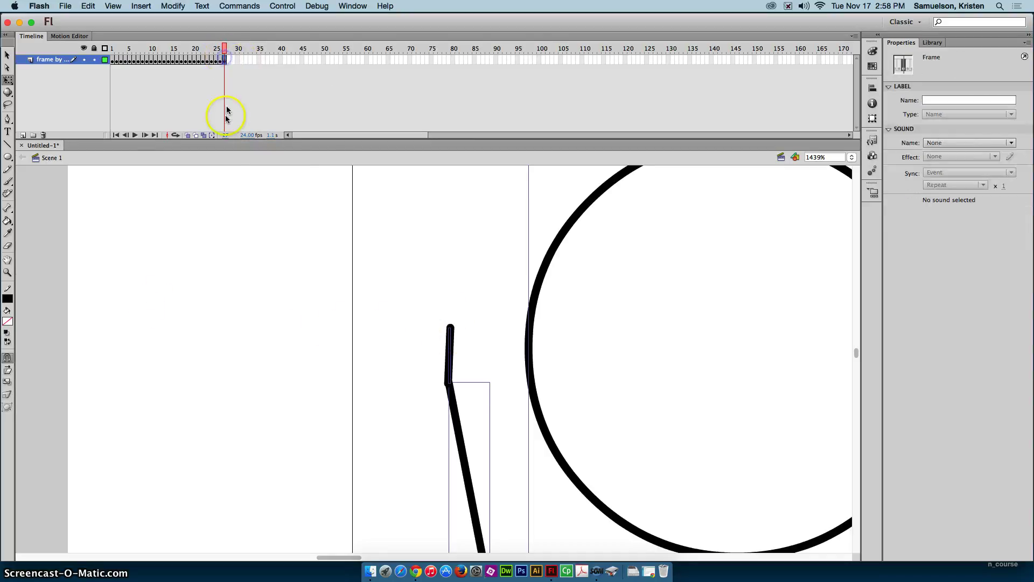
left_click(234, 268)
left_click(450, 341)
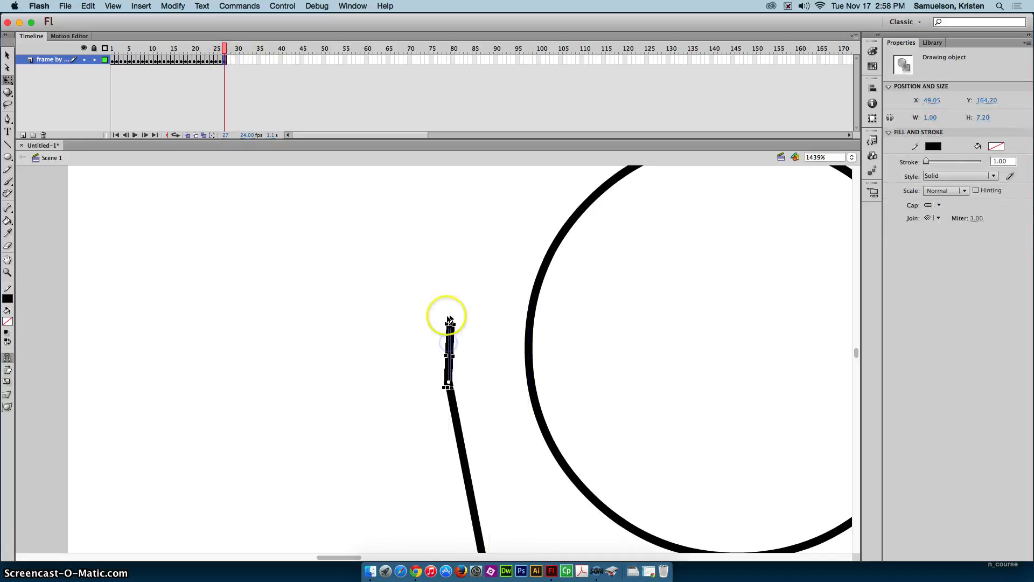
left_click_drag(440, 320, 432, 323)
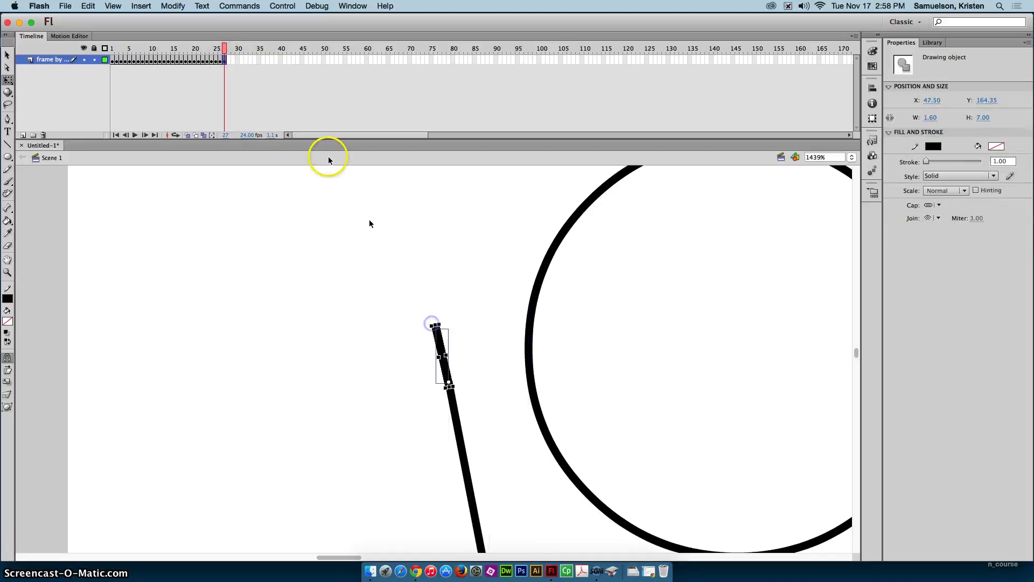
Add a keyframe at frame 28 with the forearm rotated further counter-clockwise.
left_click(228, 60)
key("F6")
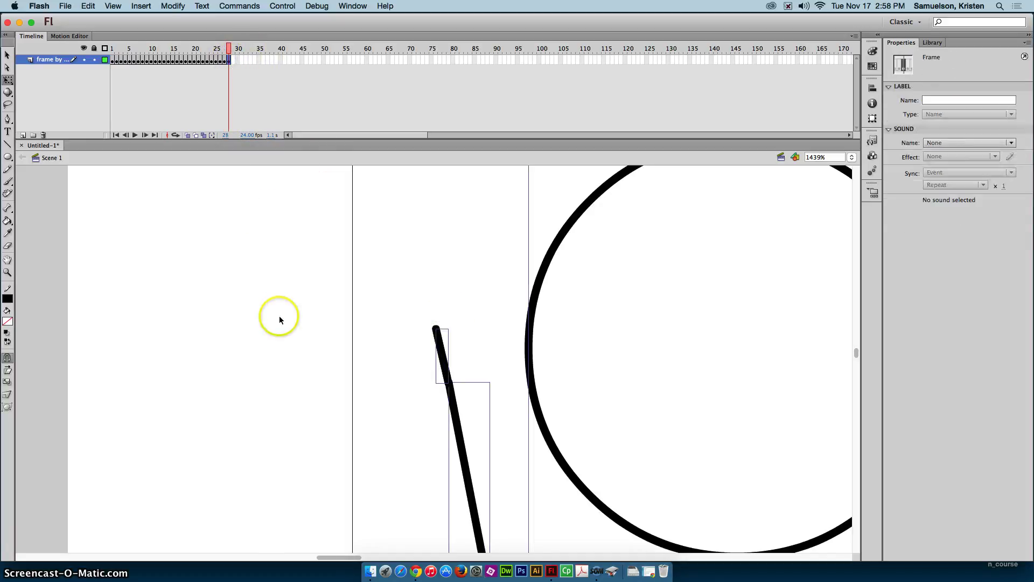
left_click(280, 316)
left_click(440, 338)
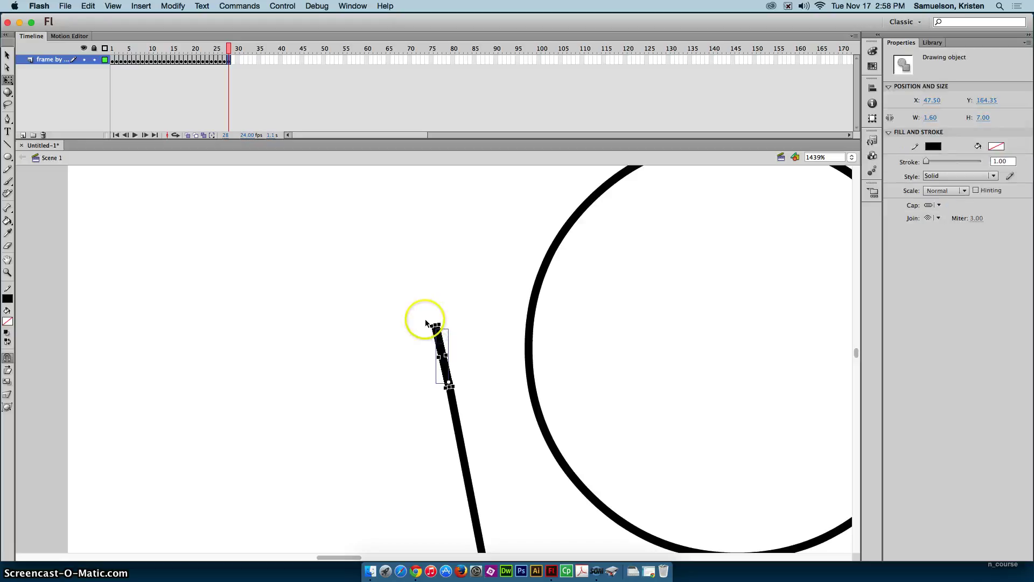
left_click_drag(427, 324, 418, 329)
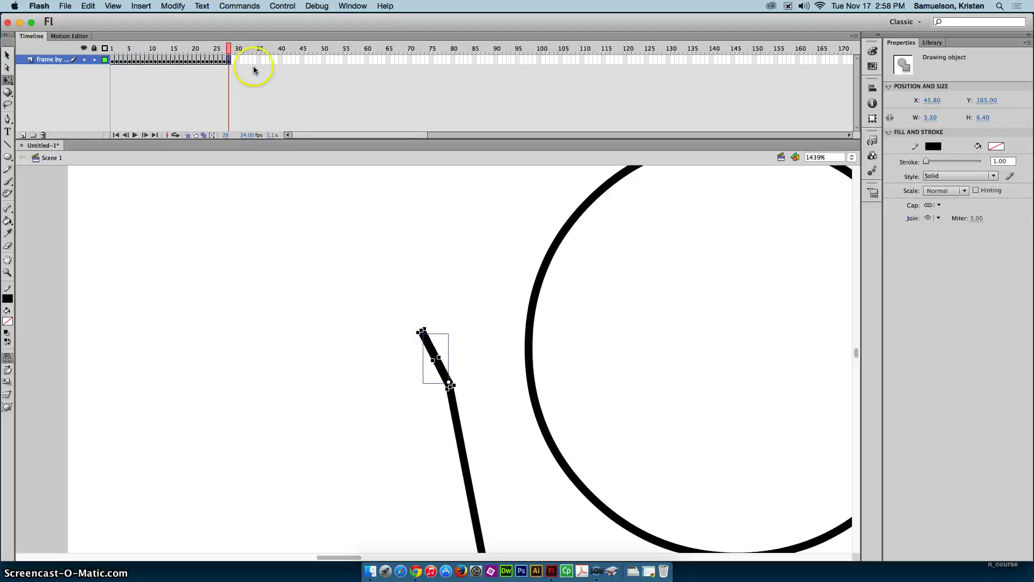
Add keyframes 29 and 30 tilting the forearm further up-left, then scrub back to review the motion.
left_click(233, 60)
key("F6")
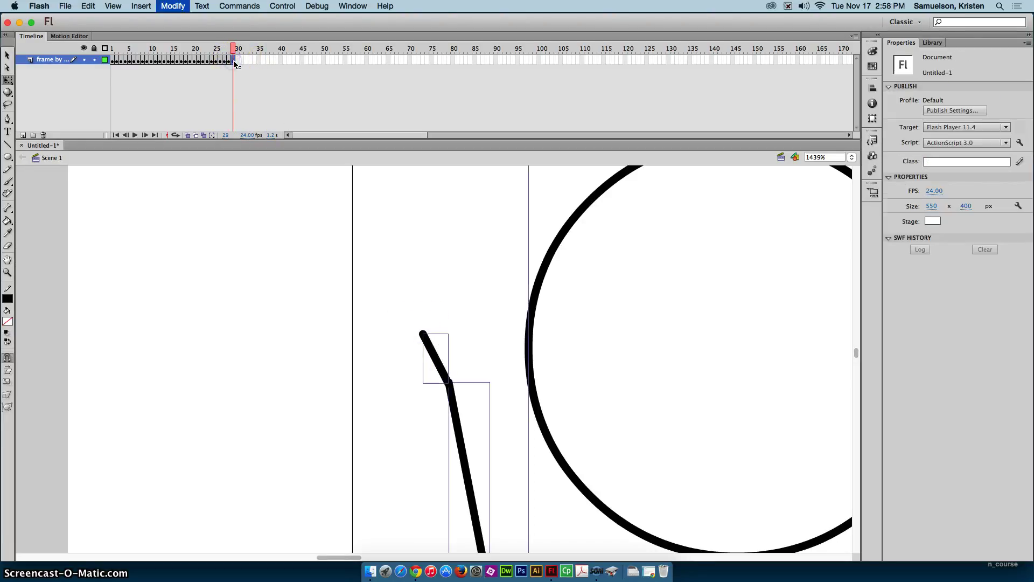
left_click(251, 250)
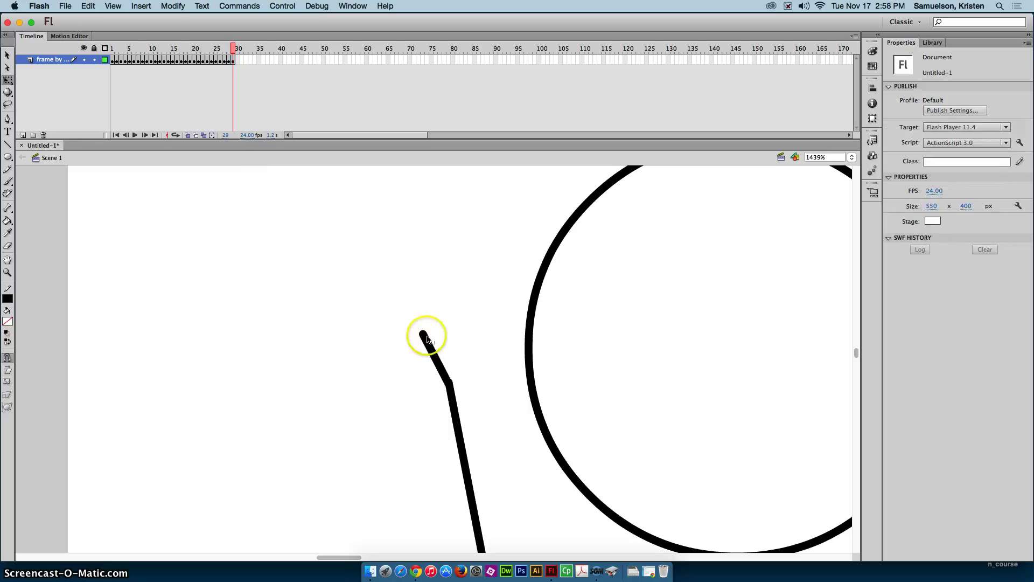
left_click(426, 337)
left_click_drag(413, 330, 406, 342)
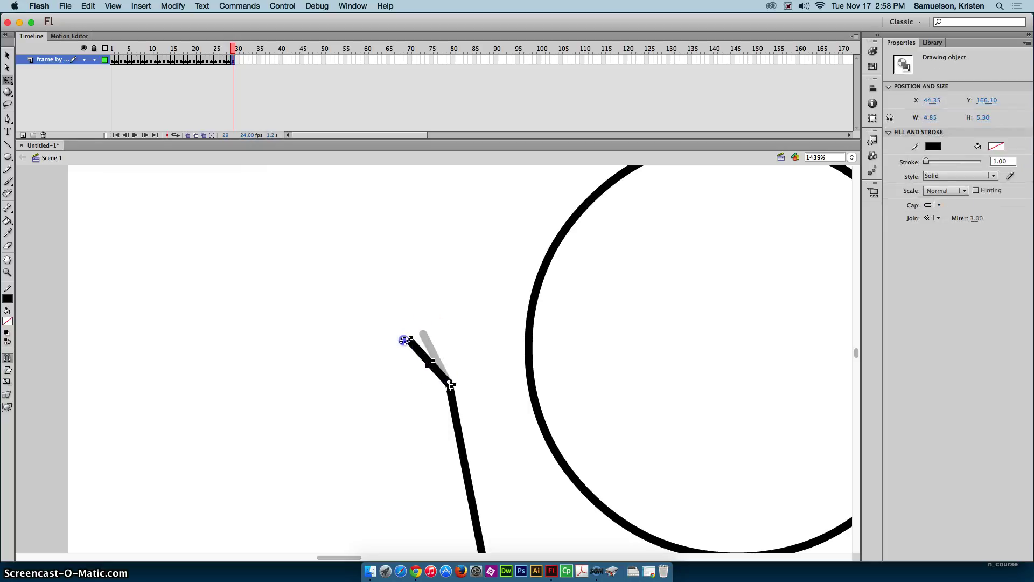
left_click(238, 60)
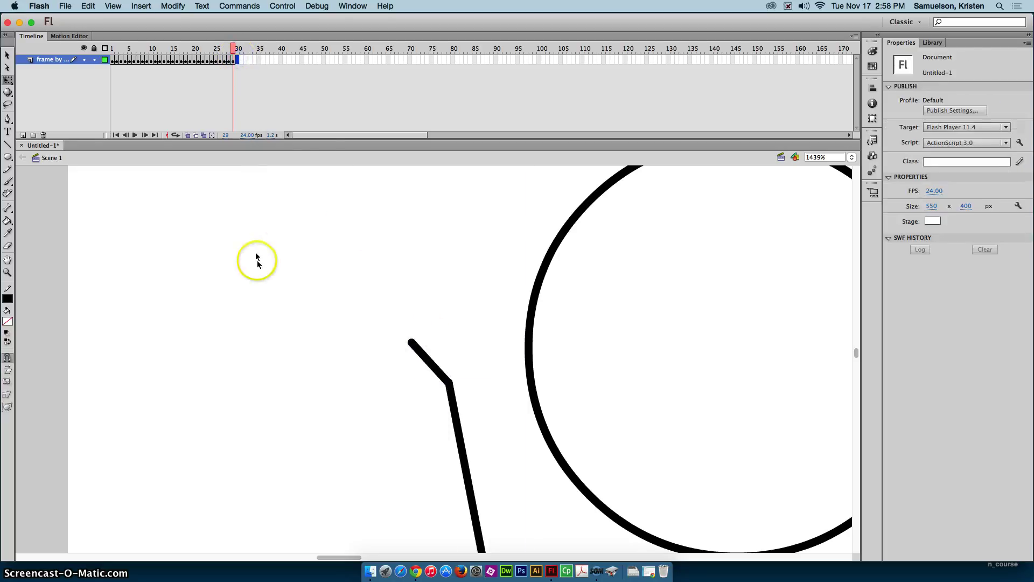
key("F6")
left_click(253, 272)
left_click(416, 352)
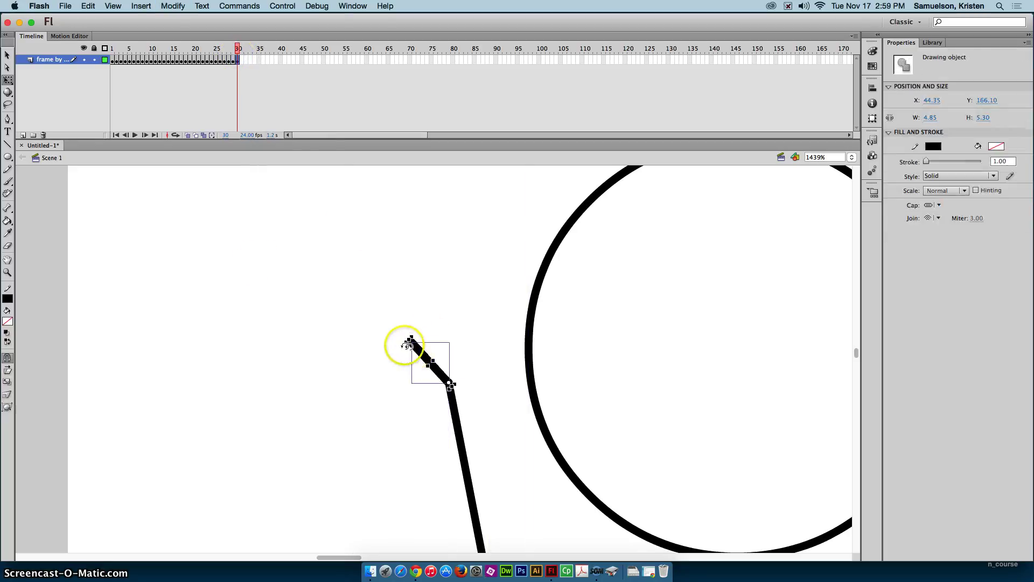
left_click_drag(403, 343, 398, 352)
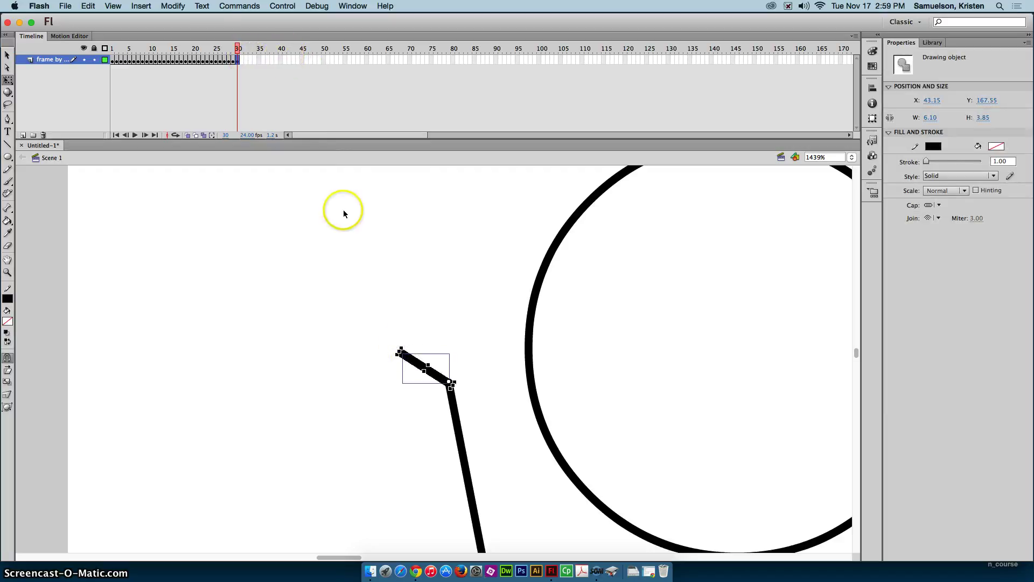
mouse_move(237, 52)
left_mouse_down()
mouse_move(169, 55)
mouse_move(235, 57)
mouse_move(180, 65)
mouse_move(173, 77)
left_mouse_up()
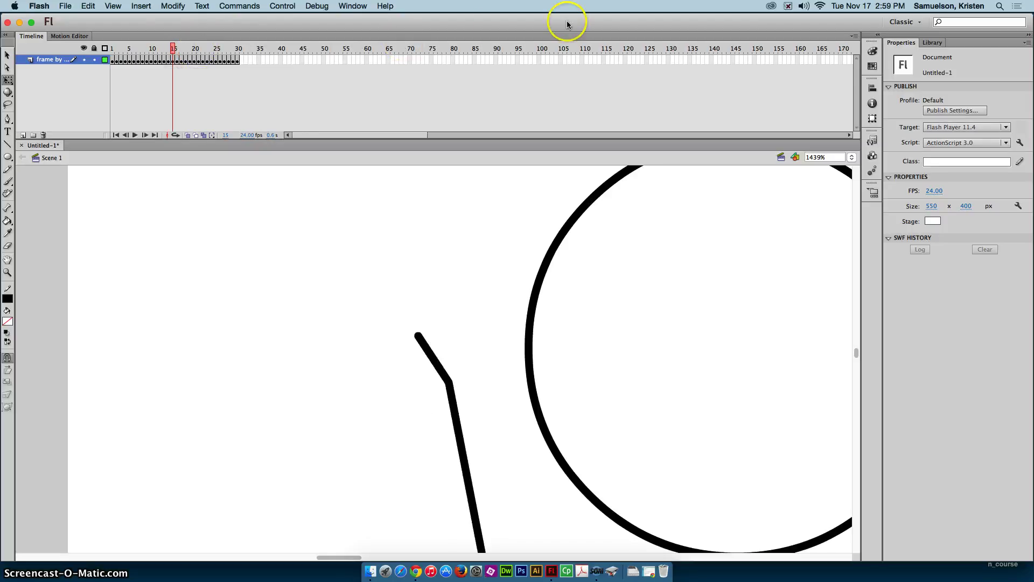
Copy frames 16–30 and paste them starting at frame 31.
left_click(178, 60)
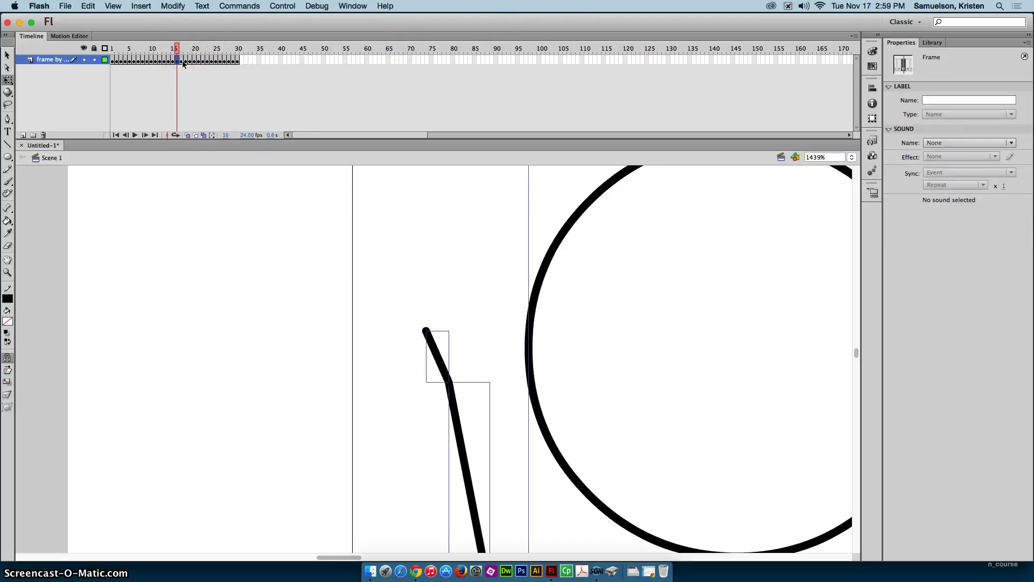
left_click(182, 61)
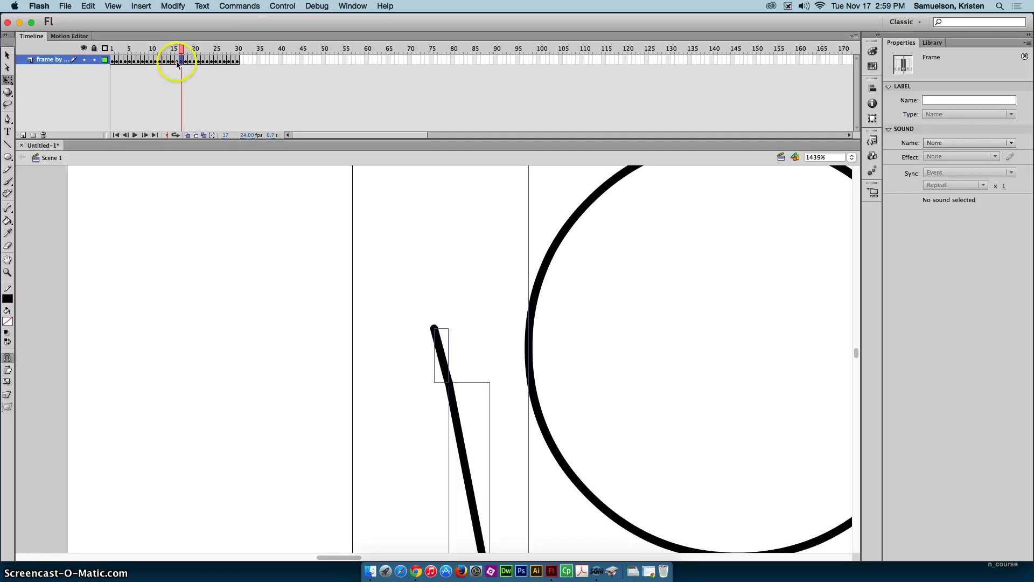
left_click(178, 61)
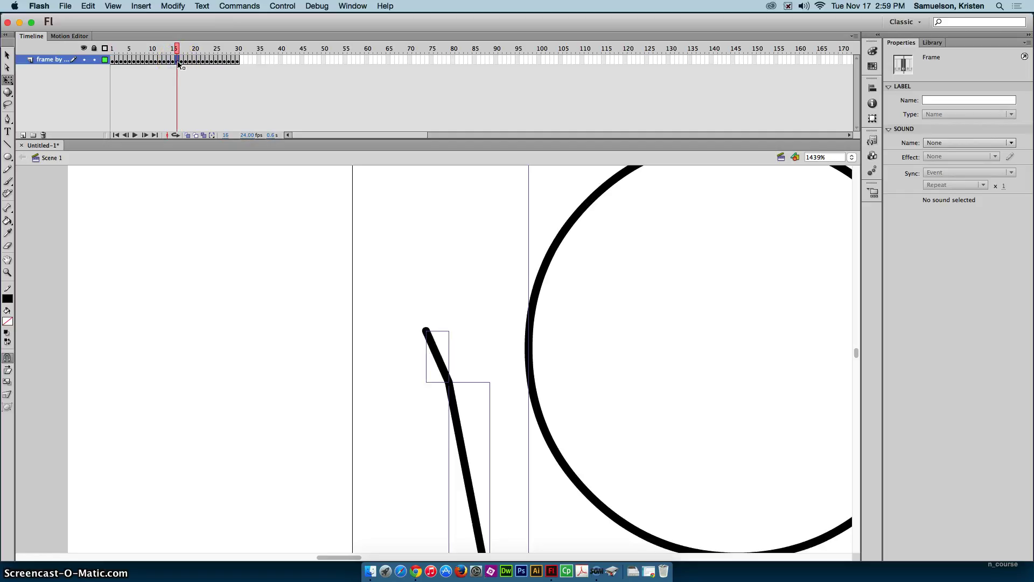
left_click(237, 61, "shift")
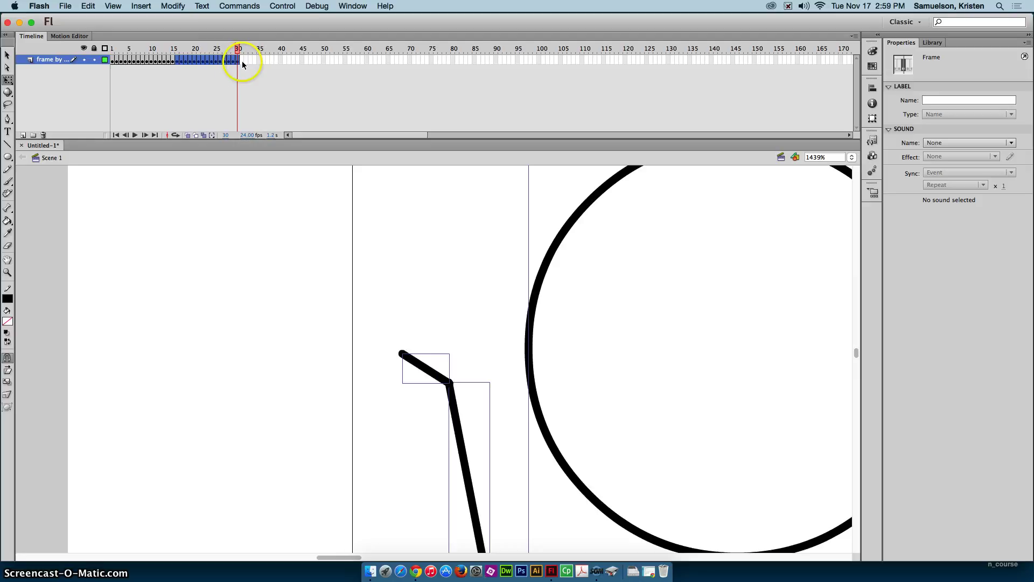
right_click(225, 61)
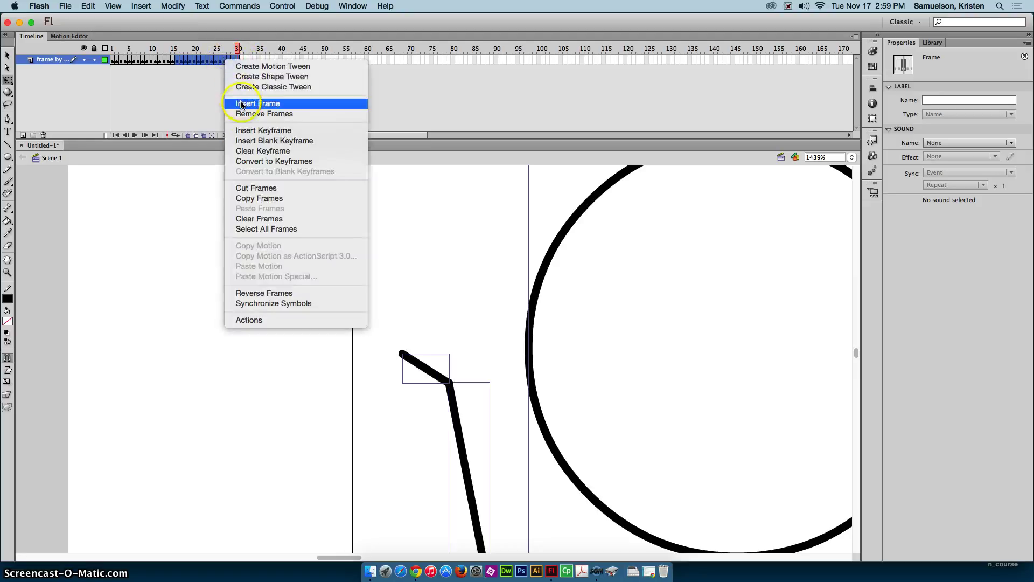
left_click(264, 199)
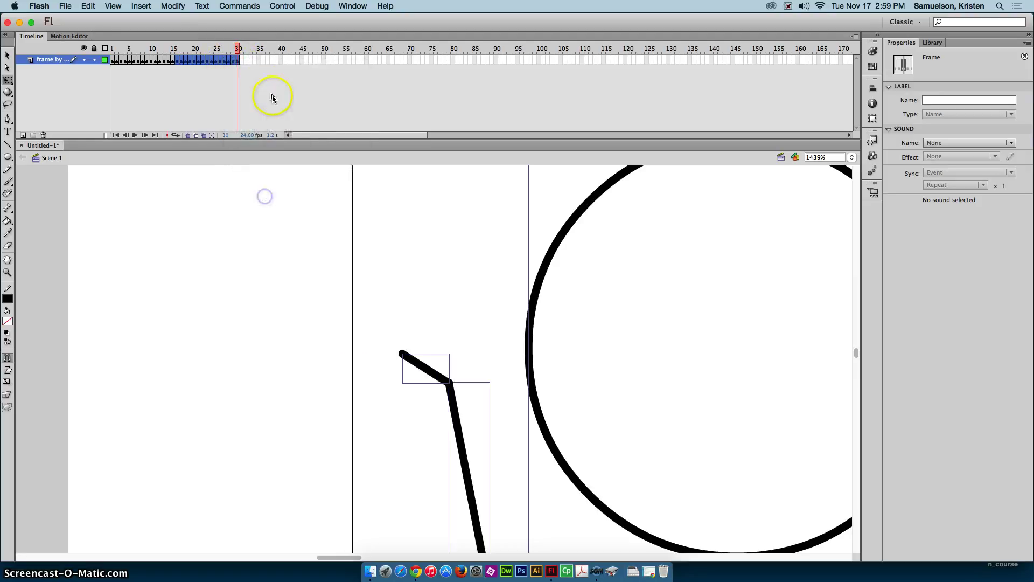
left_click(241, 60)
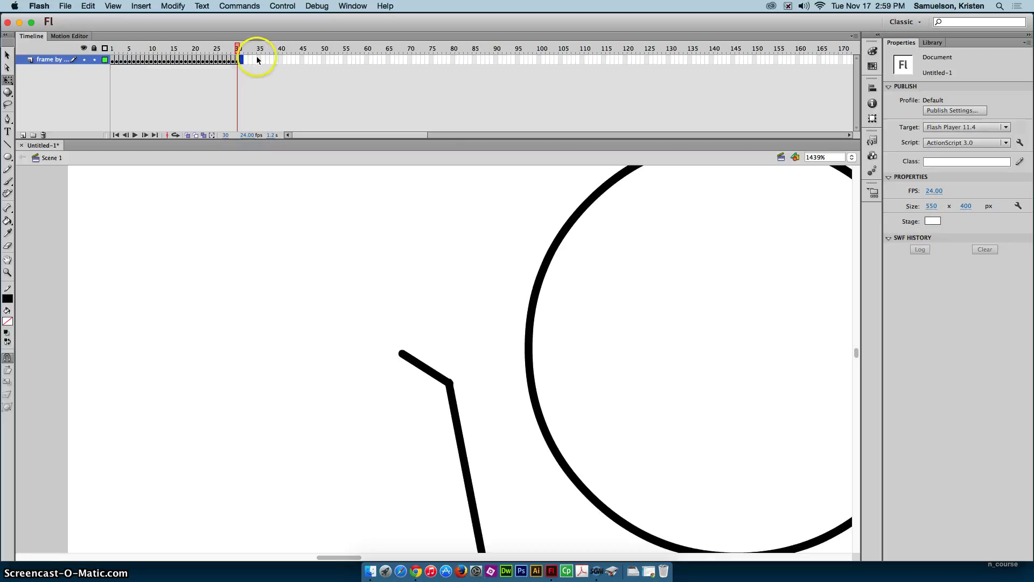
right_click(242, 64)
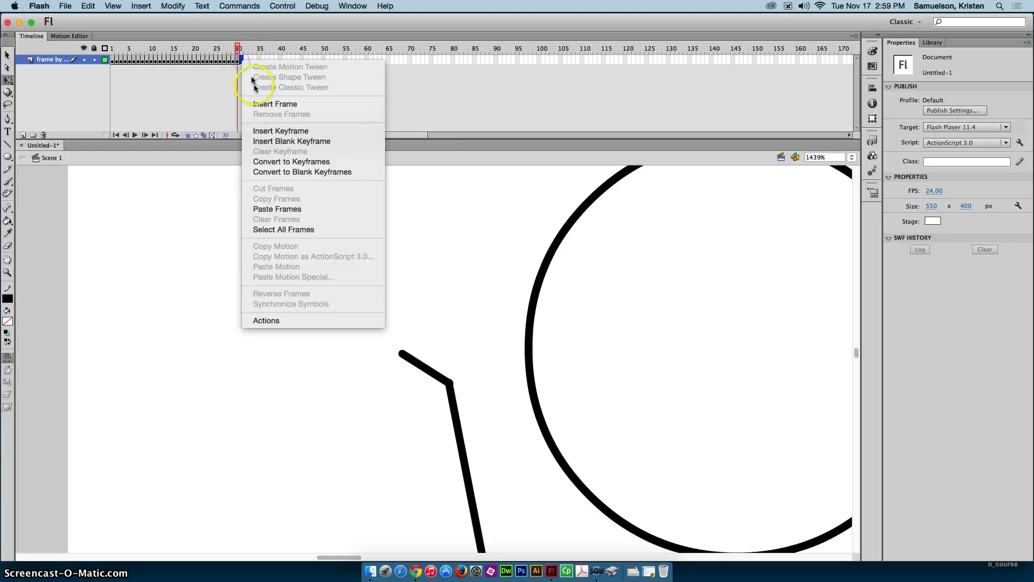
left_click(277, 210)
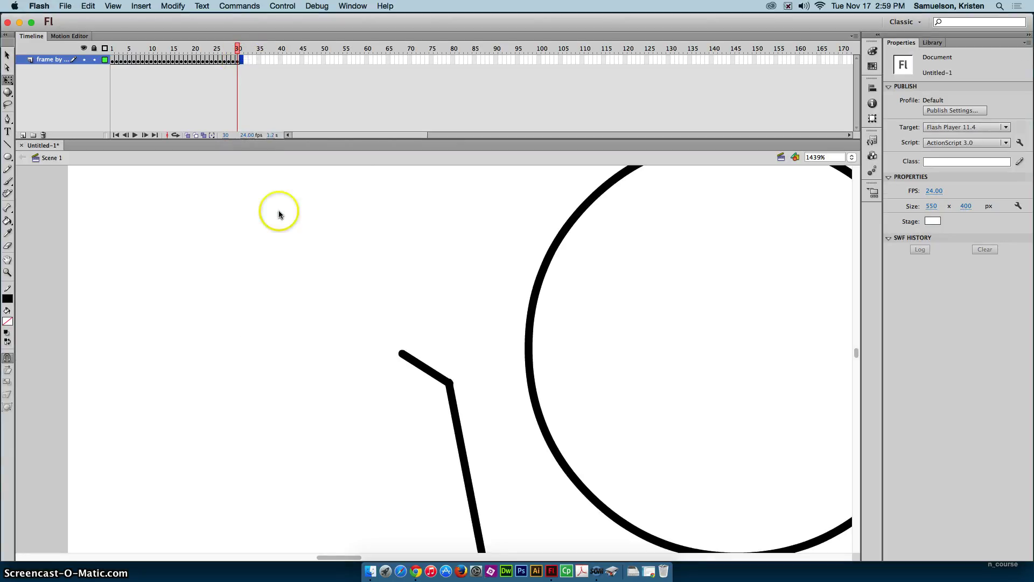
Rewind to frame 1, play the wave animation, and zoom out to 720%.
left_click_drag(238, 47, 110, 51)
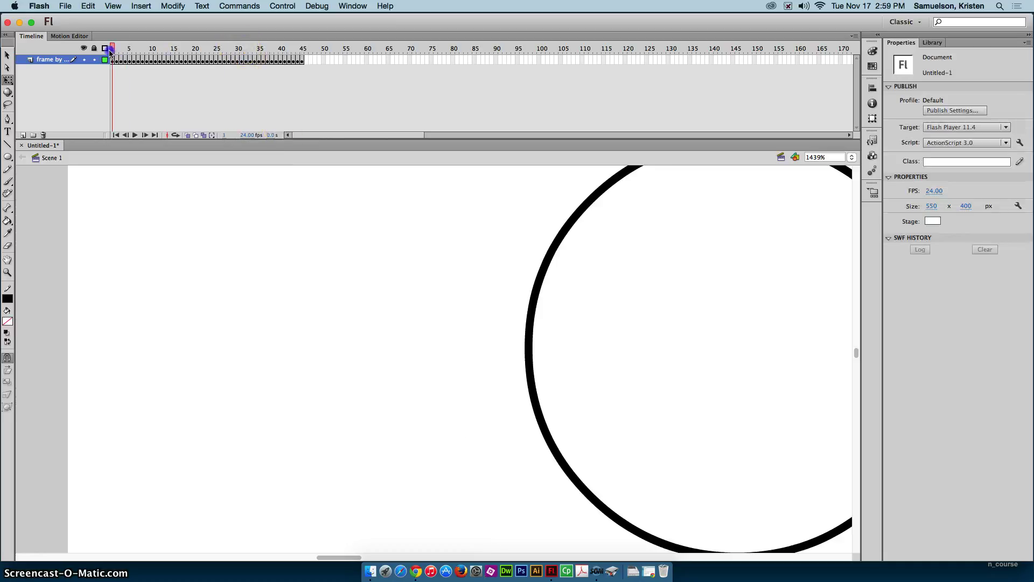
key("Return")
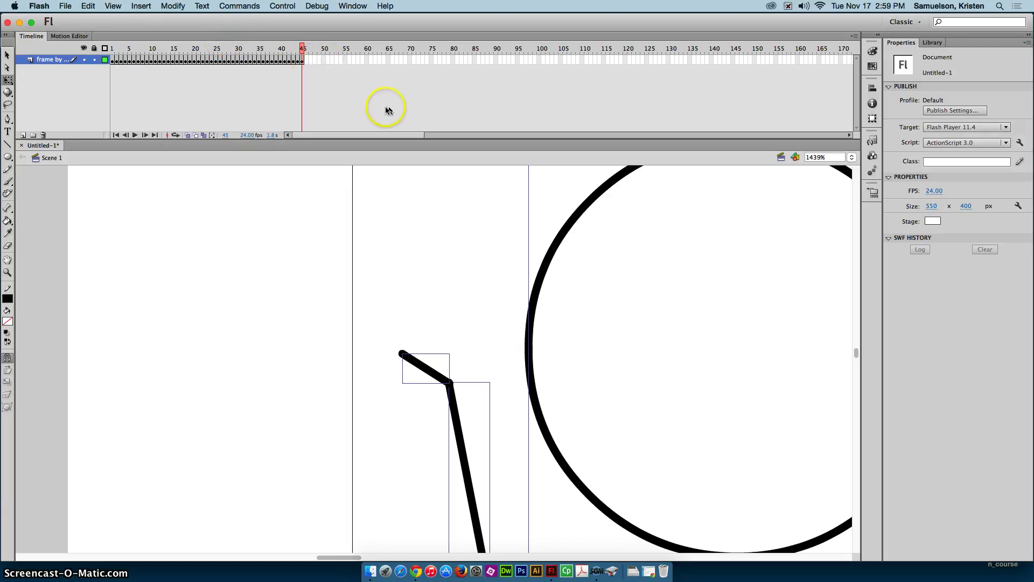
key("super+minus")
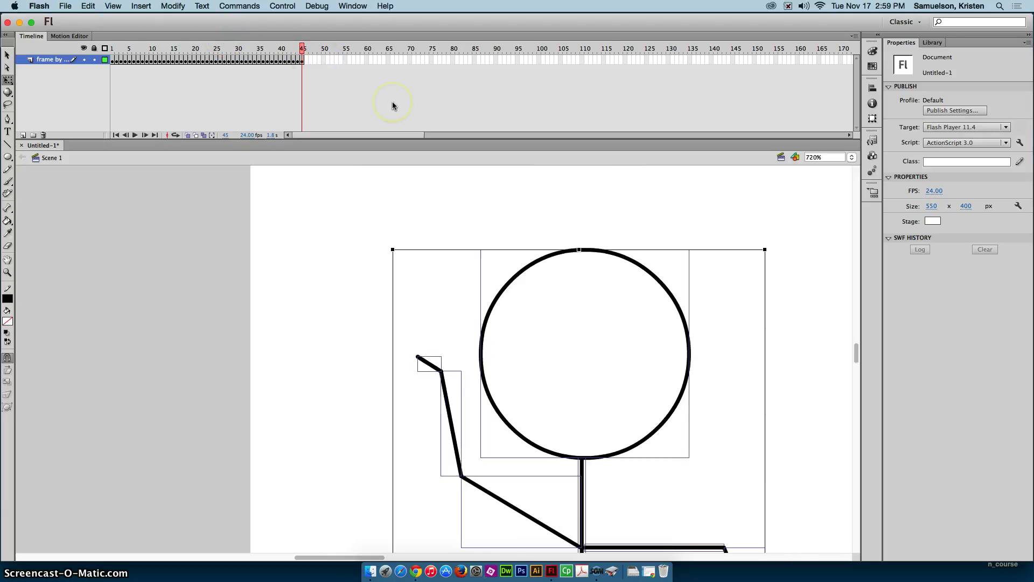
Add a keyframe at frame 46 with the forearm rotated around the elbow.
left_click(338, 266)
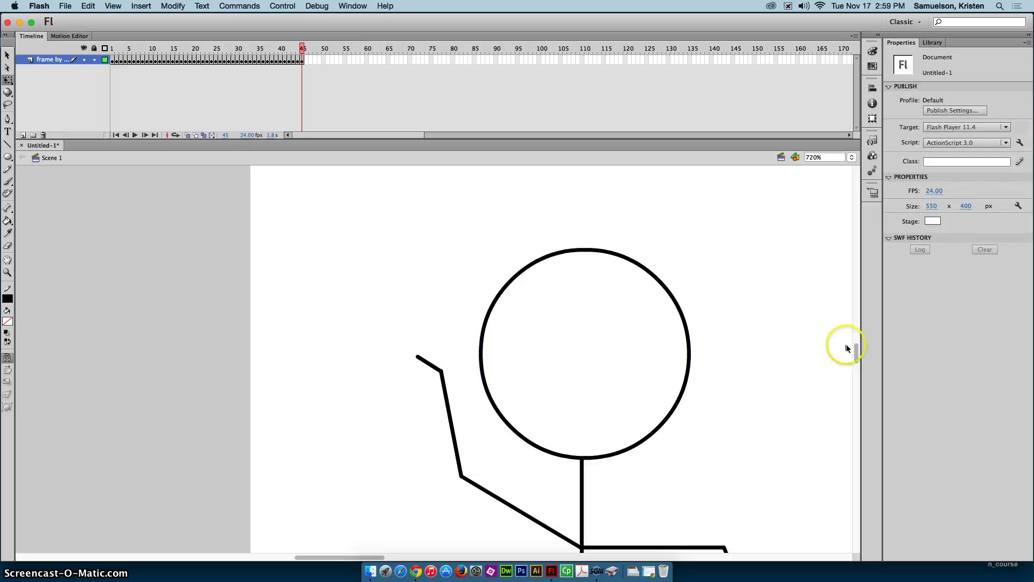
left_click_drag(856, 350, 857, 357)
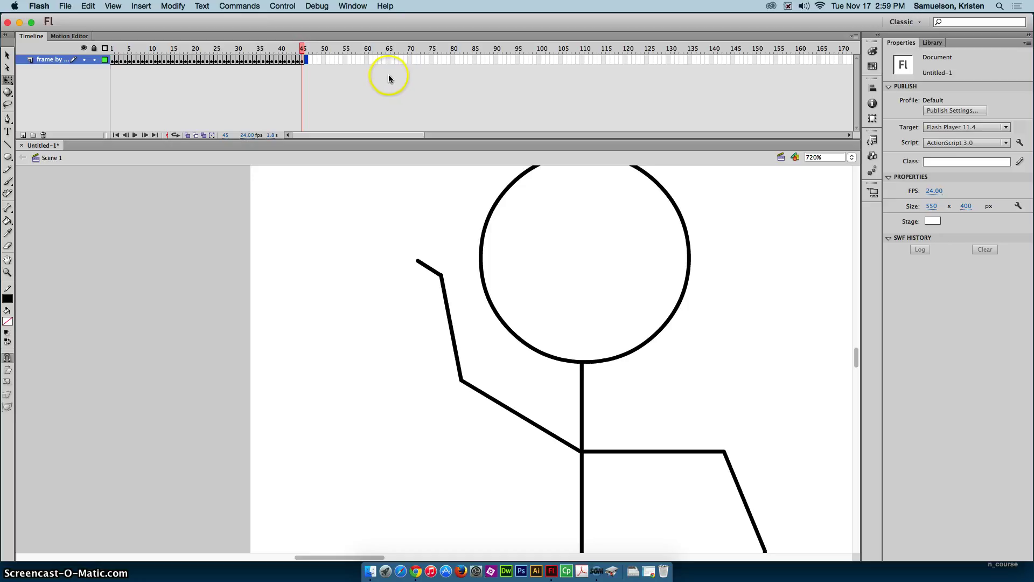
key("F6")
left_click(371, 264)
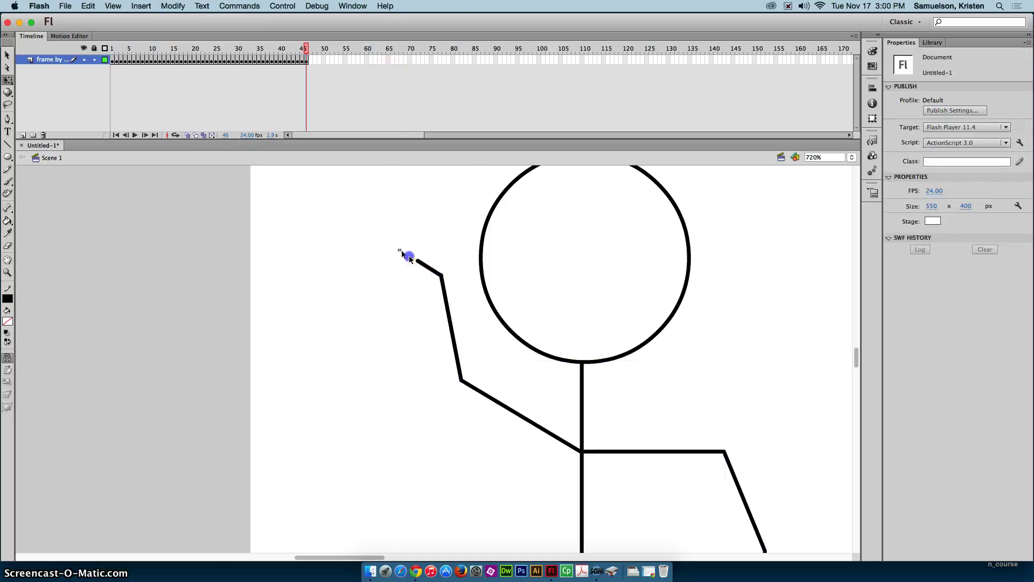
left_click_drag(455, 310, 456, 311)
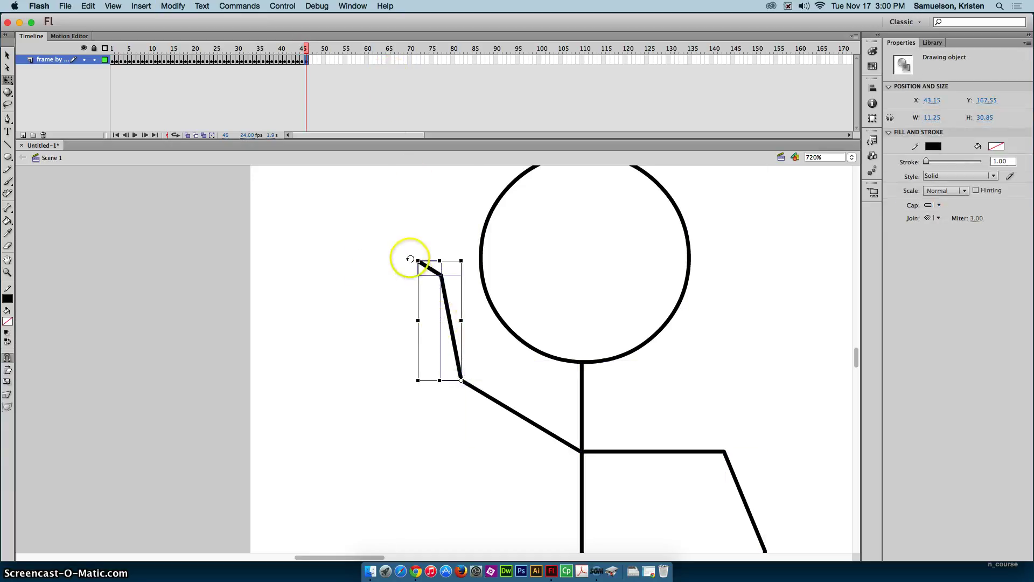
left_click_drag(409, 259, 393, 279)
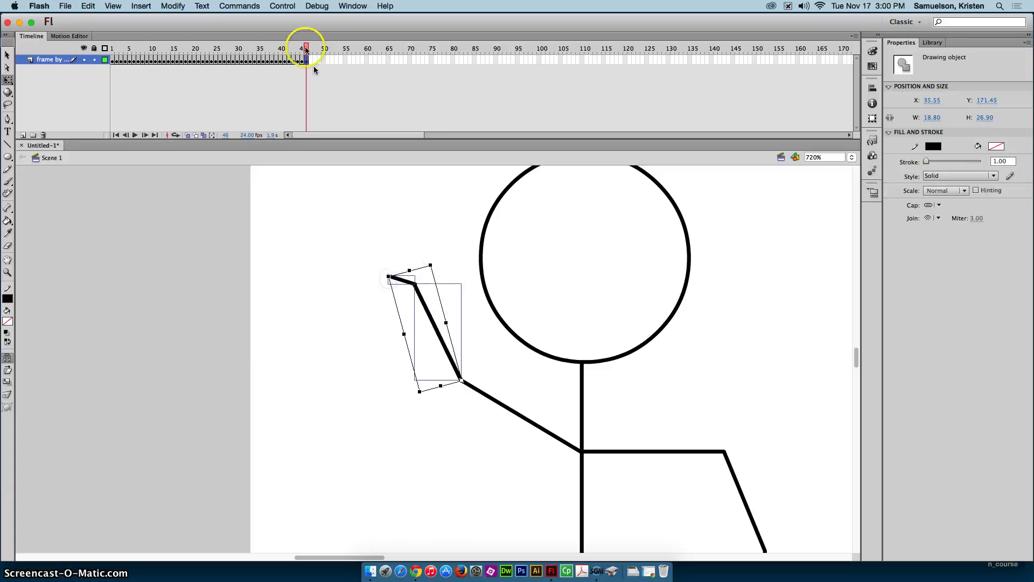
left_click(312, 60)
Add keyframes at frames 47 and 48, tilting the arm down around its lower end.
key("F6")
left_click(347, 260)
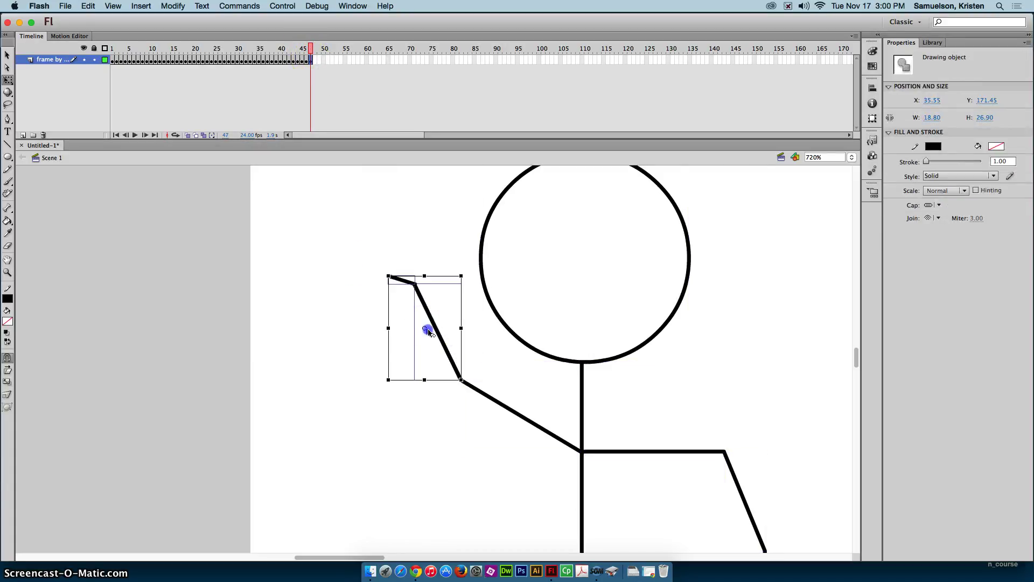
left_click_drag(429, 330, 452, 366)
mouse_move(376, 275)
left_mouse_down()
mouse_move(363, 315)
mouse_move(323, 302)
mouse_move(422, 369)
left_mouse_up()
left_click(316, 60)
key("F6")
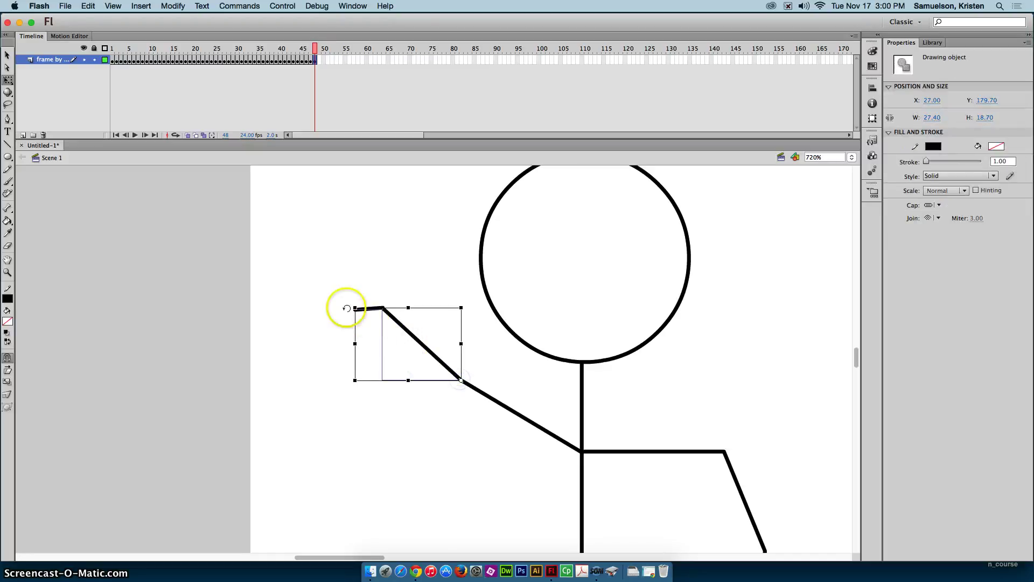
left_click_drag(341, 307, 339, 338)
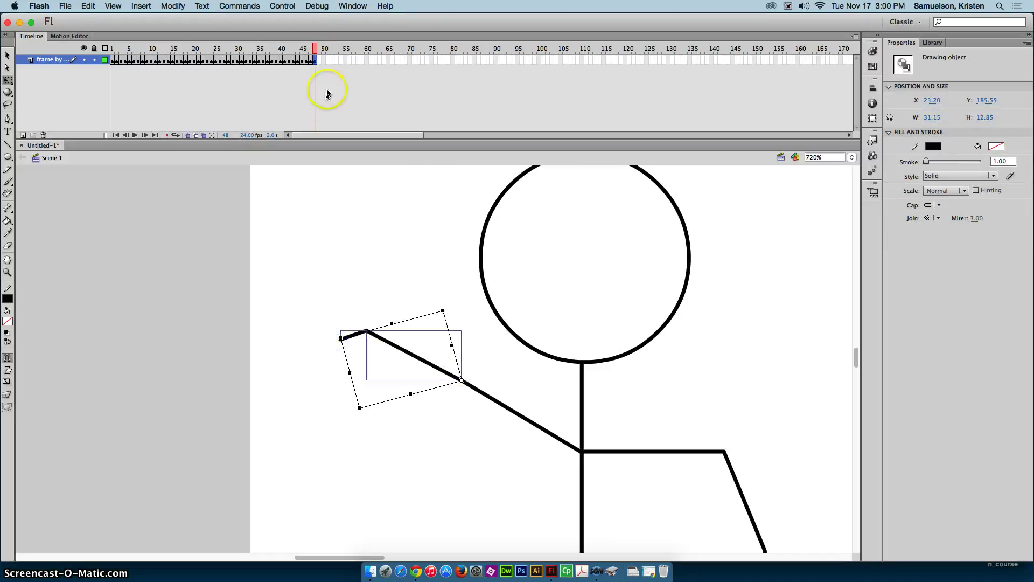
At frames 49 and 50, rotate the left arm further down around the elbow pivot.
left_click(319, 60)
left_click(323, 330)
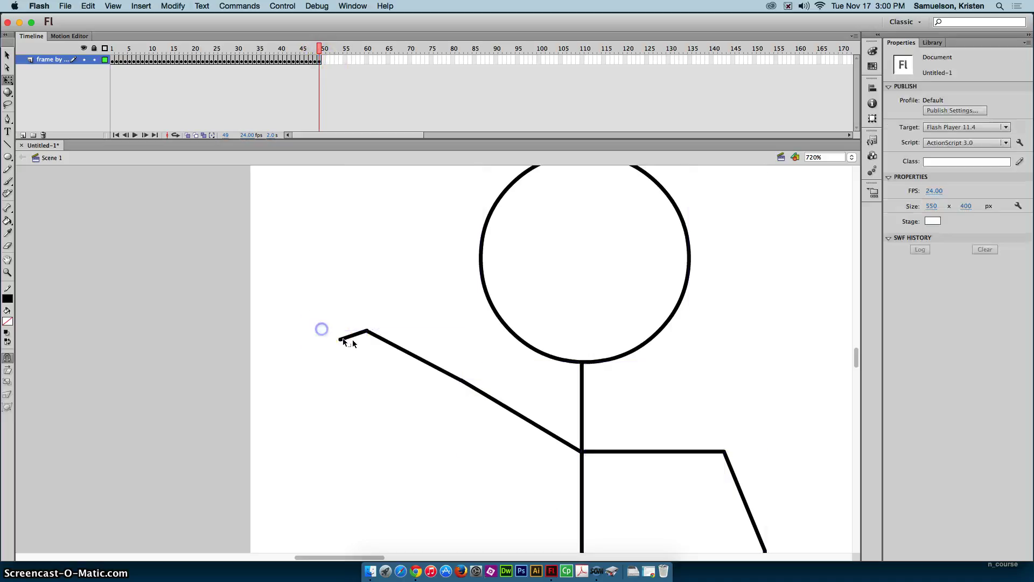
mouse_move(329, 324)
left_mouse_down()
mouse_move(334, 334)
mouse_move(464, 383)
left_mouse_up()
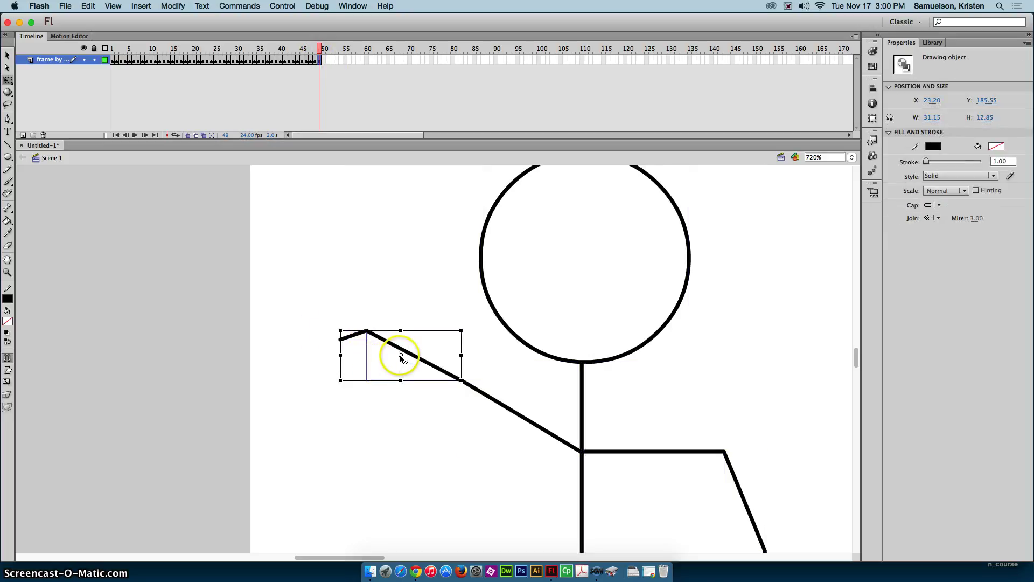
left_click_drag(401, 355, 460, 380)
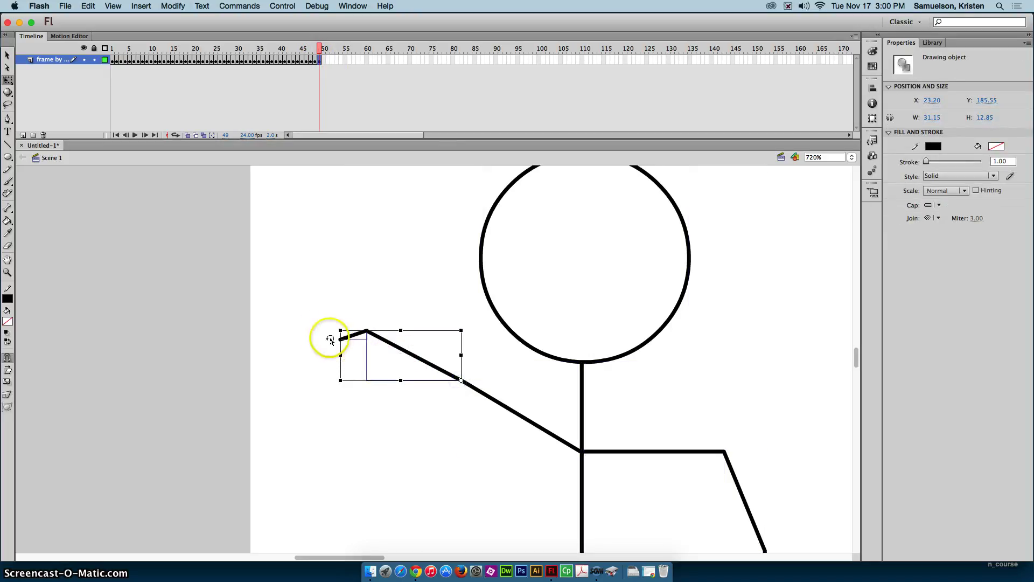
left_click_drag(335, 339, 330, 398)
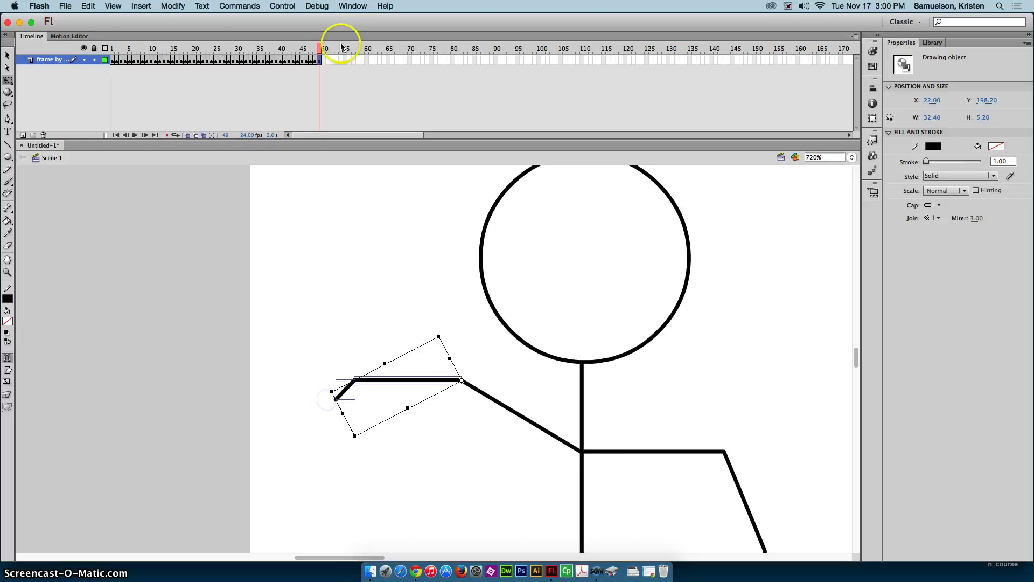
left_click(323, 60)
key("F6")
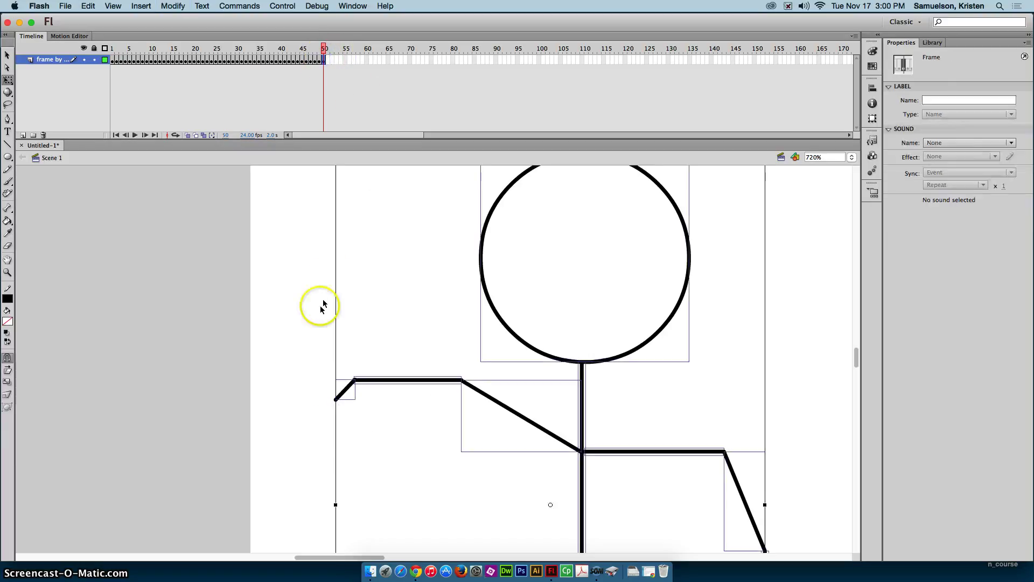
mouse_move(296, 353)
left_mouse_down()
mouse_move(351, 410)
mouse_move(486, 468)
left_mouse_up()
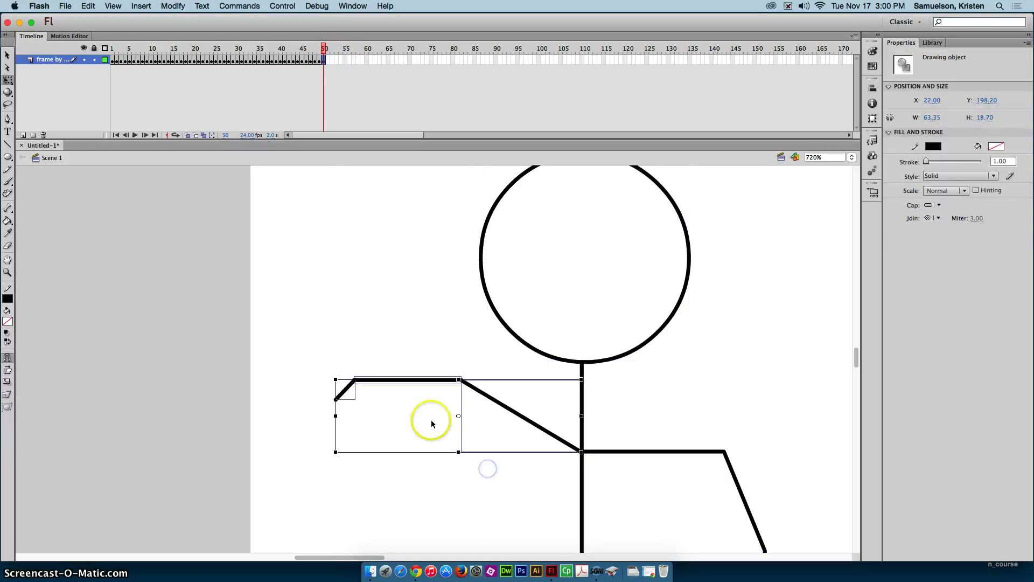
left_click_drag(459, 416, 581, 452)
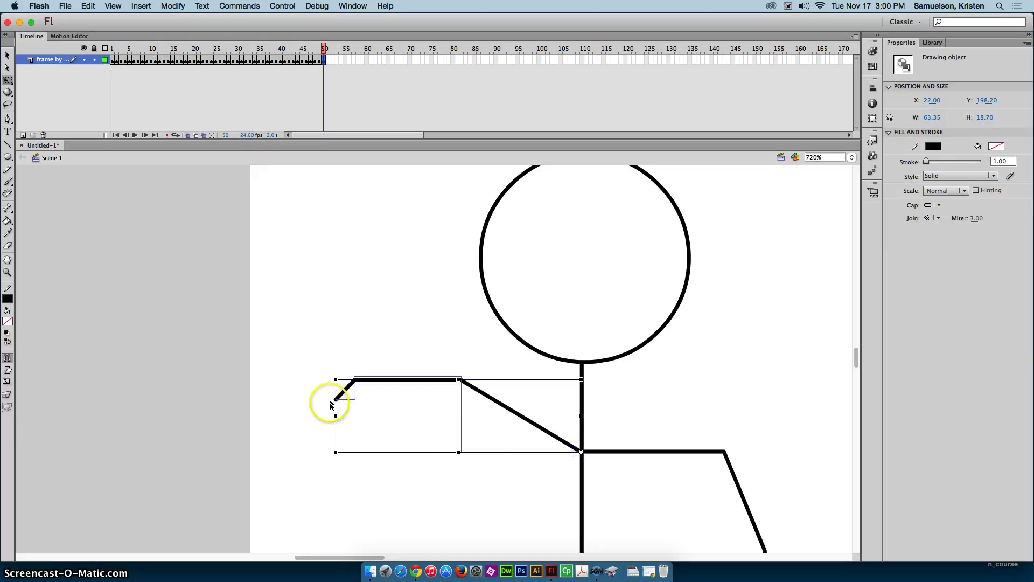
left_click_drag(327, 454, 329, 507)
Add keyframe 51 and rotate the left arm down around the shoulder.
left_click(327, 62)
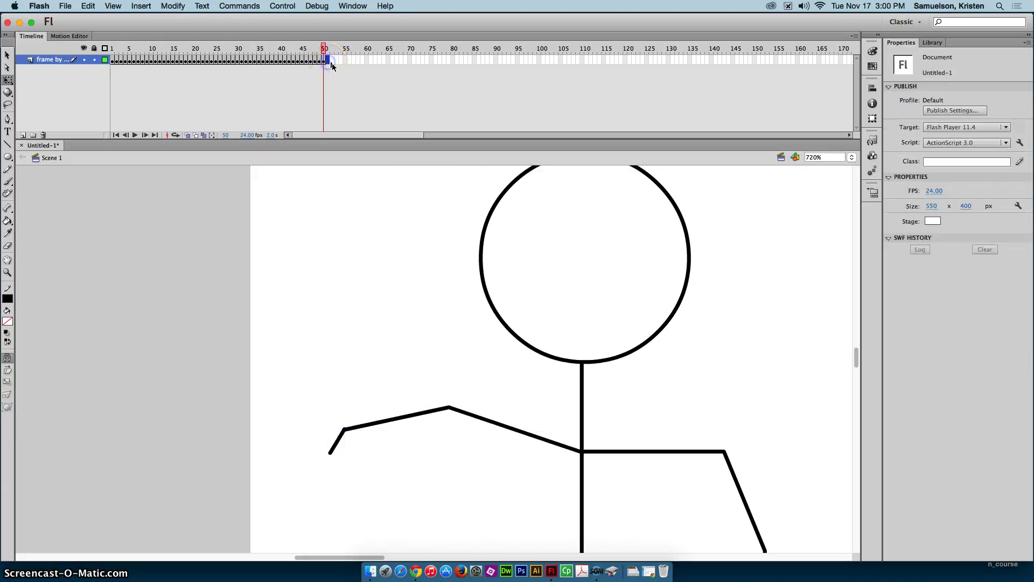
key("F6")
left_click(308, 407)
scroll(316, 410, "down", 5)
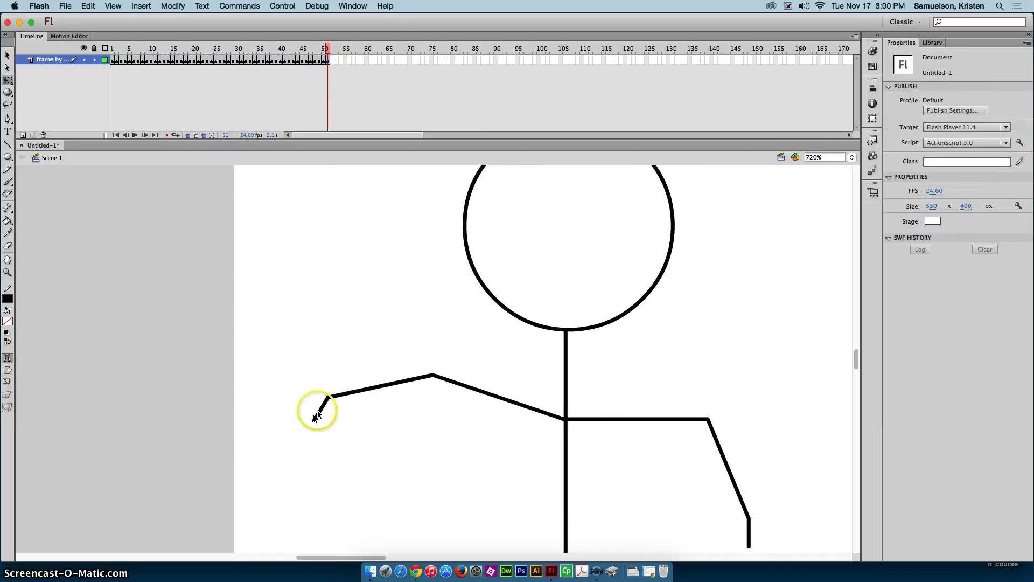
left_click_drag(308, 243, 396, 320)
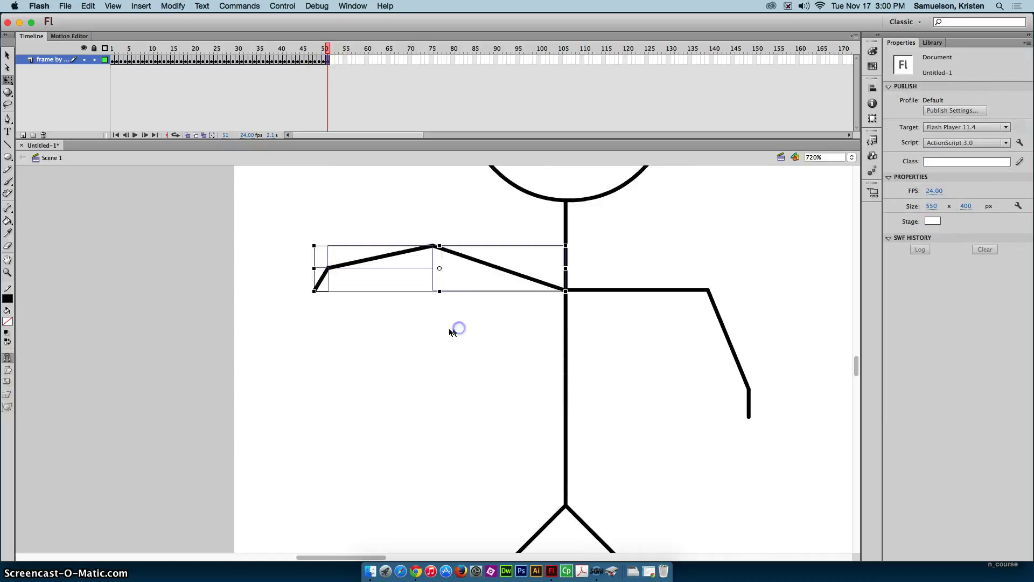
left_click_drag(440, 268, 565, 290)
left_click_drag(307, 299, 317, 331)
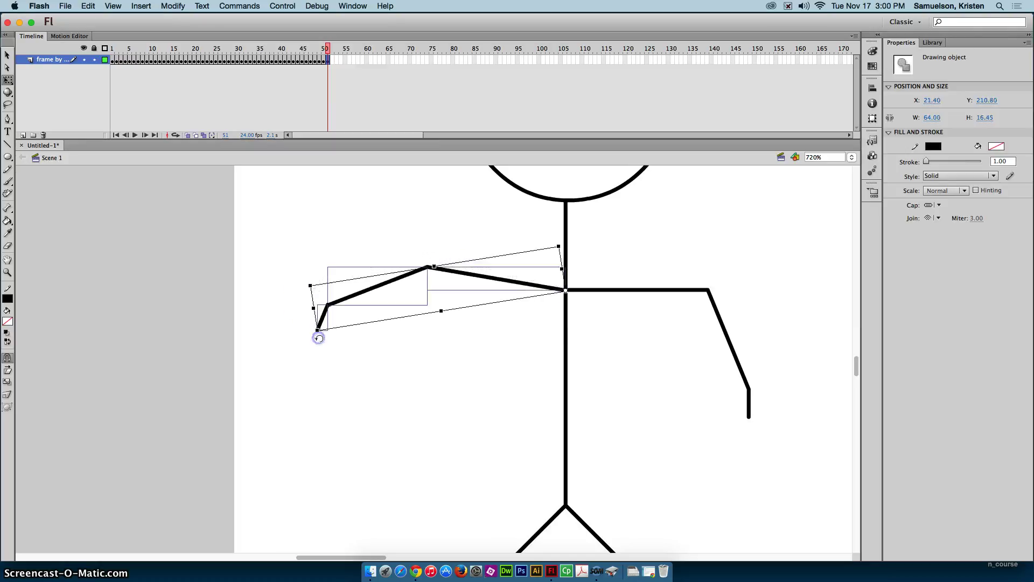
Add keyframe 52 and rotate the whole arm further down around the shoulder.
left_click(332, 57)
key("F6")
left_click(272, 303)
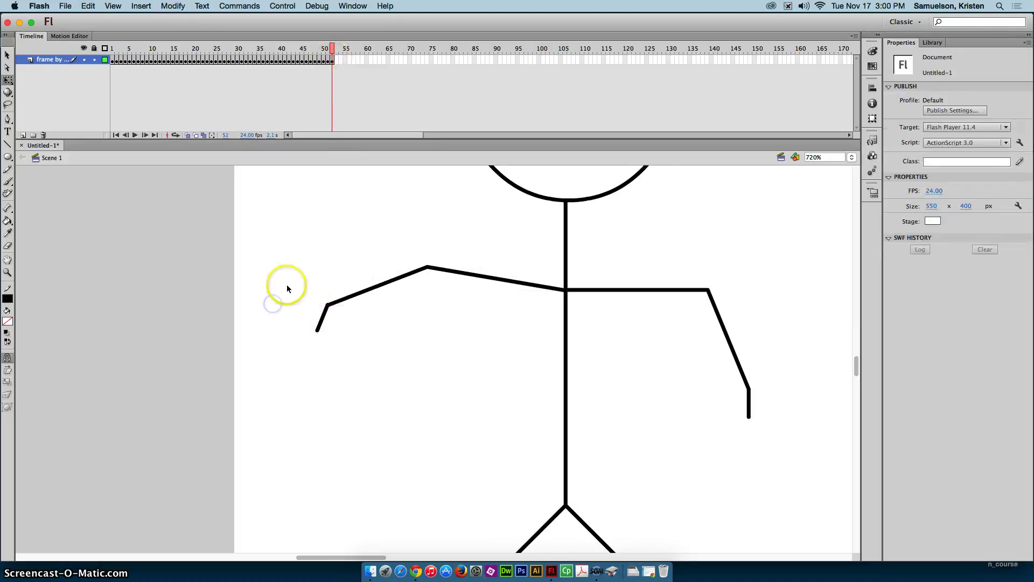
left_click_drag(287, 288, 484, 353)
mouse_move(271, 231)
left_mouse_down()
mouse_move(277, 249)
mouse_move(469, 356)
left_mouse_up()
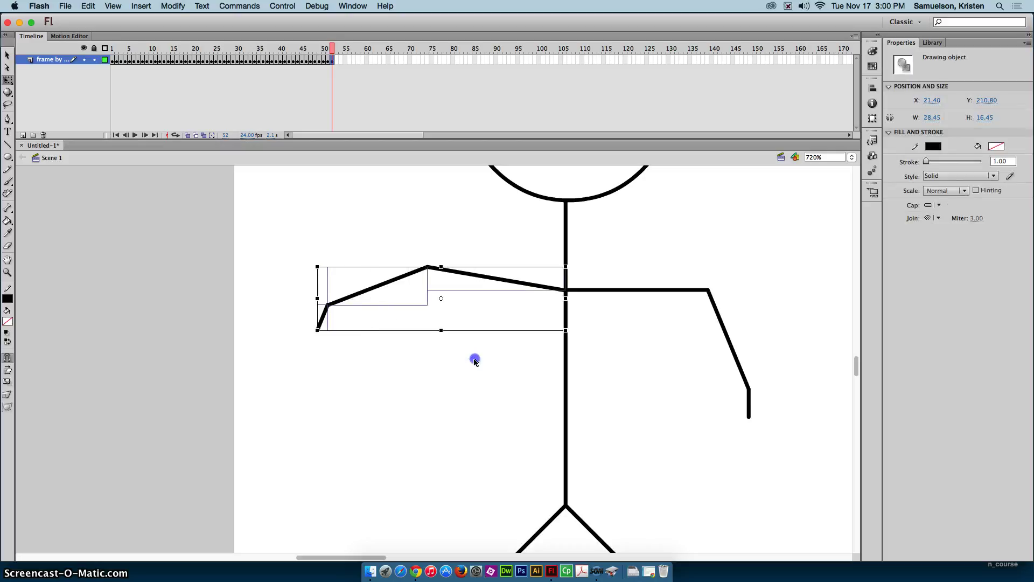
left_click_drag(442, 298, 527, 288)
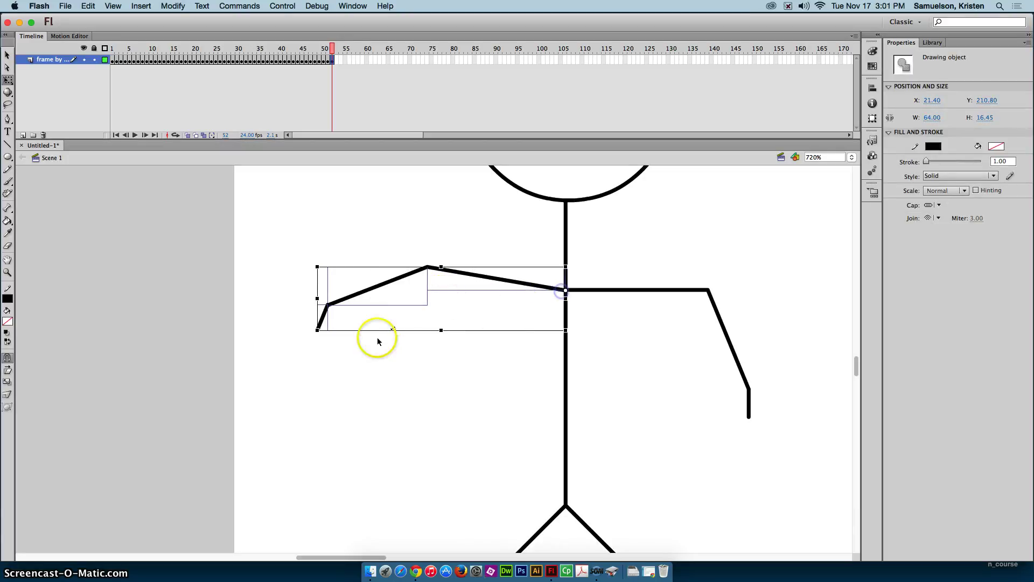
left_click_drag(312, 338, 326, 364)
Add keyframe 53 and lower the left forearm around the elbow.
left_click(338, 61)
key("F6")
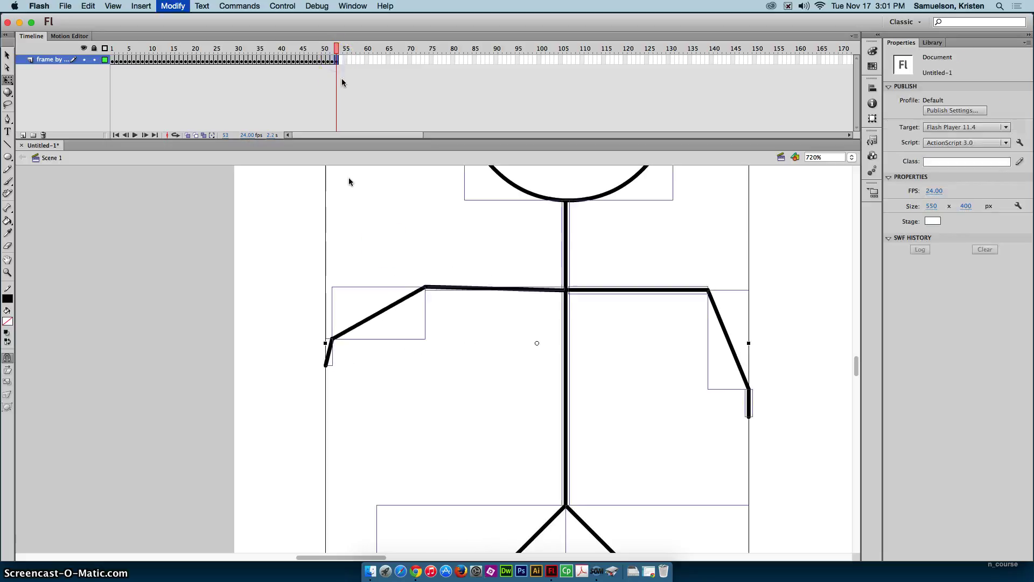
left_click(296, 329)
left_click_drag(303, 292, 376, 412)
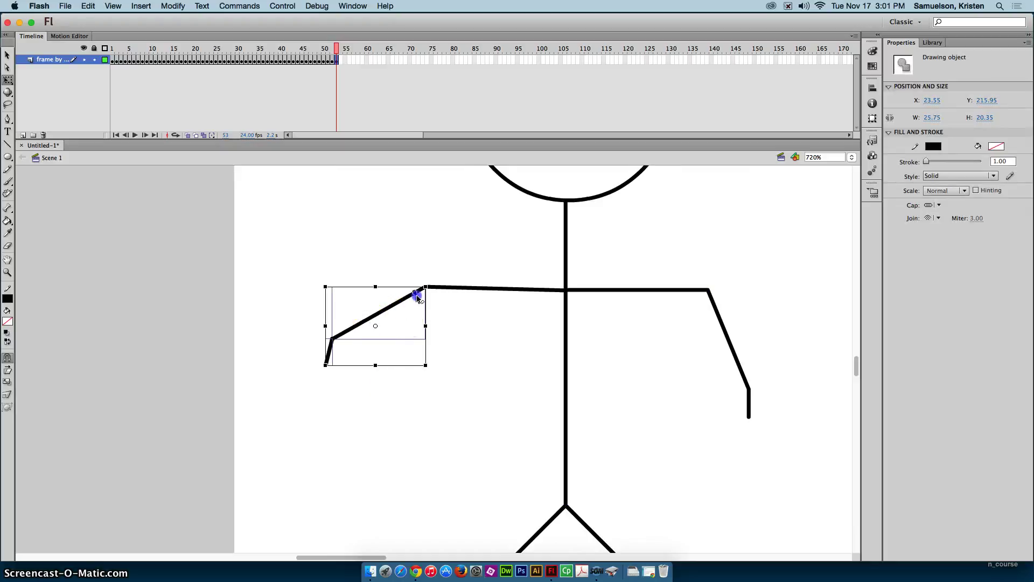
left_click_drag(324, 367, 341, 400)
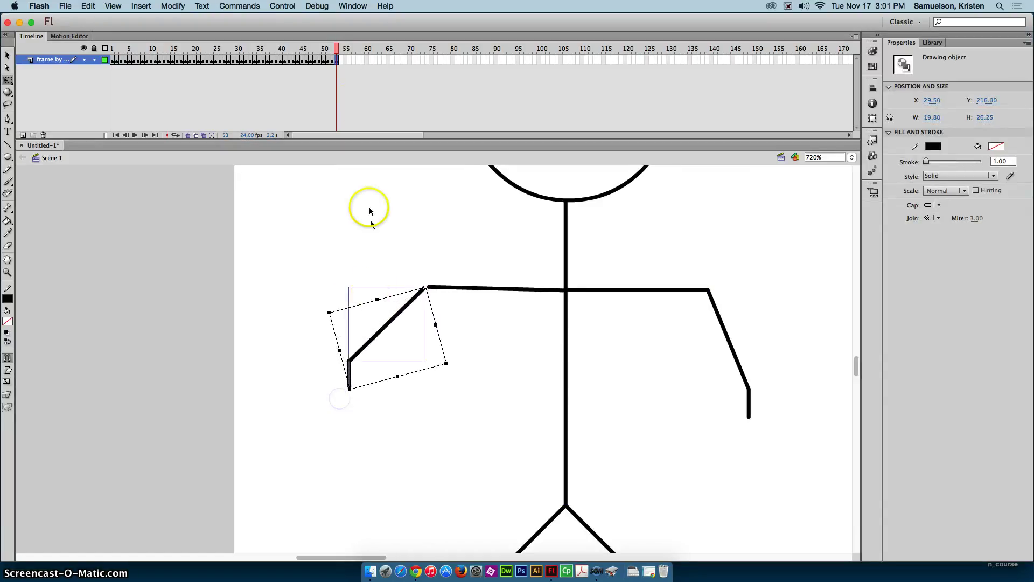
Add keyframe 54 with the forearm rotated further down around the elbow.
left_click(339, 60)
key("F6")
left_click(337, 323)
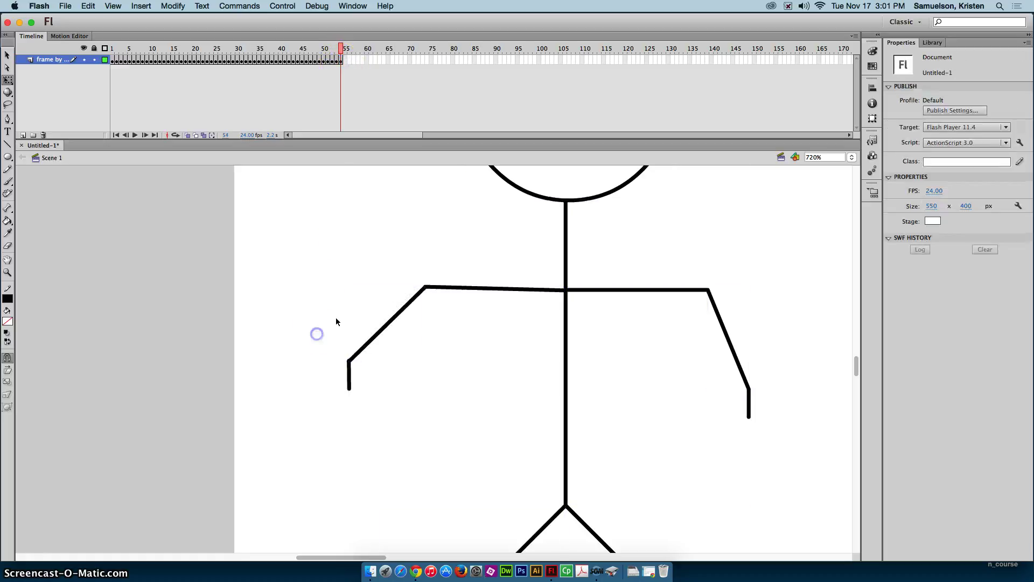
left_click_drag(323, 328, 396, 412)
left_click_drag(388, 338, 426, 287)
left_click_drag(347, 395, 356, 409)
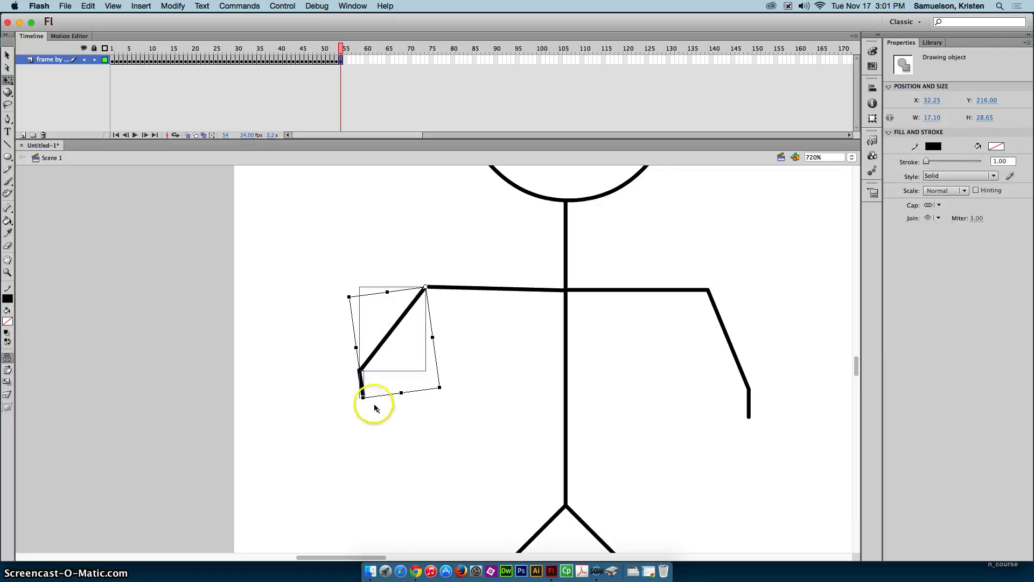
left_click(364, 79)
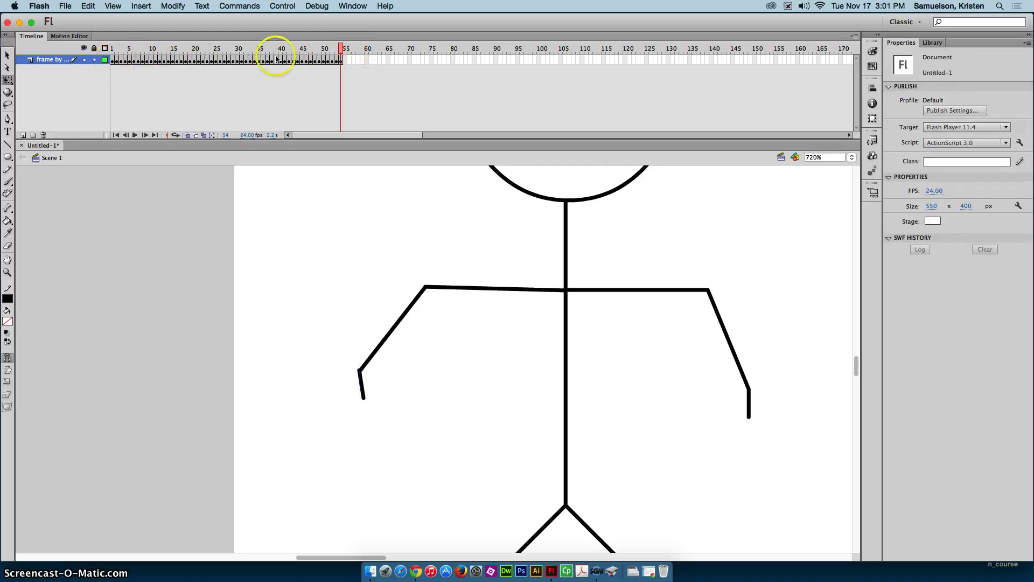
left_click(345, 60)
Copy frame 1 and paste it into frame 55 to restore the starting pose.
left_click(112, 61)
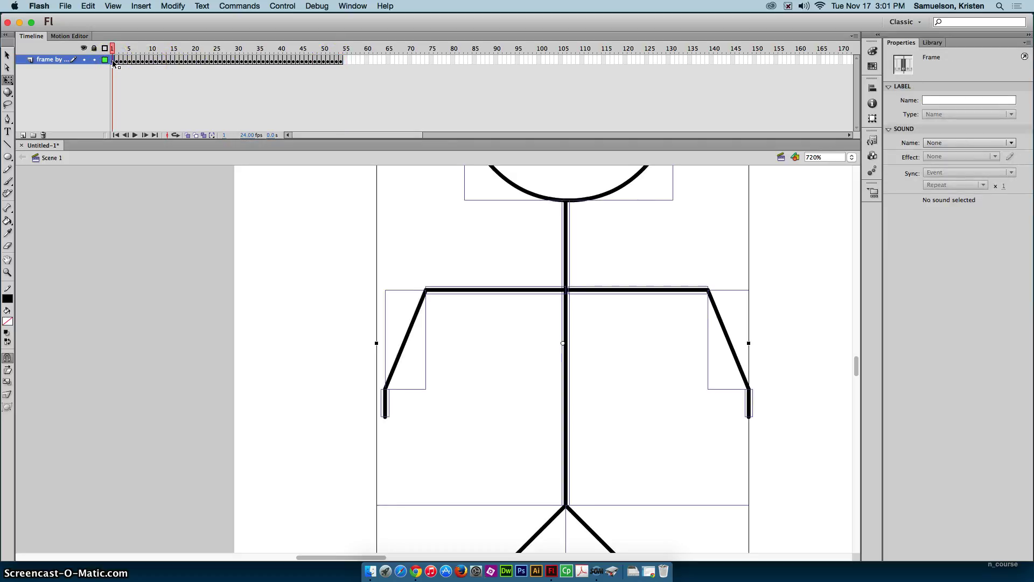
right_click(114, 63)
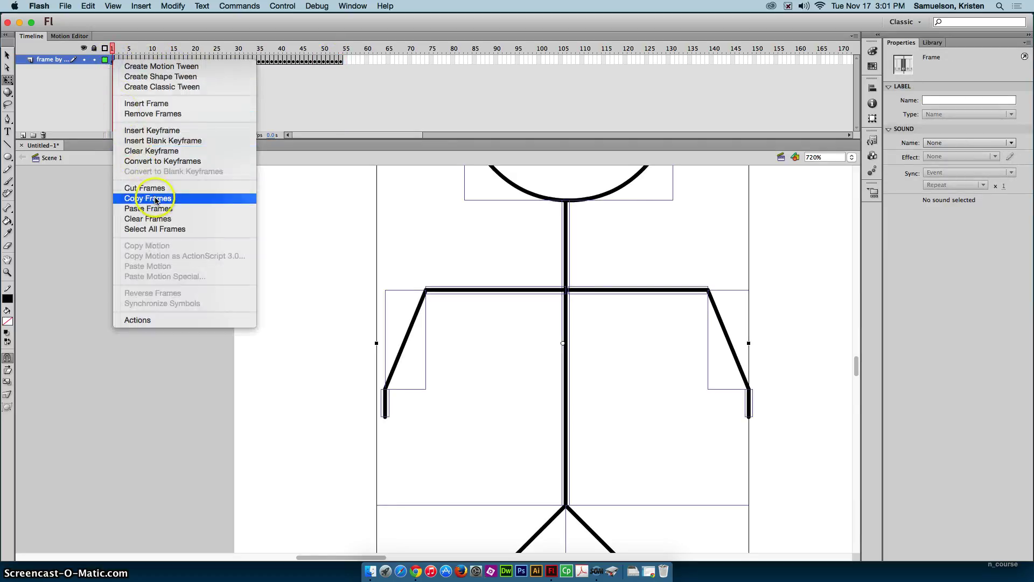
left_click(156, 198)
left_click(346, 60)
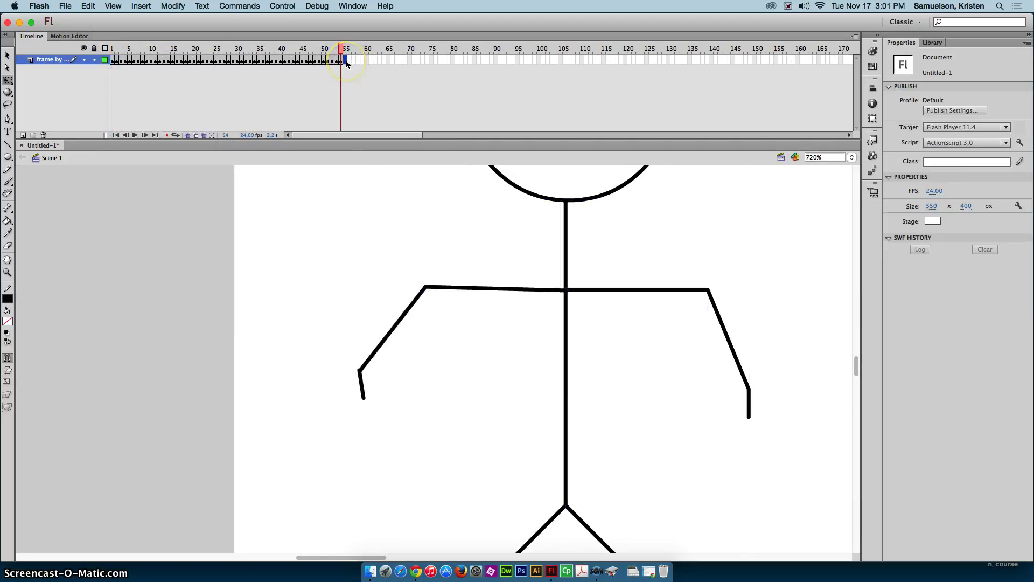
right_click(346, 60)
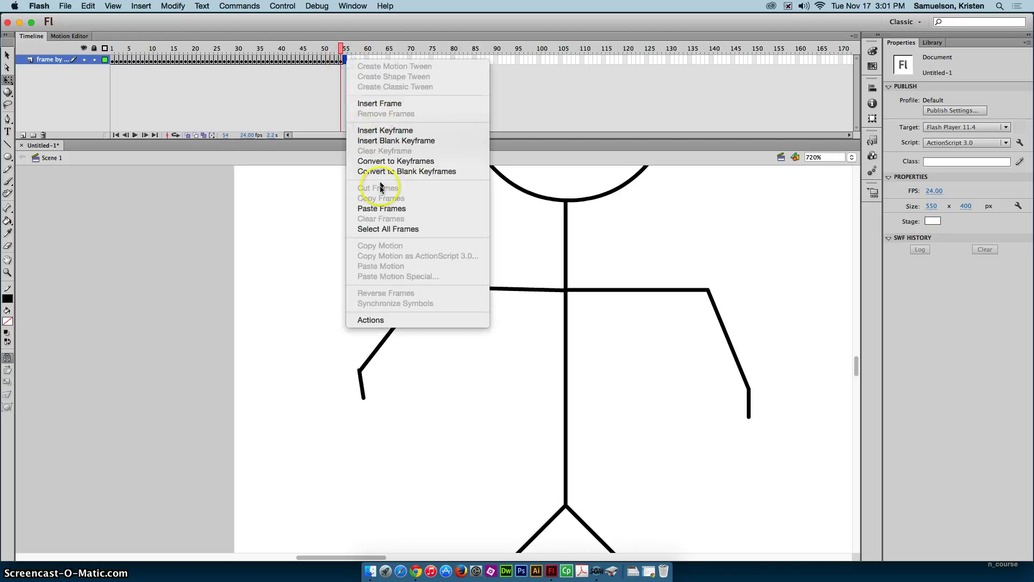
left_click(386, 209)
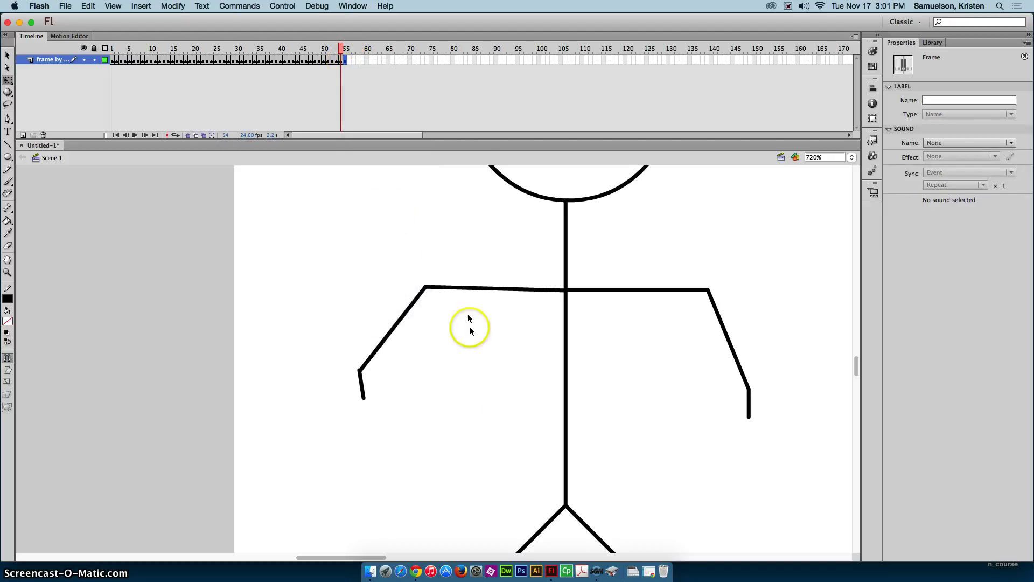
left_click(347, 50)
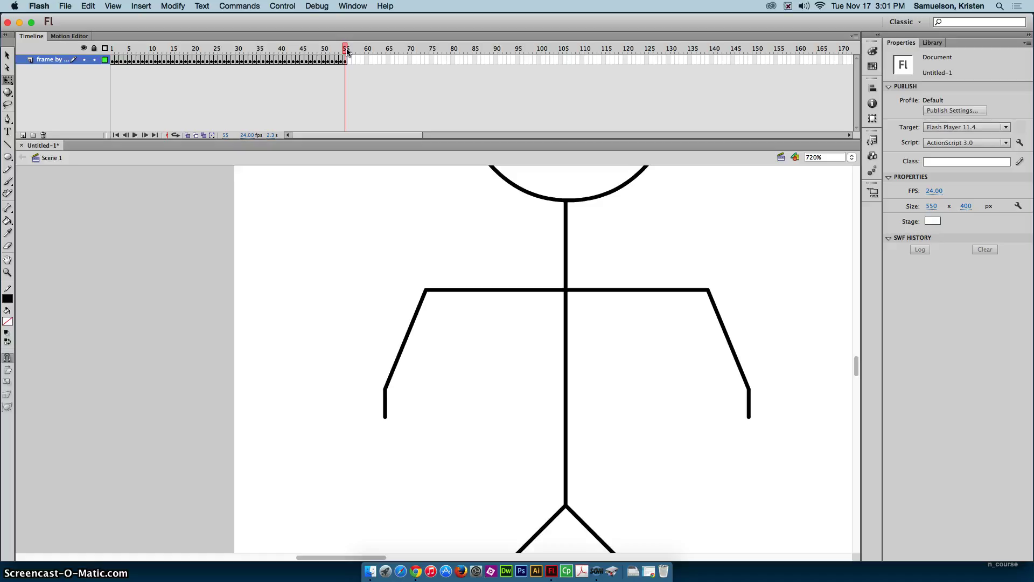
left_click(850, 158)
Fit the whole stage in the window and play the arm-wave animation.
left_click(822, 164)
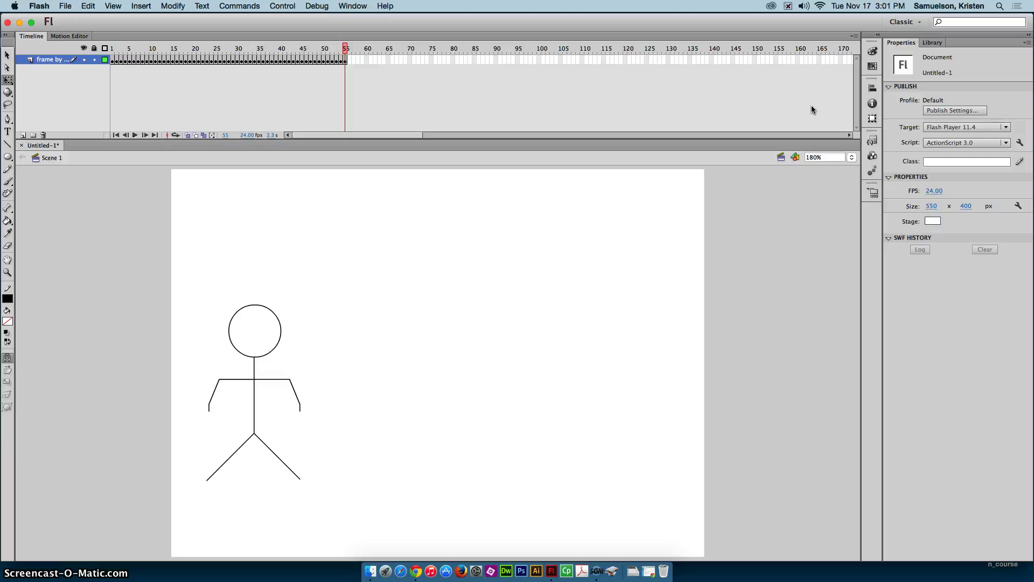
left_click(423, 123)
key("Return")
Save As a file named ending in _timeline_tweens.fla in the flash folder.
left_click(66, 6)
left_click(80, 100)
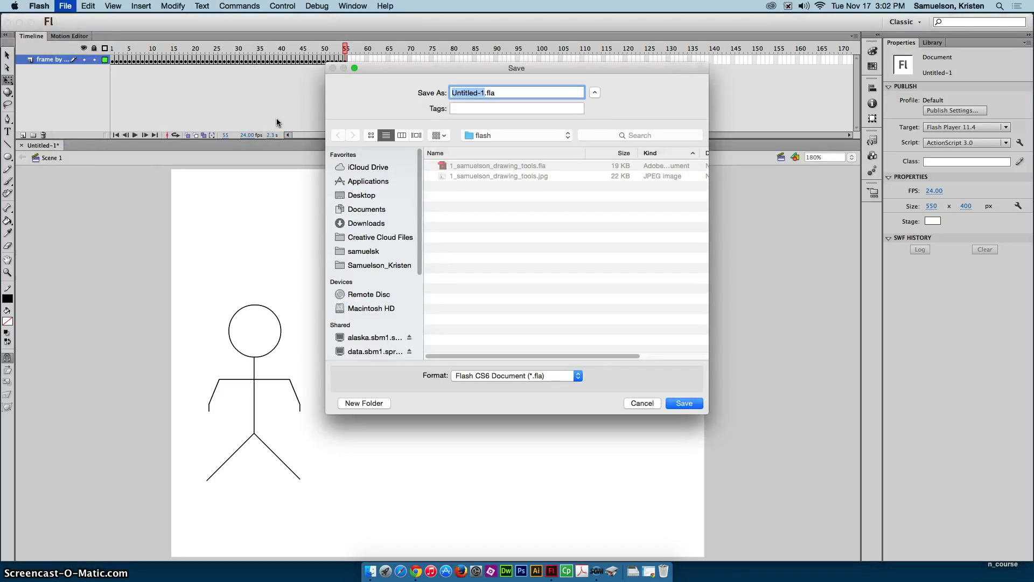
type("1_samuelson_timeline_tweens")
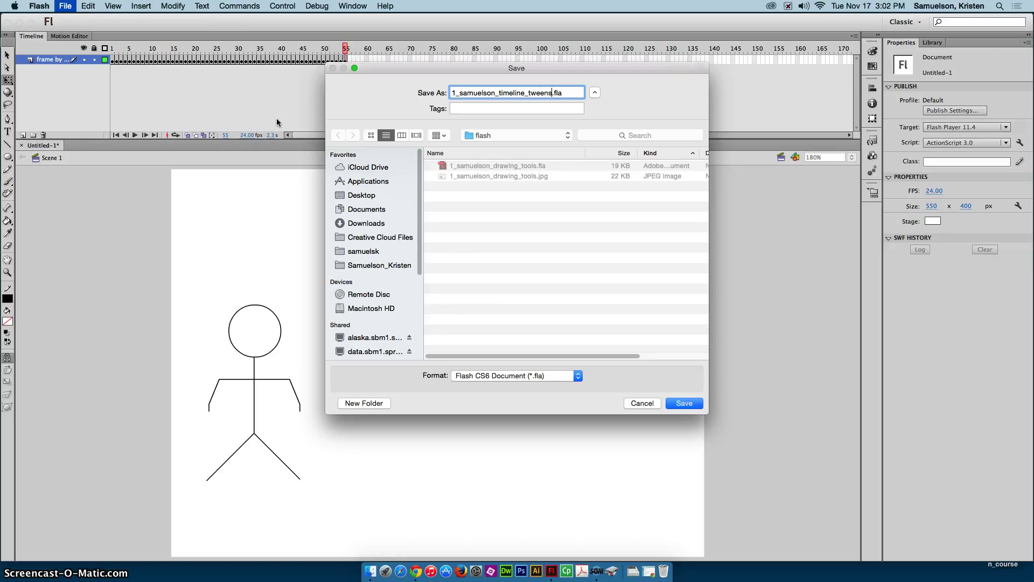
left_click(679, 404)
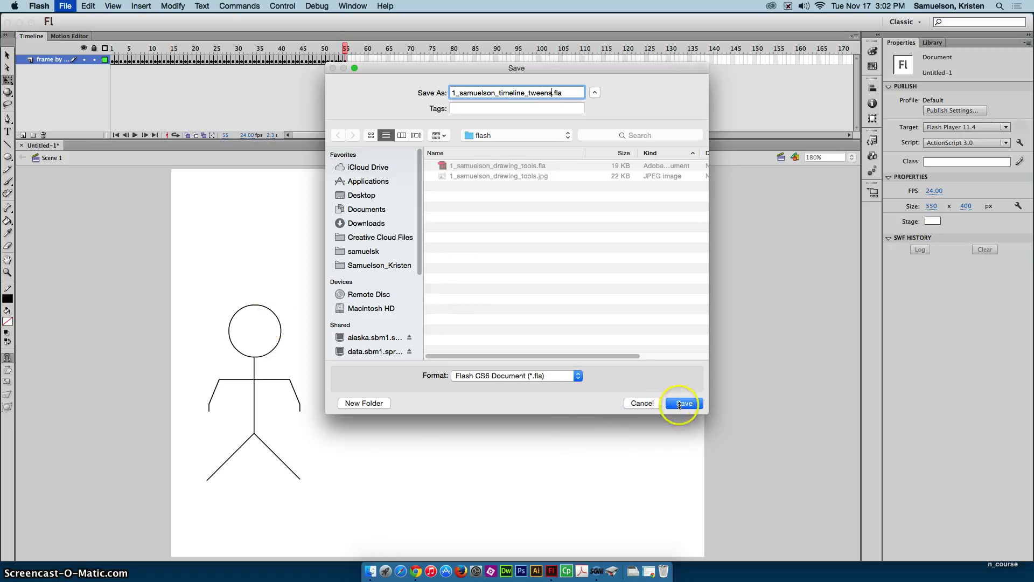